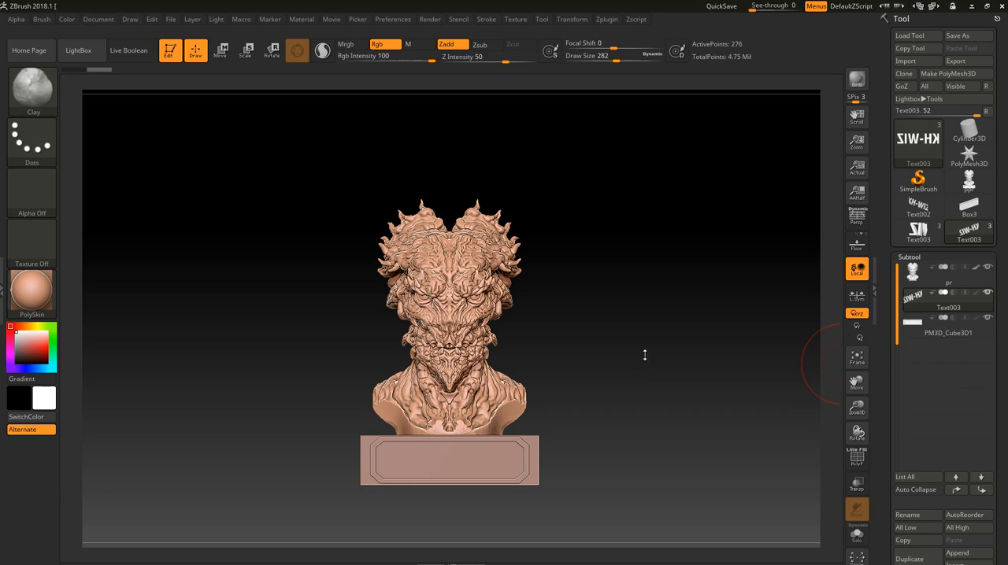
- Isolate the base in Solo mode, view the bust and text subtools individually, and show all subtools again
left_click(988, 293)
left_click(988, 293)
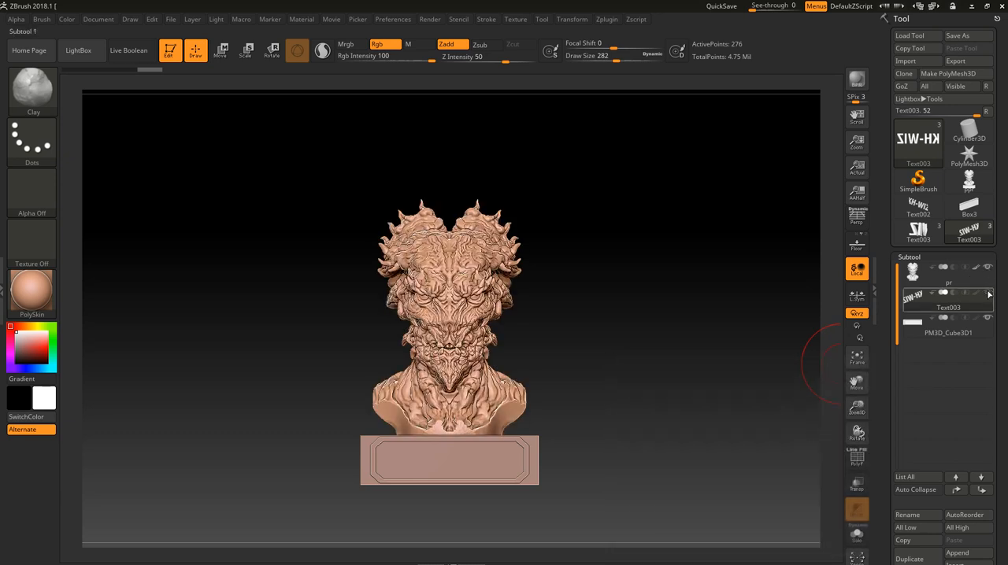
left_click(949, 326)
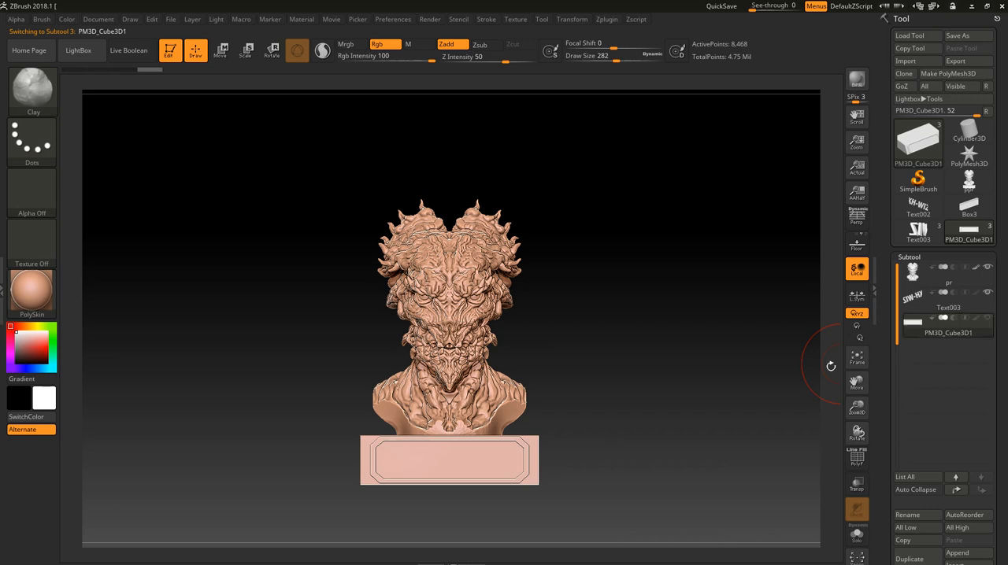
left_click_drag(830, 366, 677, 376)
left_click(856, 534)
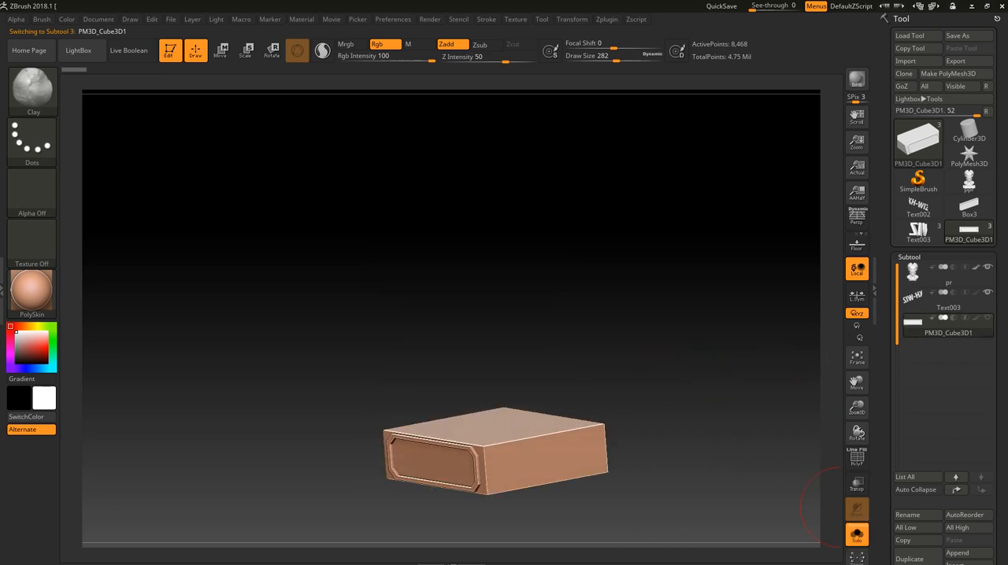
left_click(989, 277)
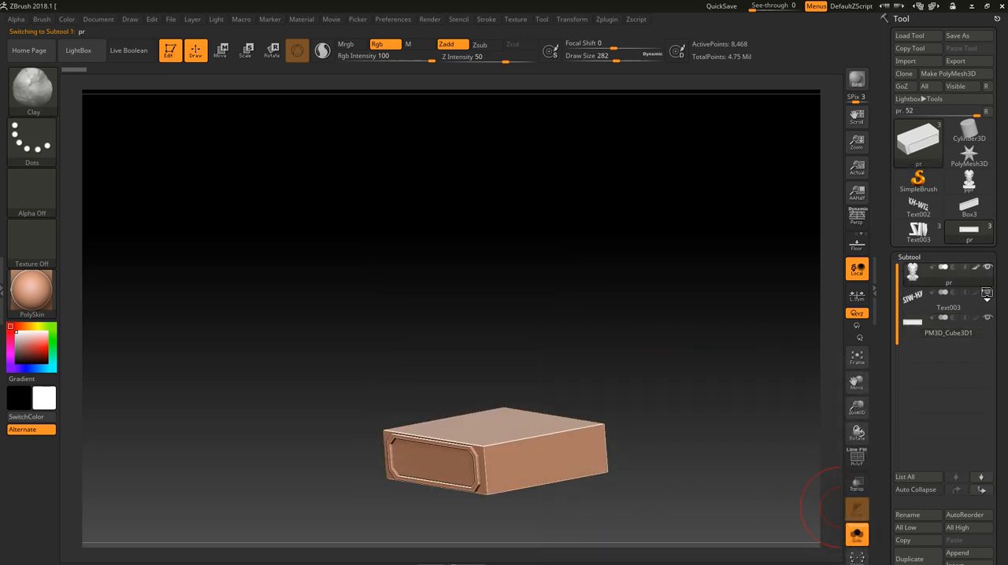
left_click(973, 307)
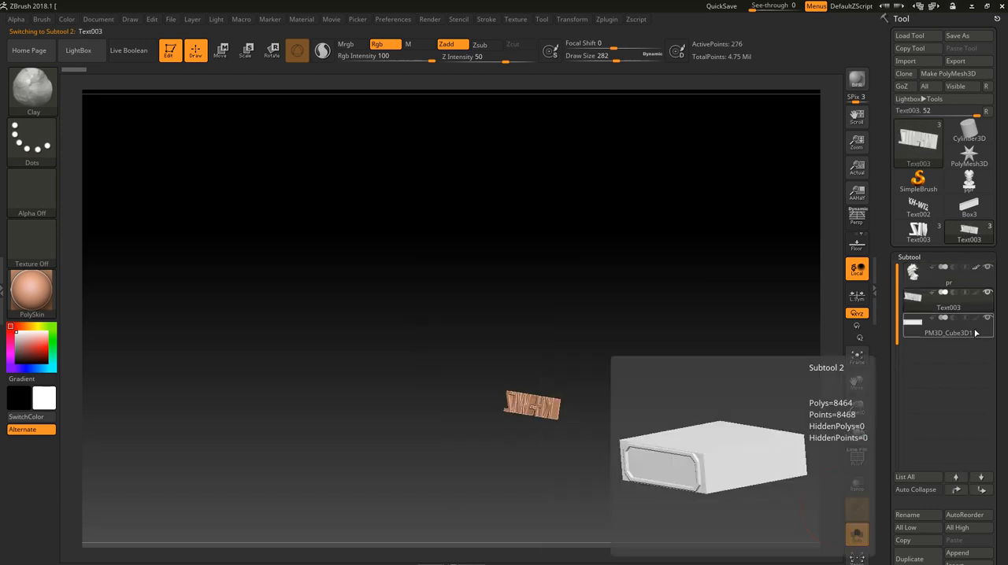
left_click(976, 333)
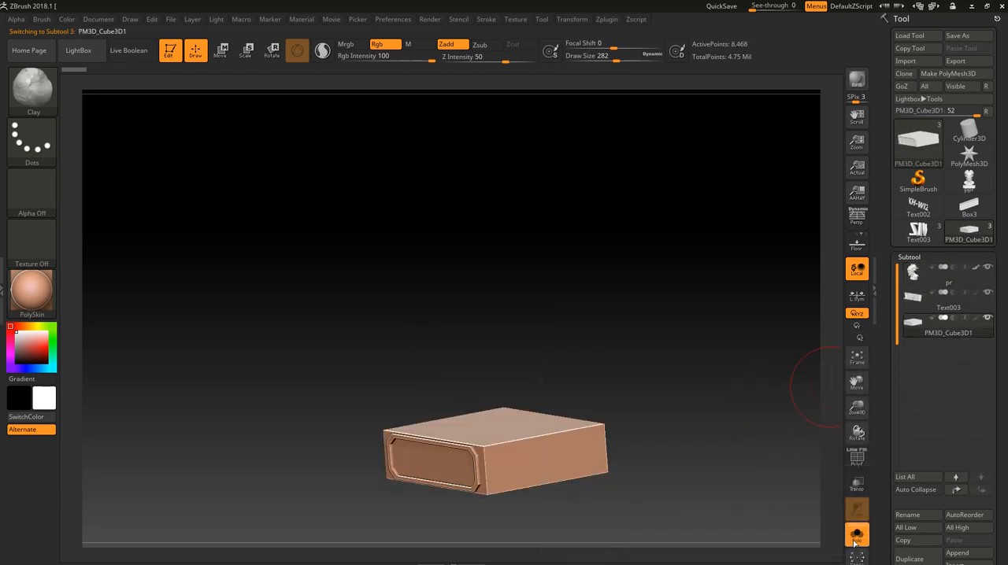
left_click(855, 540)
- Select the bust subtool, turn on transparency, and examine how its lower end overlaps the base
left_click(985, 277)
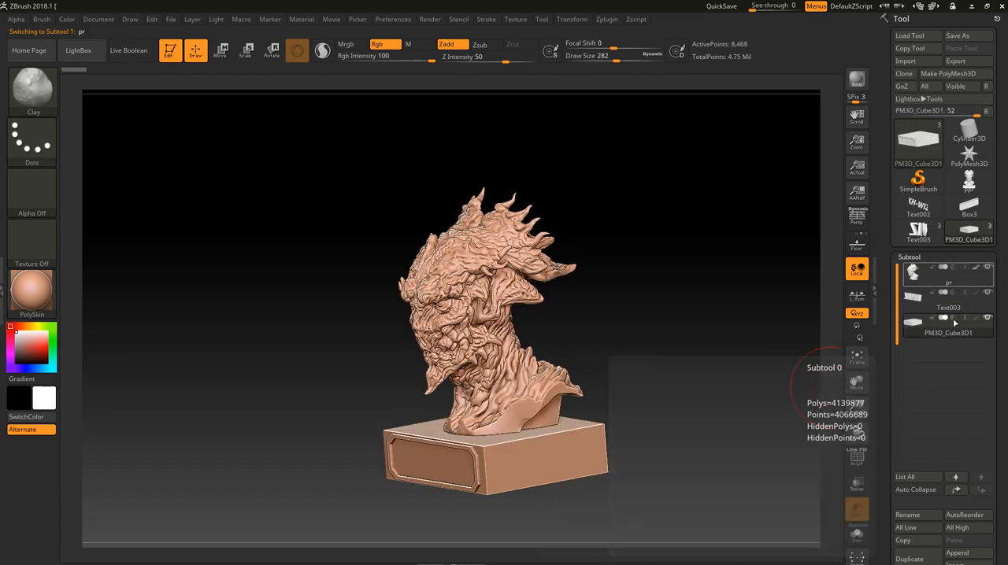
left_click(856, 484)
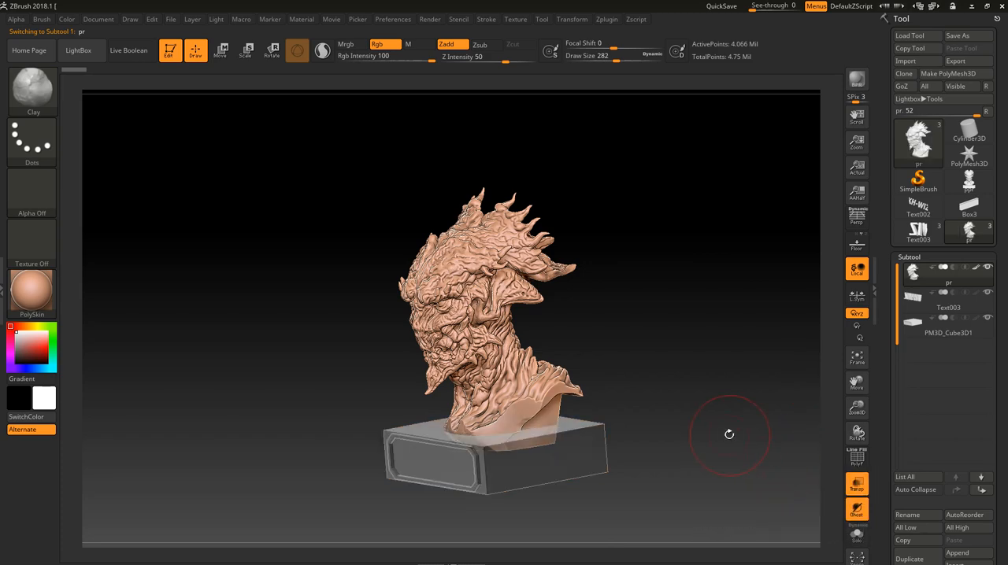
key("f")
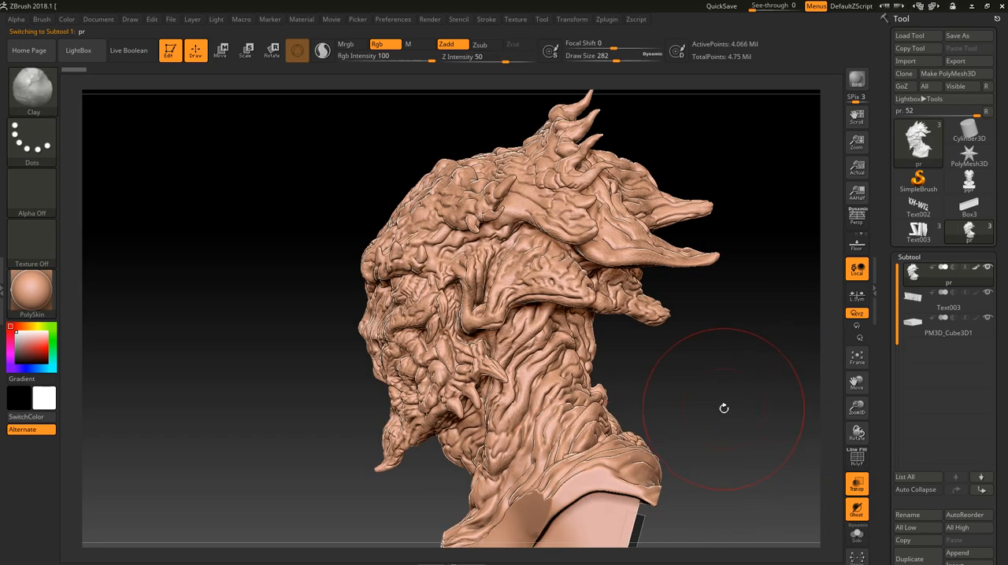
left_click_drag(724, 416, 729, 219, "alt")
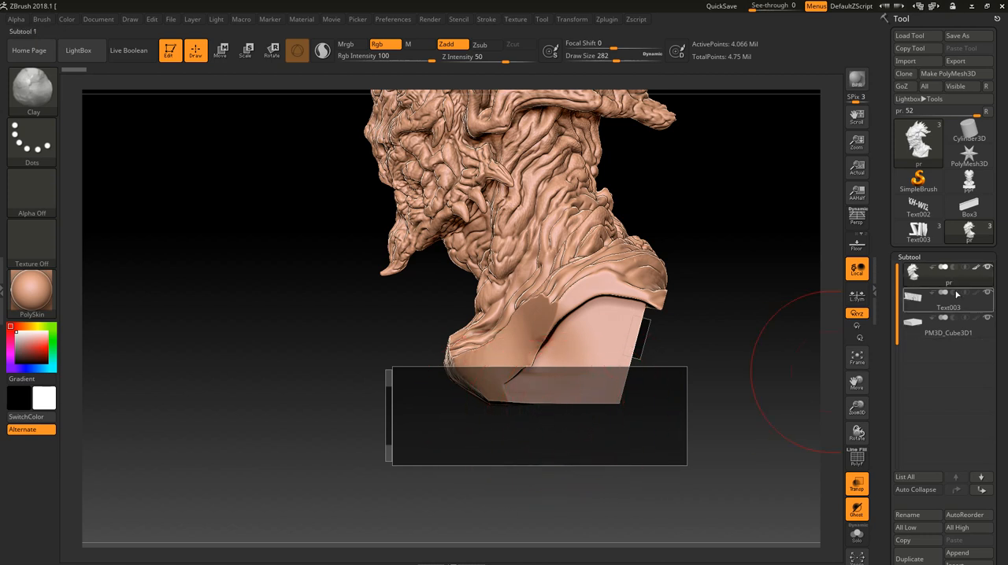
mouse_move(943, 290)
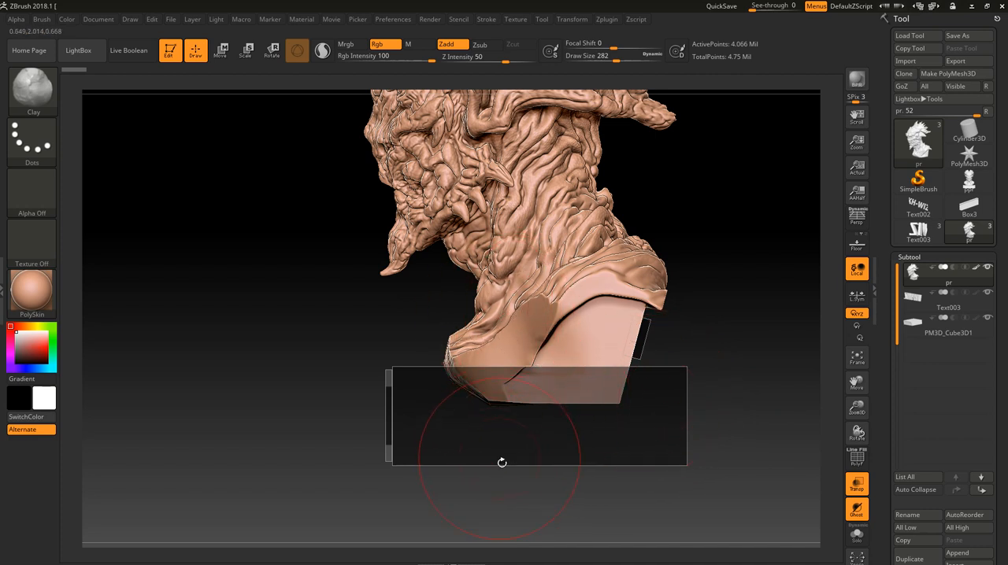
left_click_drag(752, 354, 707, 399, "alt")
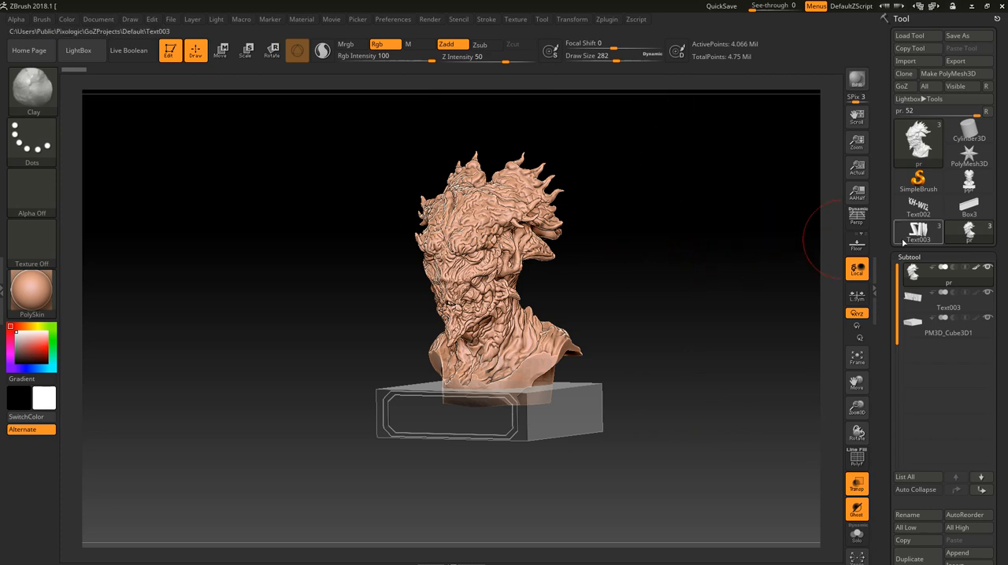
mouse_move(925, 197)
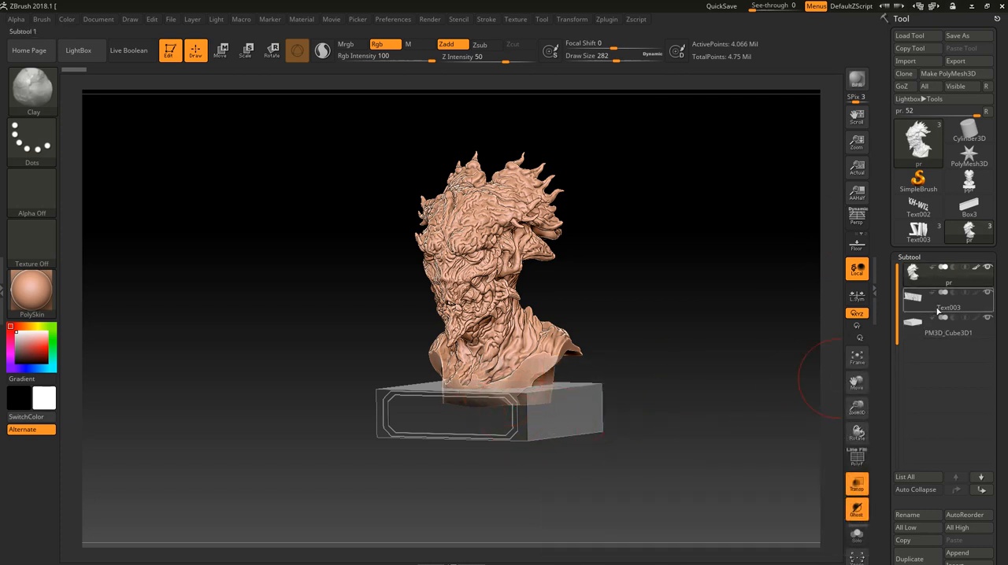
mouse_move(941, 308)
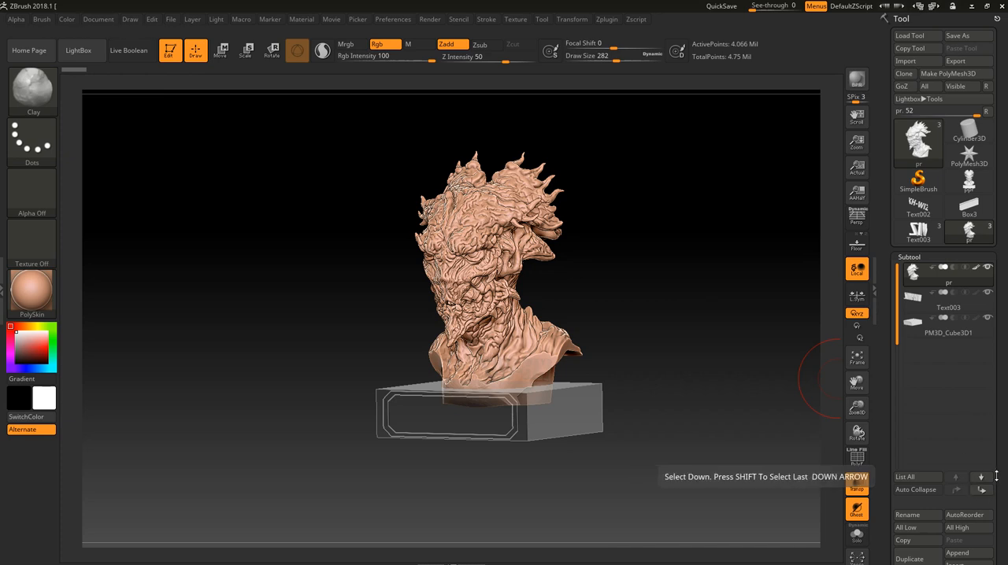
scroll(978, 473, "down", 3)
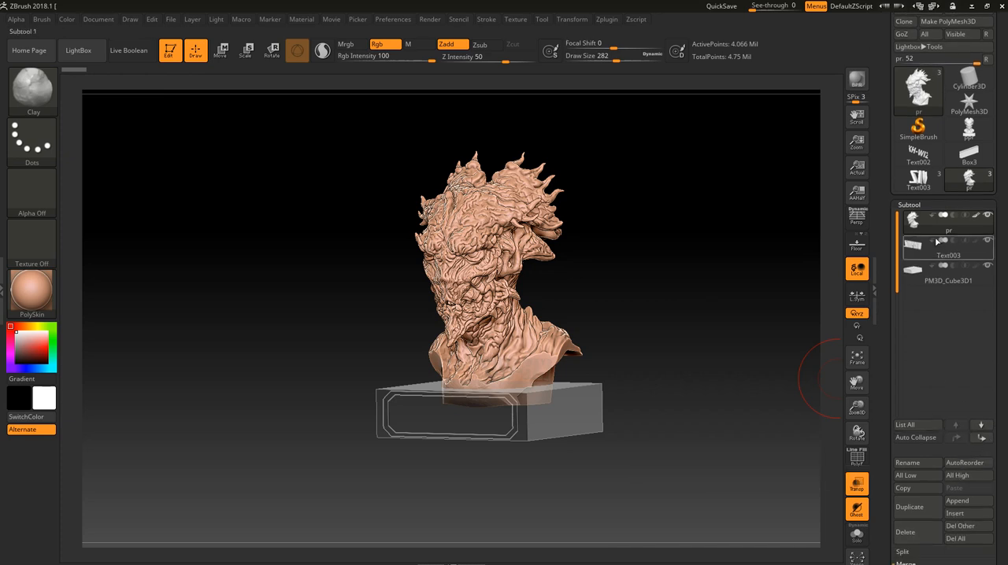
scroll(1005, 505, "down", 8)
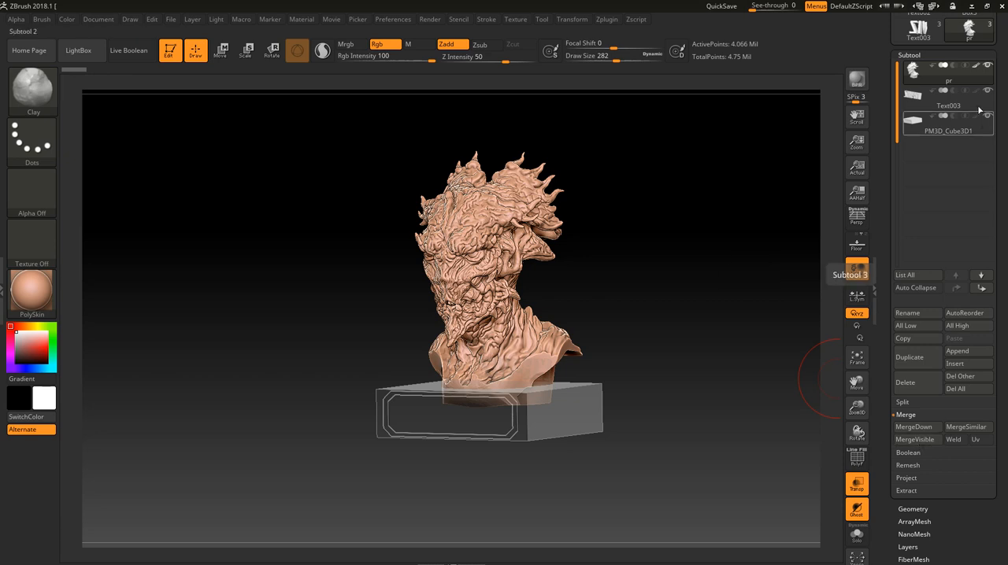
scroll(1005, 165, "up", 8)
scroll(1005, 165, "up", 3)
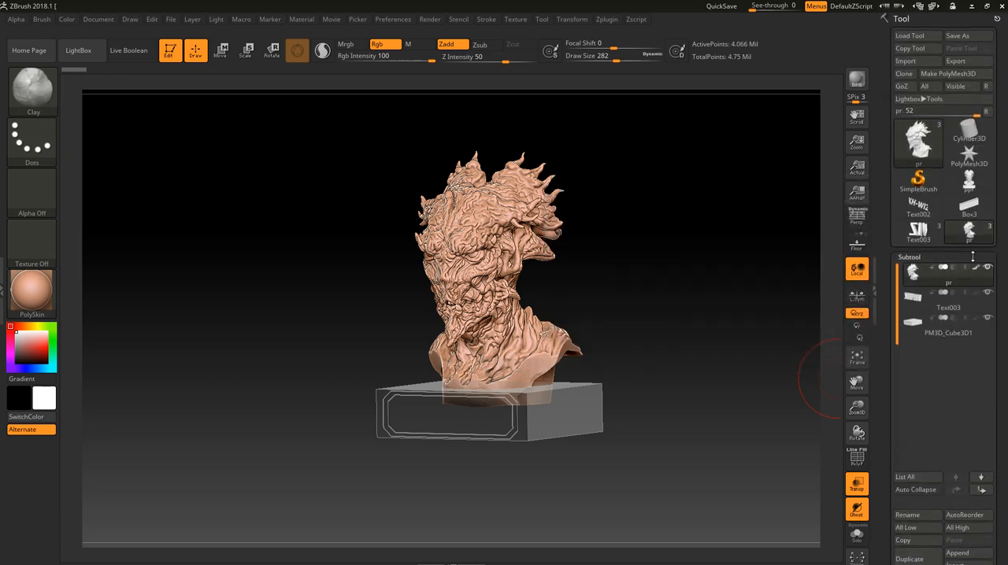
- Merge all visible subtools into a single model and make that merged model the active tool
mouse_move(981, 187)
scroll(998, 337, "down", 3)
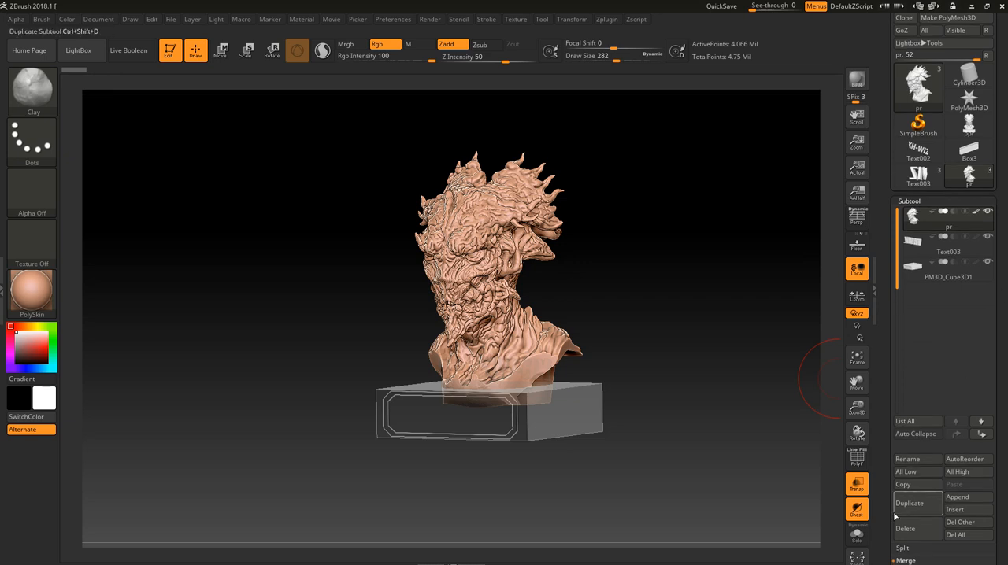
scroll(988, 405, "down", 5)
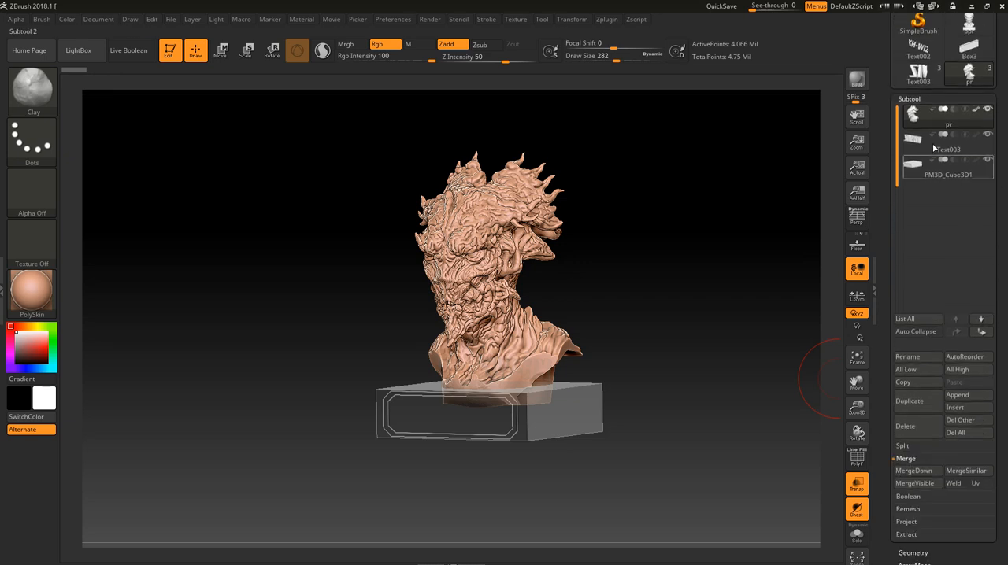
left_click(912, 484)
scroll(976, 315, "up", 7)
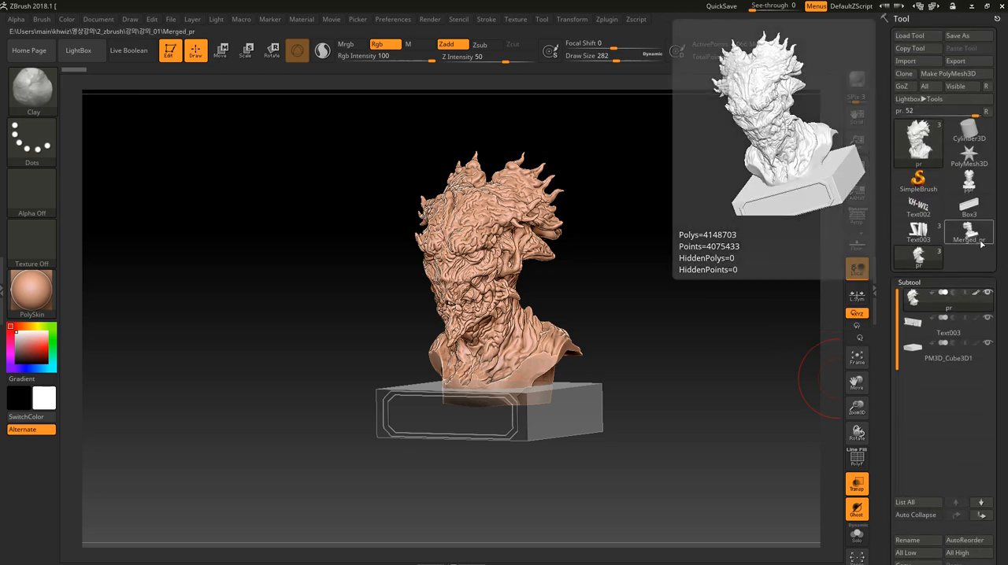
left_click(980, 241)
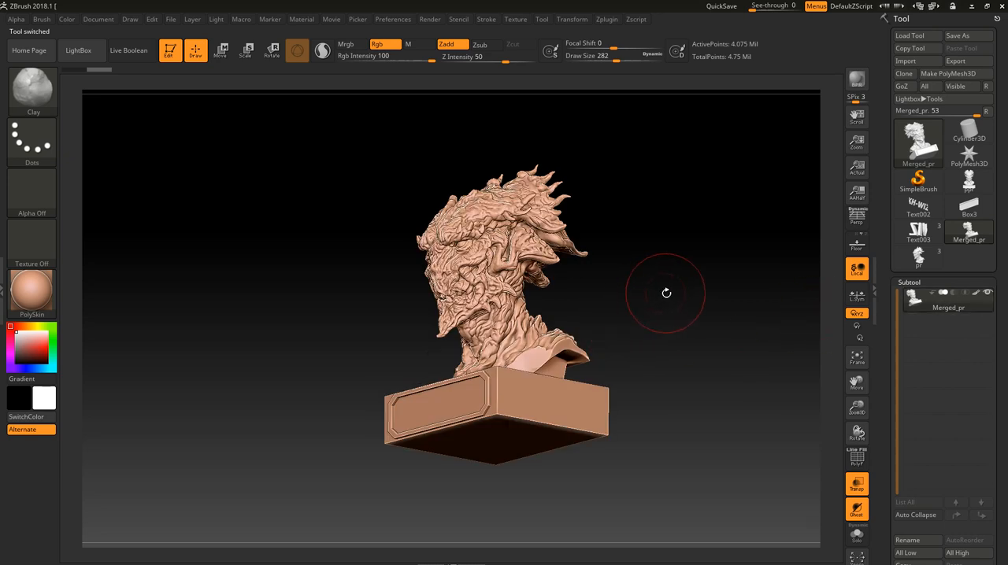
- Hide part of the merged model to examine the overlapping geometry inside it, and restore full visibility
left_click_drag(666, 293, 547, 353)
left_click_drag(652, 315, 523, 489, "ctrl+shift")
left_click_drag(641, 400, 701, 254)
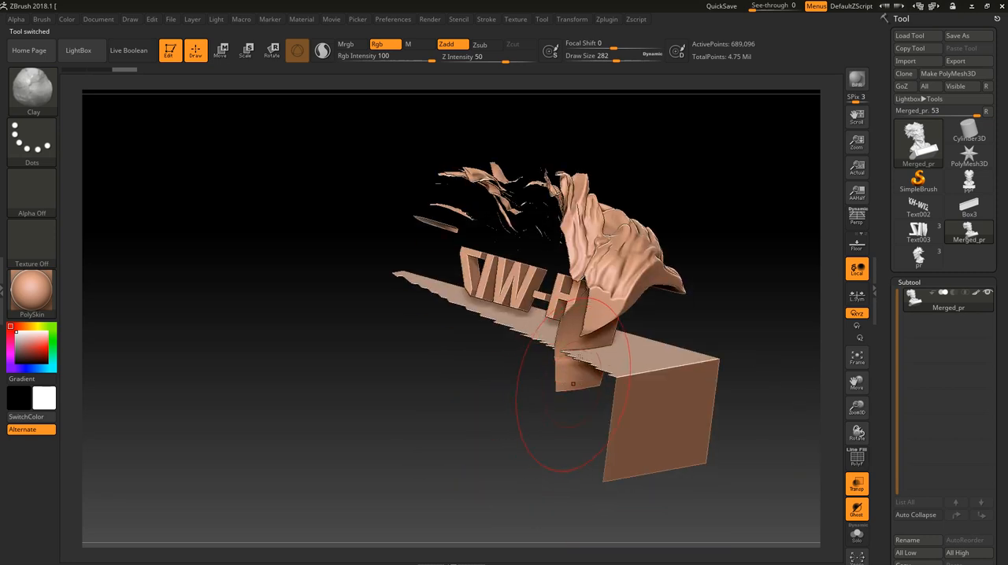
left_click_drag(714, 292, 695, 307)
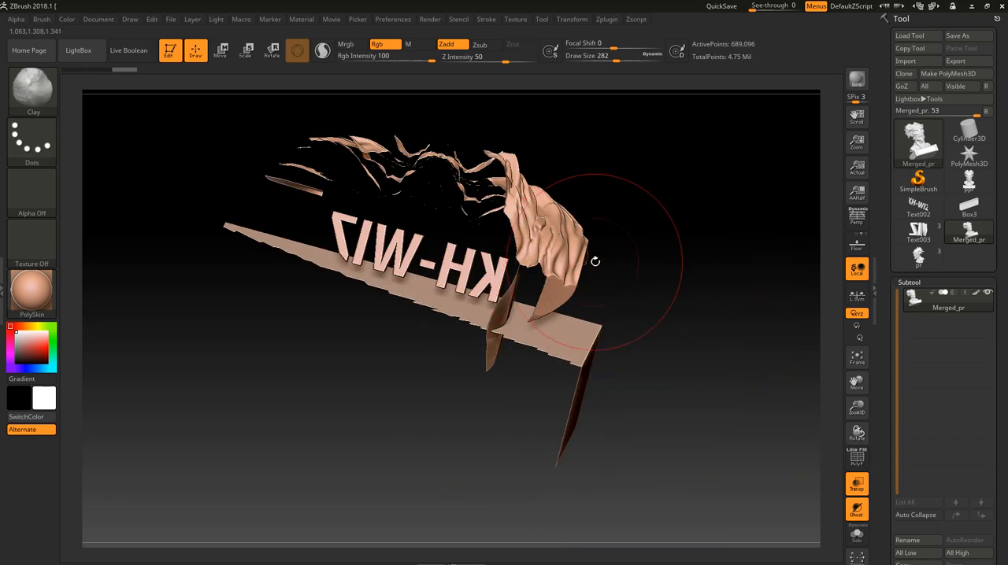
mouse_move(595, 260)
left_mouse_down()
mouse_move(592, 304)
mouse_move(688, 385)
mouse_move(701, 422)
mouse_move(698, 352)
mouse_move(693, 403)
mouse_move(656, 273)
left_mouse_up()
key("ctrl+shift")
left_click_drag(610, 301, 672, 408, "alt")
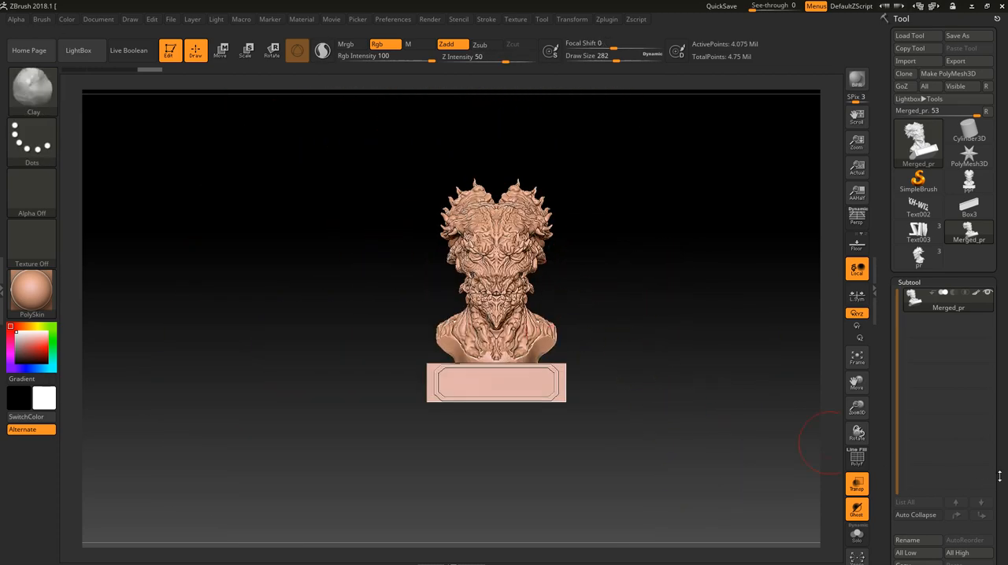
- Open the merged model's geometry settings and bring its DynaMesh options into reach
scroll(1004, 427, "down", 5)
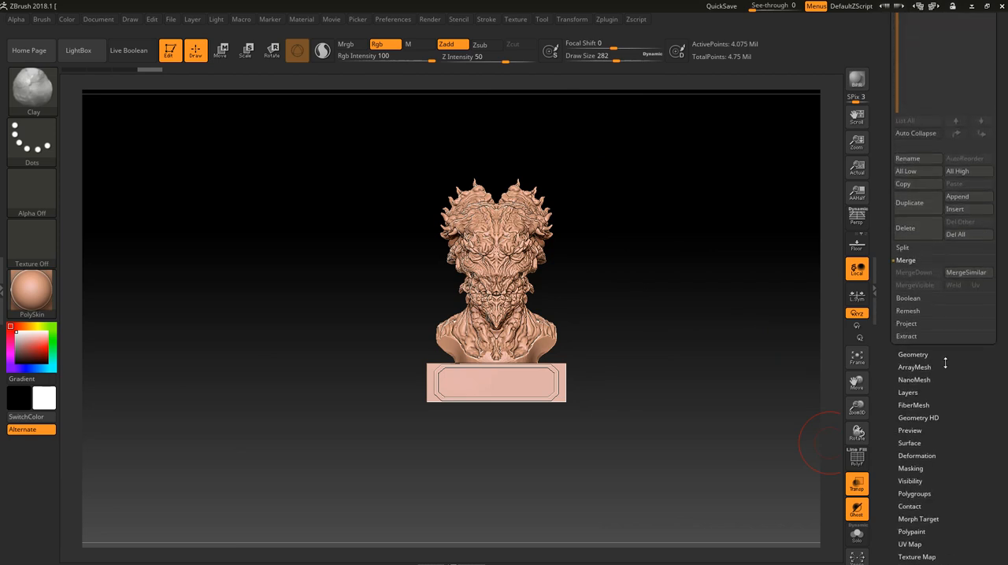
left_click(925, 355)
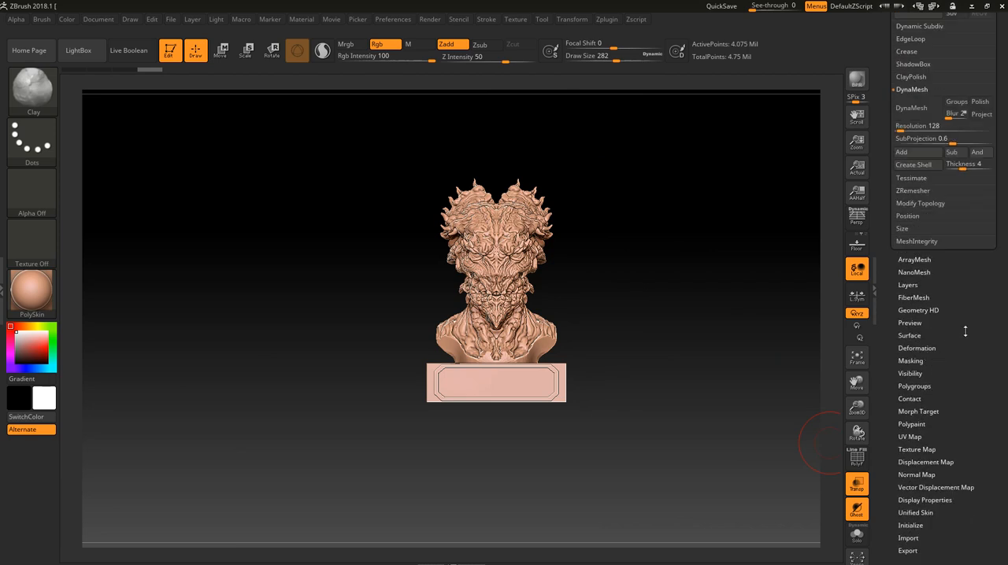
scroll(965, 332, "up", 5)
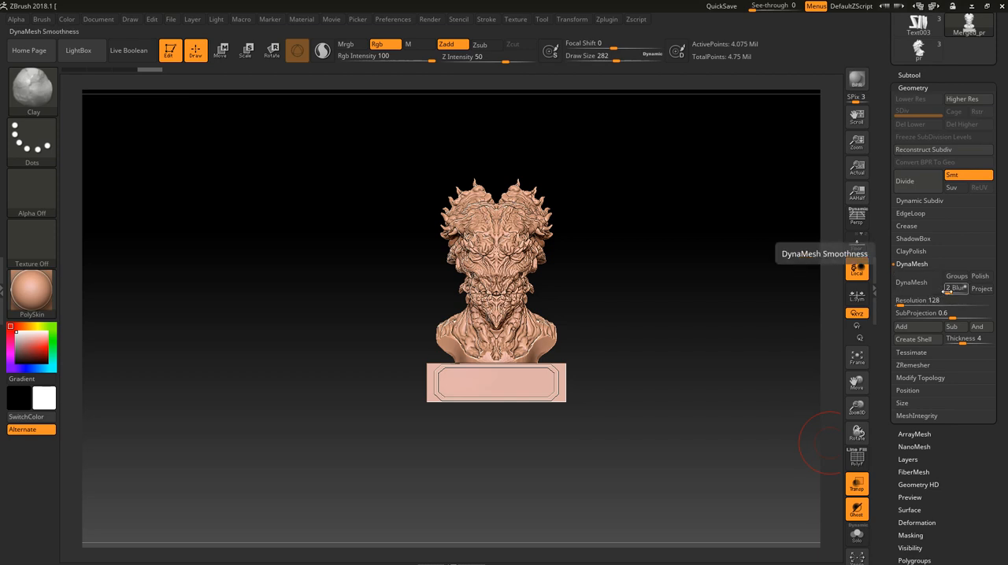
- Try a DynaMesh of the merged model with Blur set to 0 at resolution 128
left_click_drag(947, 291, 935, 296)
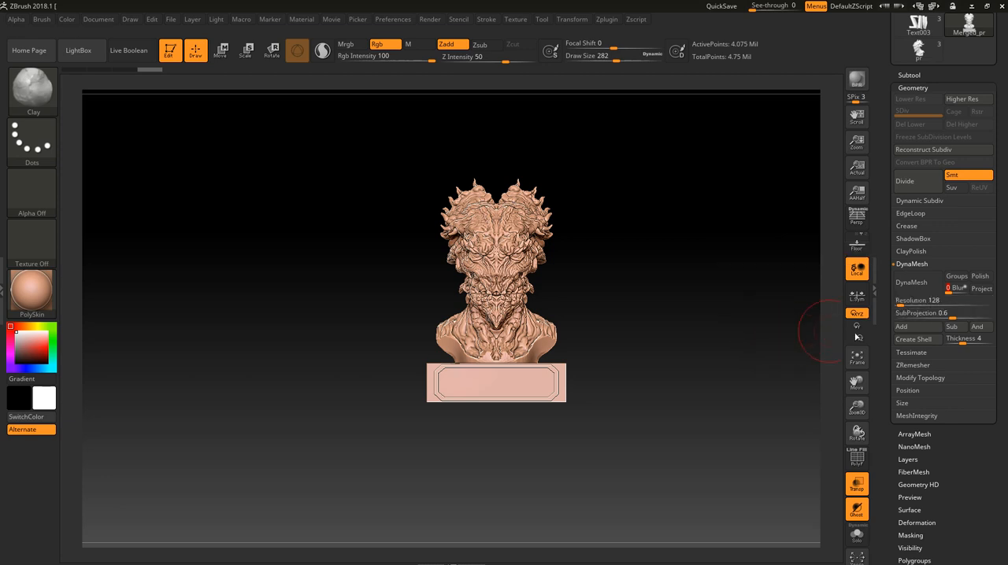
left_click(910, 305)
left_click(922, 288)
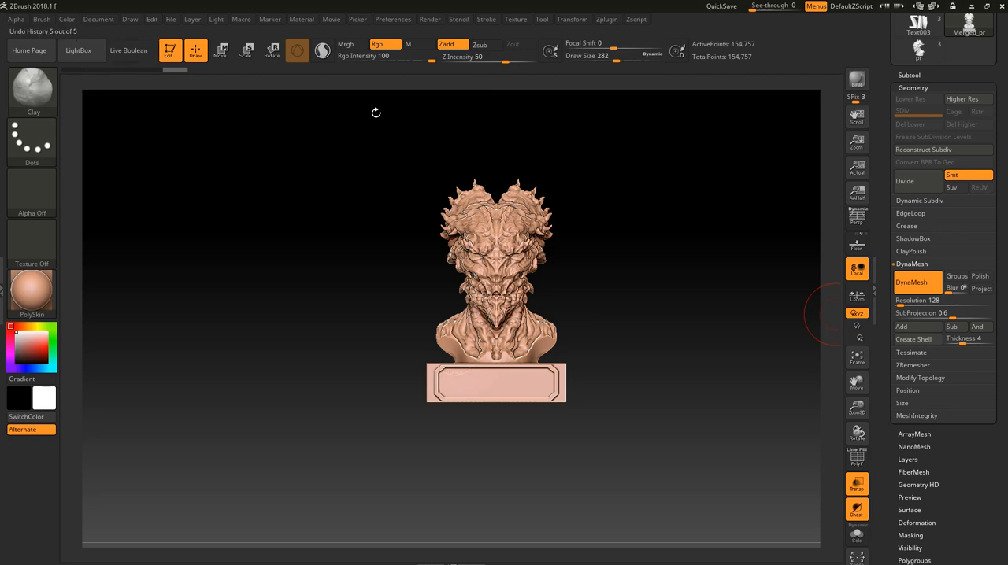
- Cut the remeshed model open to check its interior, restore full visibility, and undo the DynaMesh
mouse_move(643, 272)
left_mouse_down("ctrl+shift")
mouse_move(518, 444)
mouse_move(675, 360)
mouse_move(672, 464)
left_mouse_up("ctrl+shift")
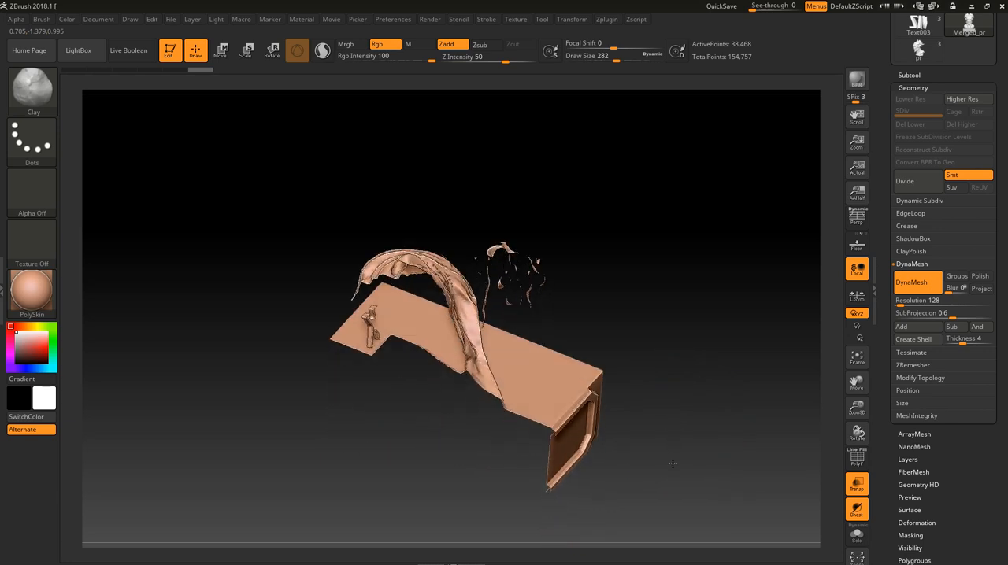
left_click(681, 459, "ctrl+shift")
left_click_drag(713, 370, 684, 330, "shift")
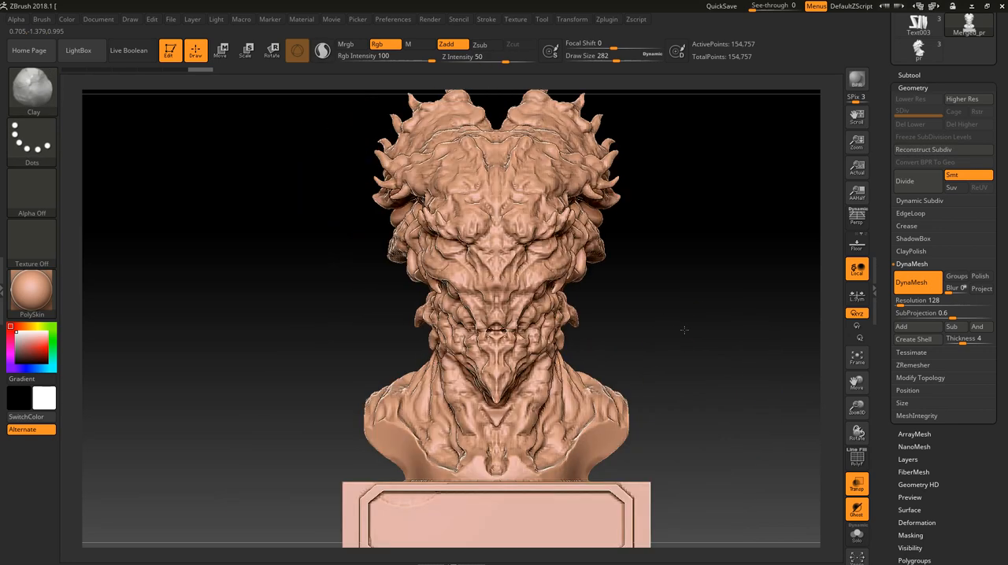
key("ctrl+z")
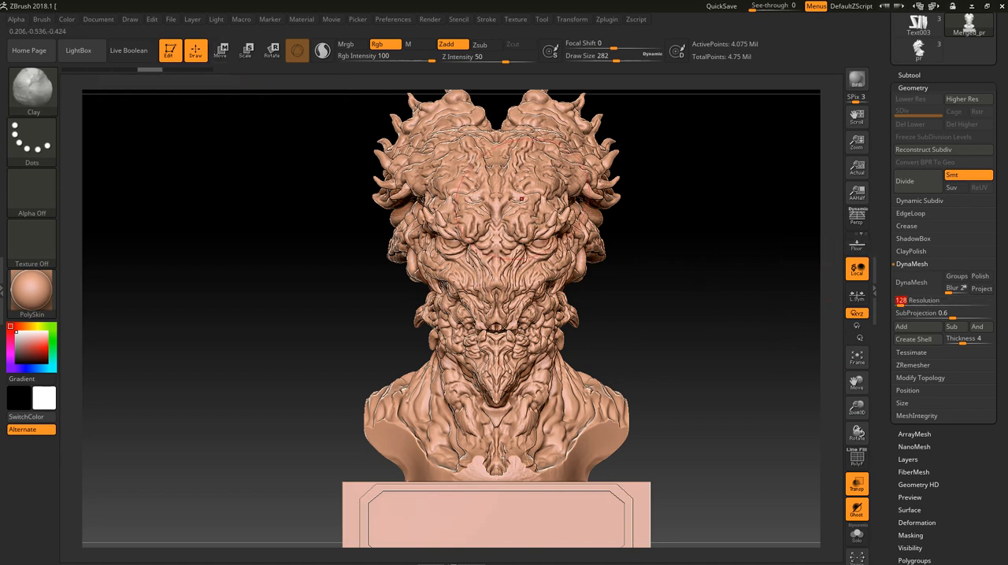
- Try a DynaMesh of the merged model at resolution 400 and compare the surface detail with the original
type("400")
left_click(607, 19)
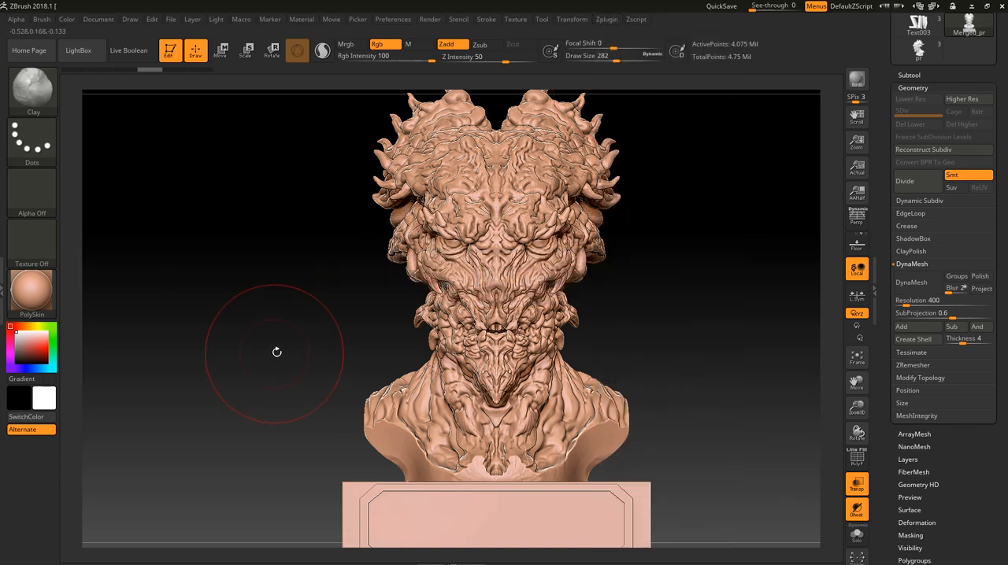
left_click(923, 295)
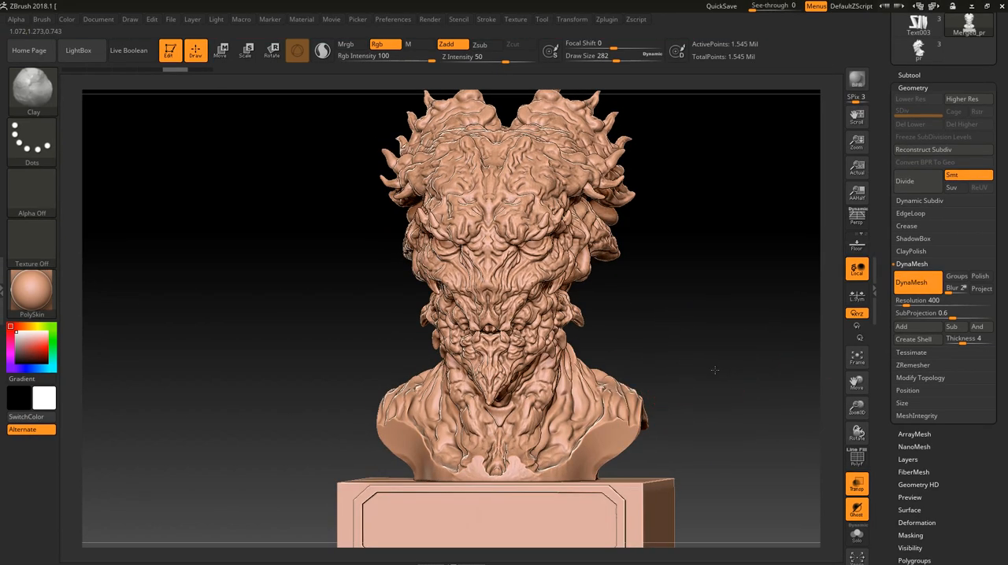
left_click_drag(715, 370, 736, 348, "alt")
mouse_move(780, 305)
left_mouse_down()
mouse_move(776, 349)
mouse_move(715, 287)
mouse_move(799, 304)
left_mouse_up()
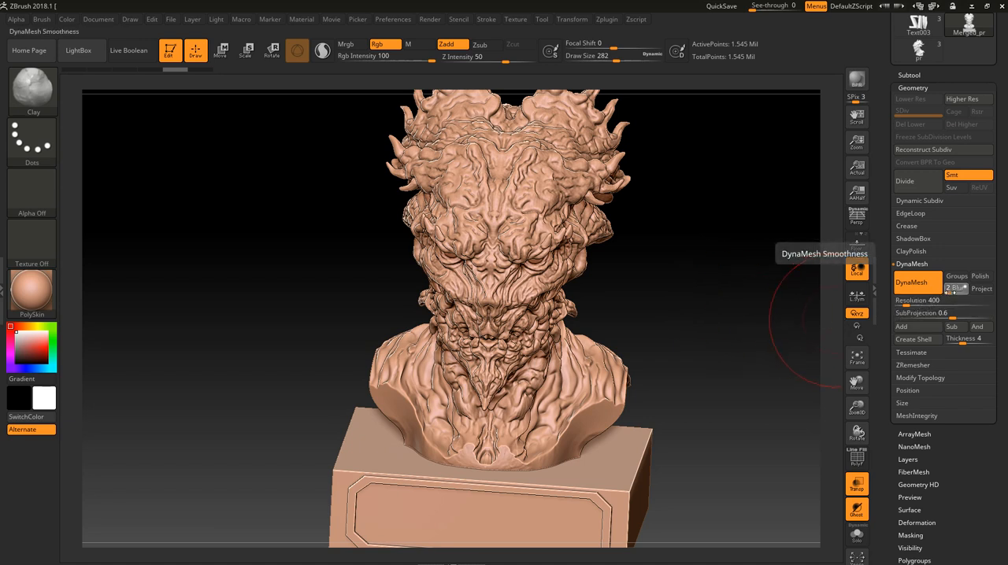
key("ctrl+shift+z")
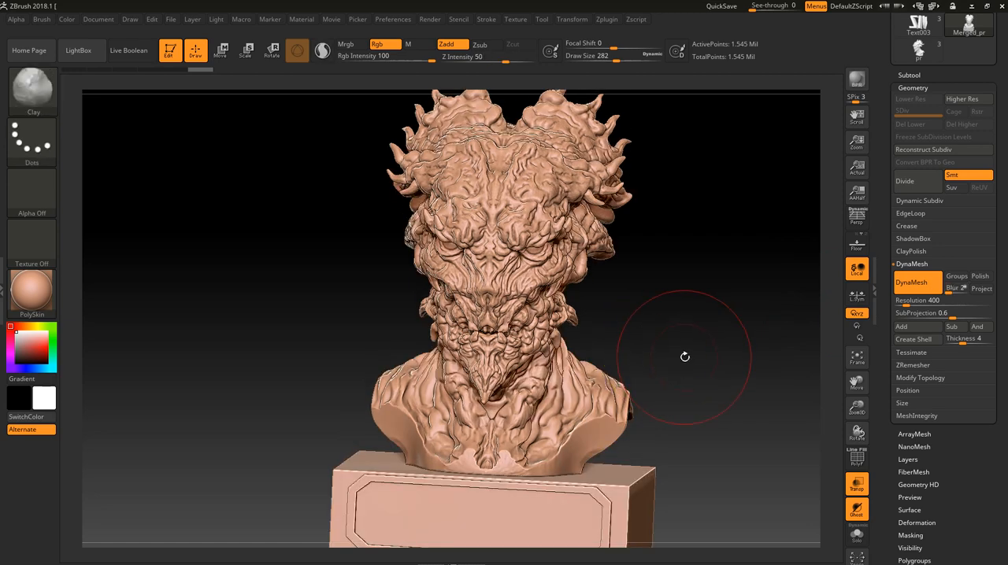
key("ctrl+z")
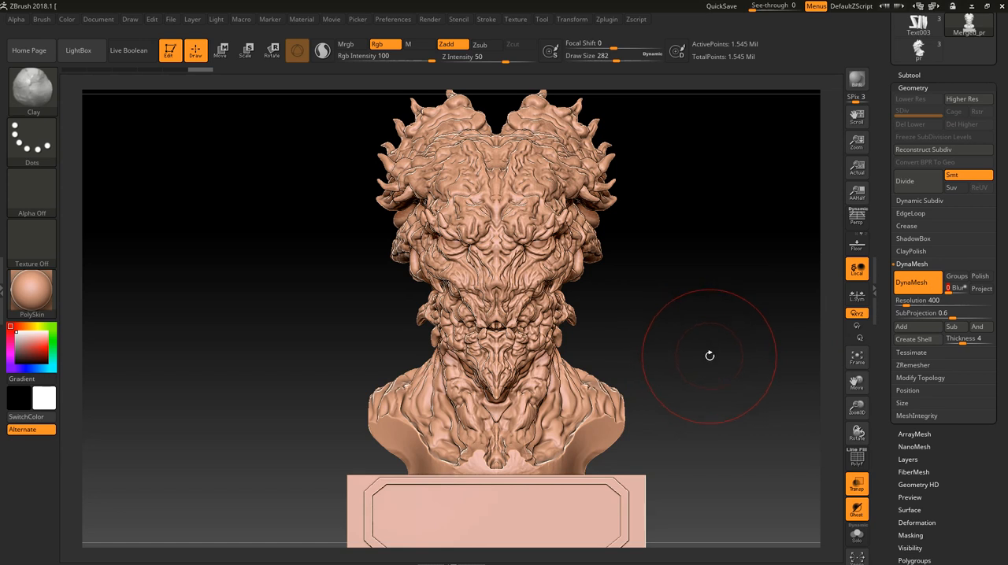
- Hide portions of the resolution 400 mesh to check its interior around the bust, text and base, and restore full visibility
mouse_move(696, 333)
left_mouse_down("ctrl+shift")
mouse_move(665, 414)
mouse_move(559, 539)
left_mouse_up("ctrl+shift")
left_click_drag(698, 394, 729, 427)
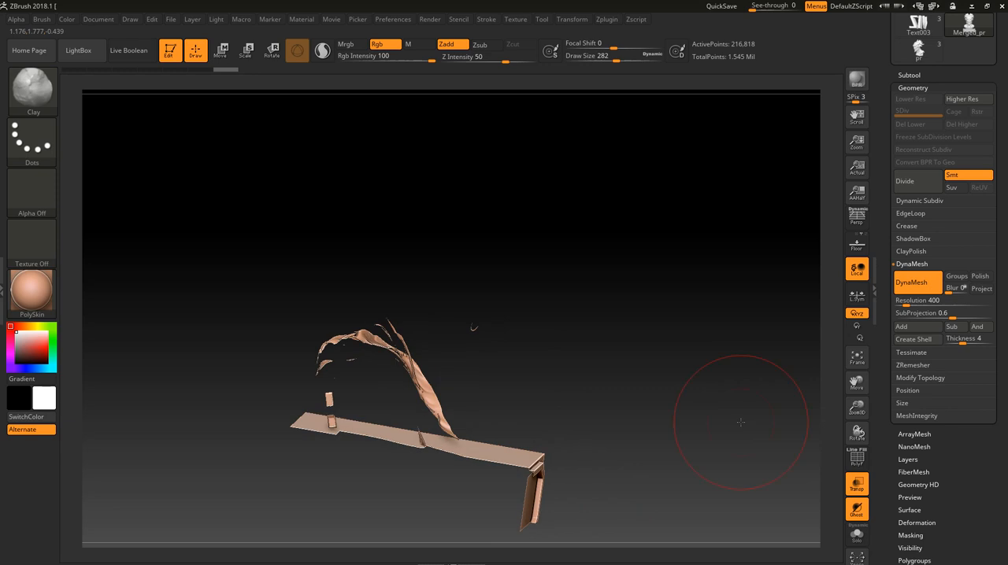
left_click(728, 425, "ctrl+shift")
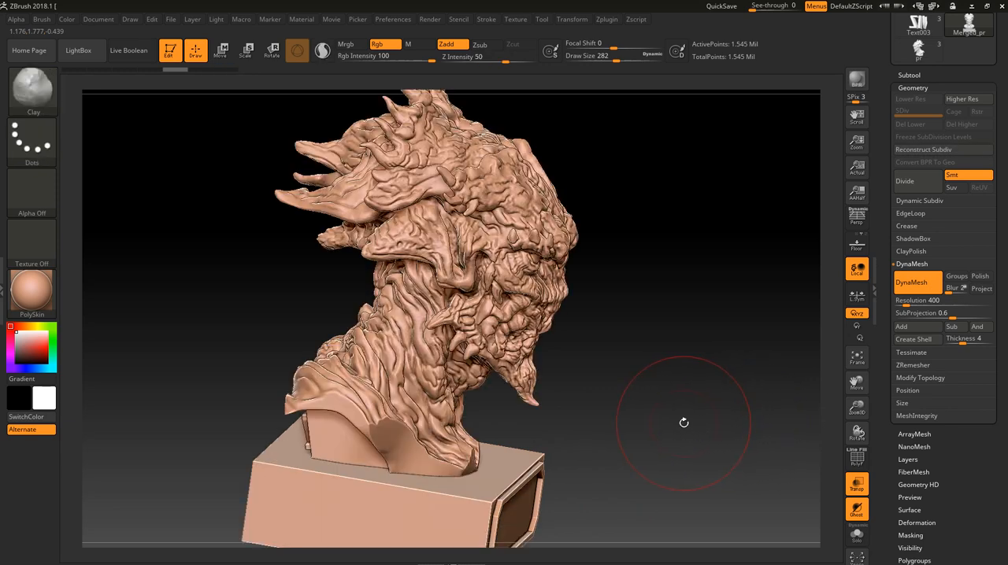
left_click_drag(670, 414, 646, 405)
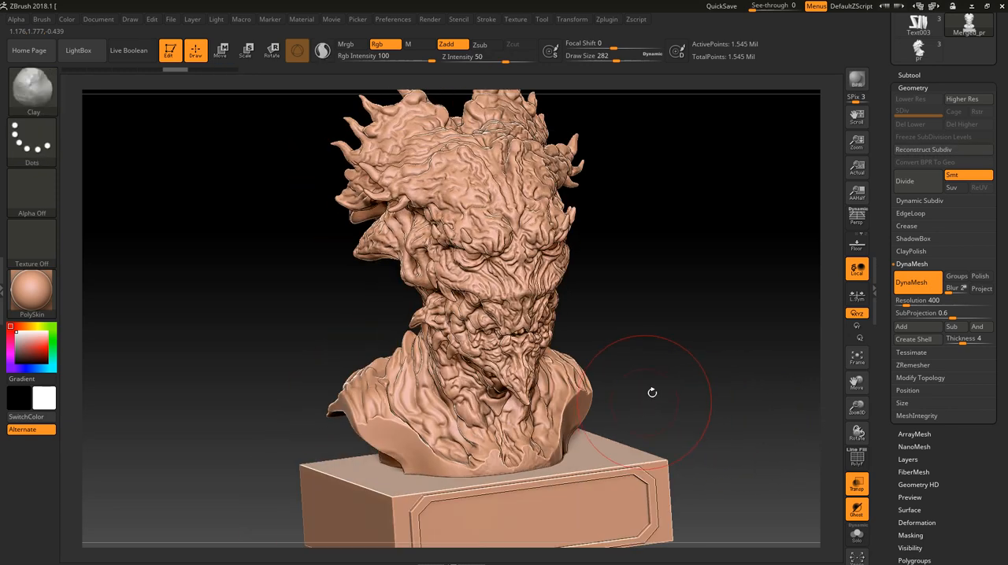
left_click_drag(675, 343, 561, 508, "ctrl+shift")
mouse_move(663, 414)
left_mouse_down()
mouse_move(720, 410)
mouse_move(667, 364)
left_mouse_up()
left_click(711, 320, "ctrl+shift")
left_click_drag(707, 313, 506, 561, "ctrl+shift")
left_click_drag(715, 349, 750, 359)
left_click(748, 362, "ctrl+shift")
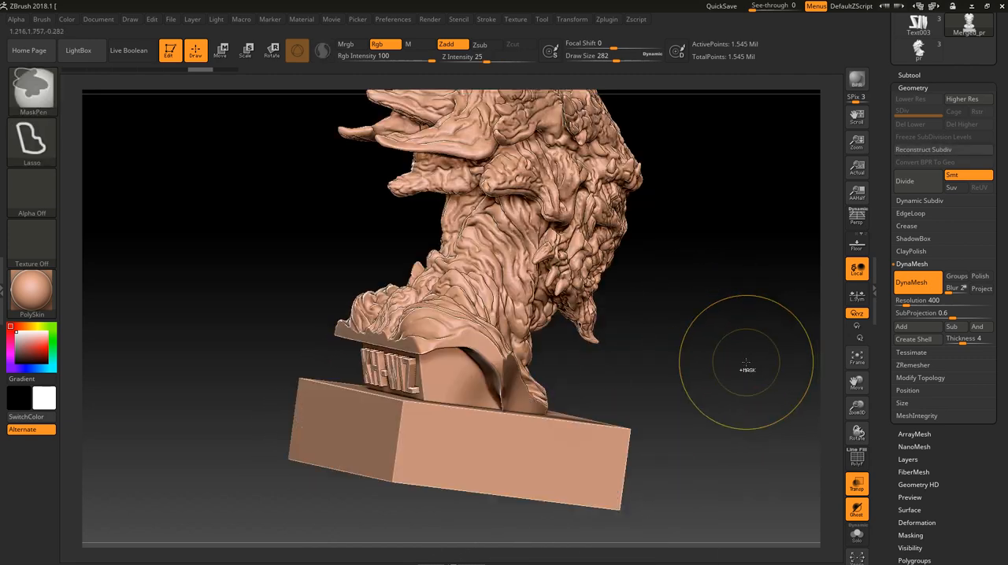
- Undo the resolution 400 DynaMesh and step back to an earlier state in the undo history
key("ctrl+z")
key("ctrl+z")
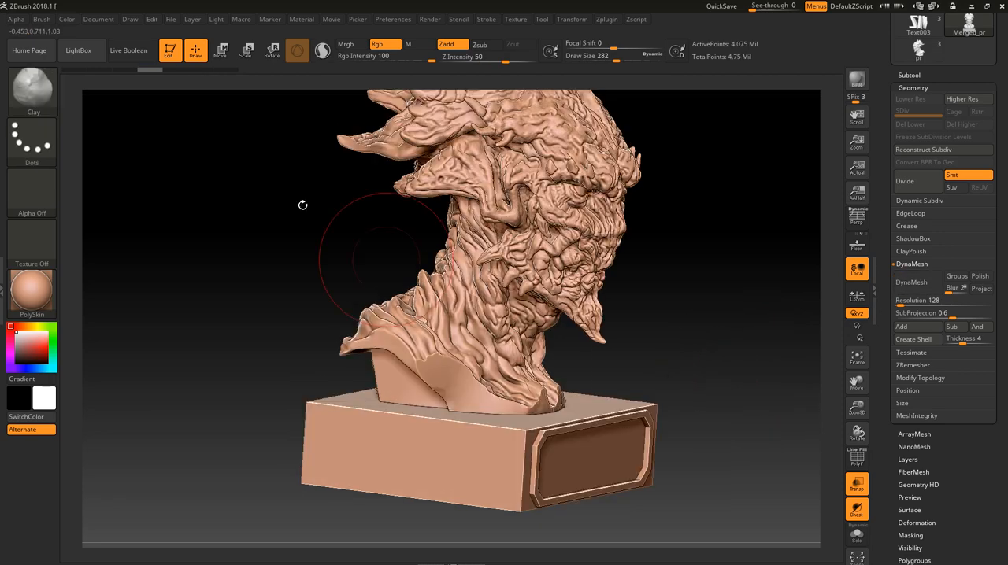
left_click(64, 70)
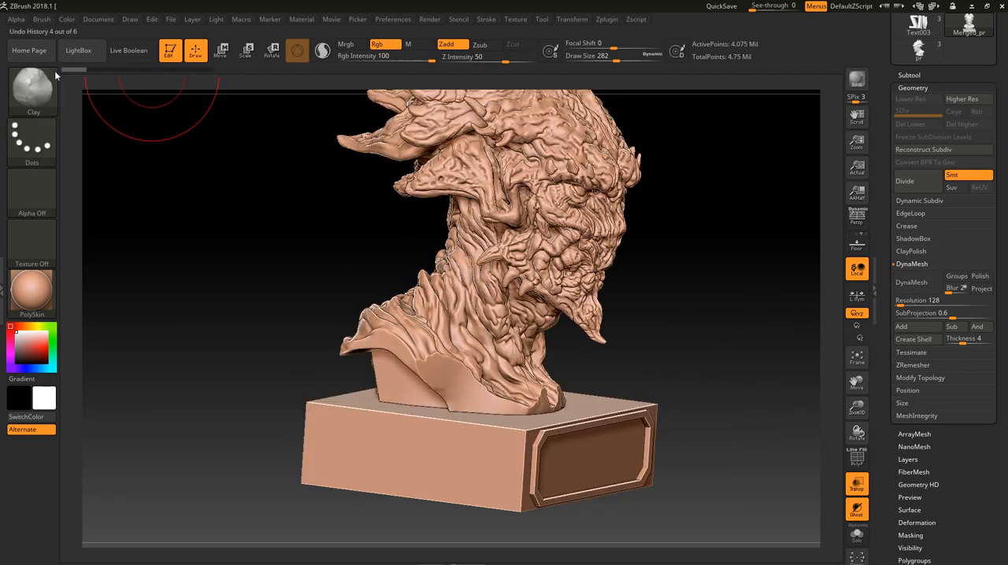
- Isolate the lower front of the unfused merged model to examine its overlapping inner geometry, and restore full visibility
mouse_move(699, 210)
left_mouse_down("ctrl+shift")
mouse_move(477, 560)
mouse_move(431, 561)
left_mouse_up("ctrl+shift")
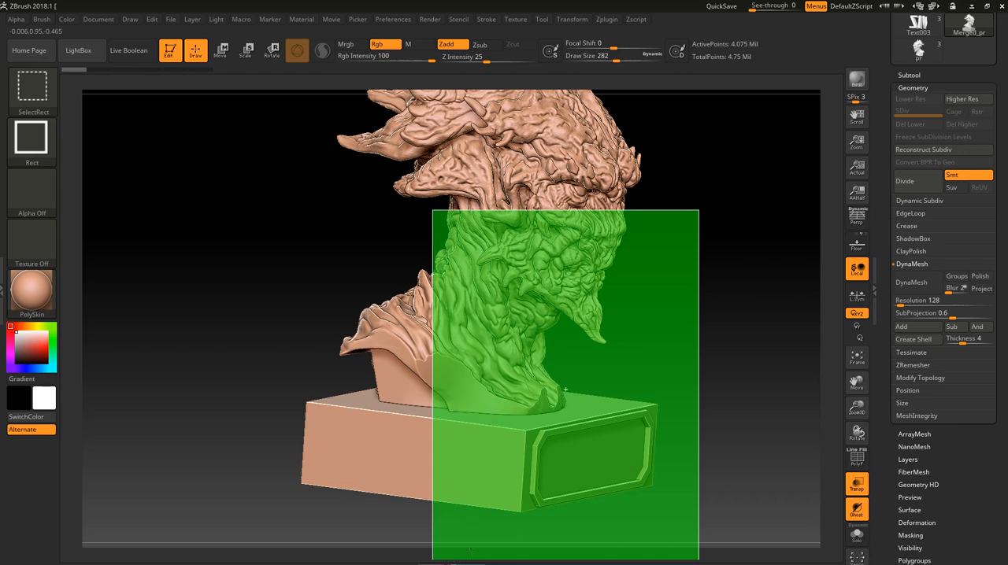
left_click_drag(715, 373, 478, 442)
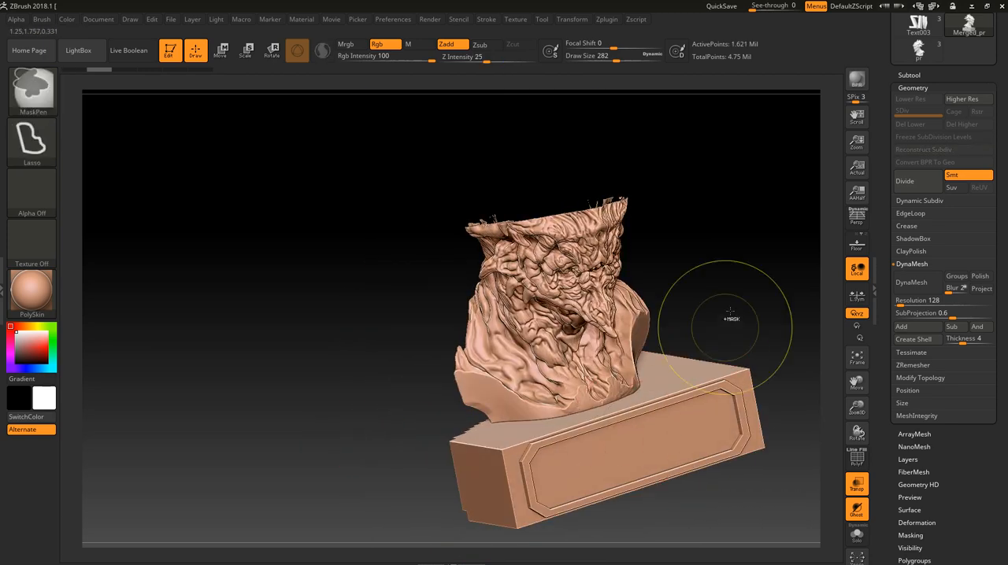
left_click(738, 311, "ctrl")
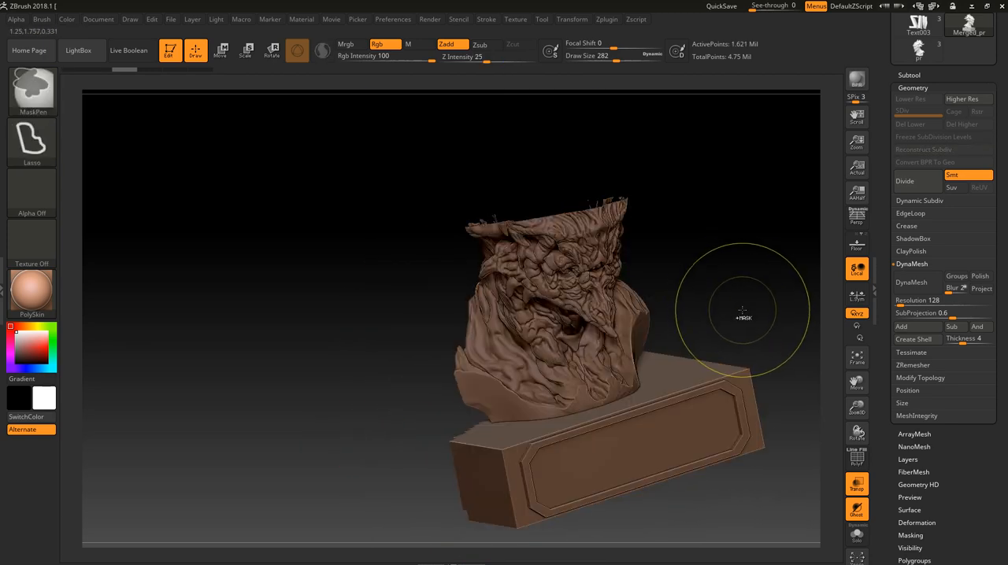
left_click(743, 312, "ctrl")
left_click(758, 322, "ctrl+shift")
left_click_drag(759, 321, 755, 315)
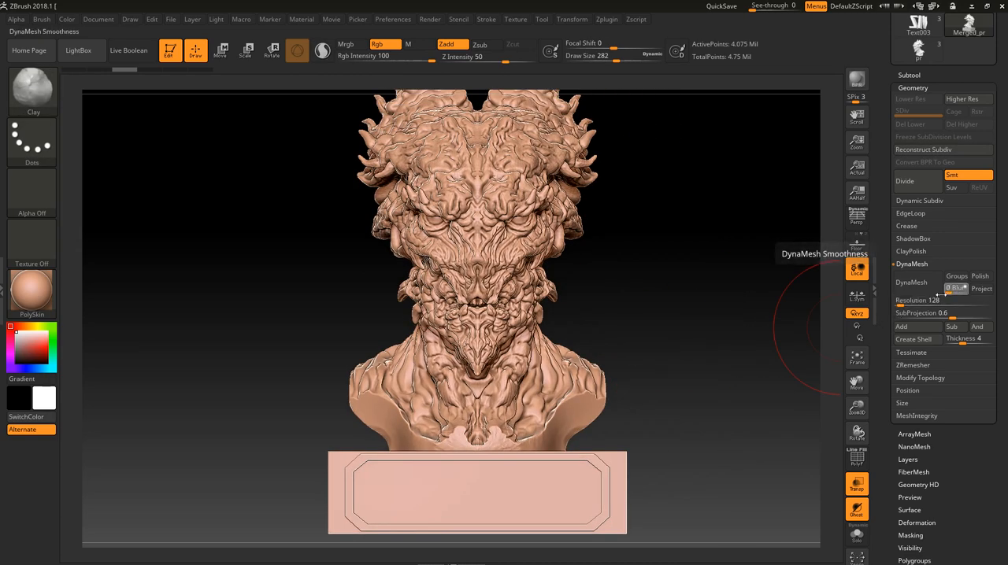
- Try a DynaMesh of the merged model with Blur set to 0, and undo it
left_click(918, 300)
left_click(924, 306)
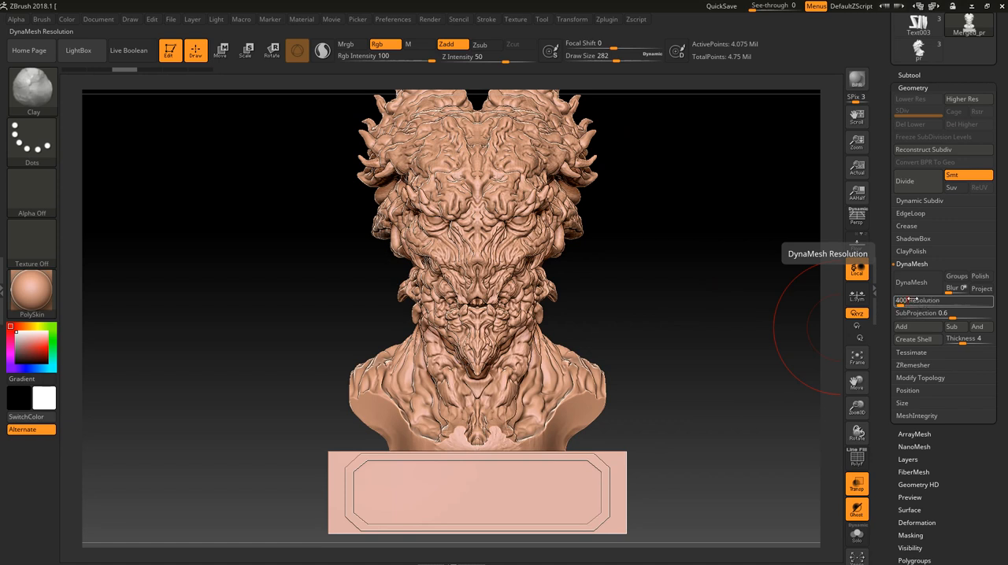
left_click(910, 289)
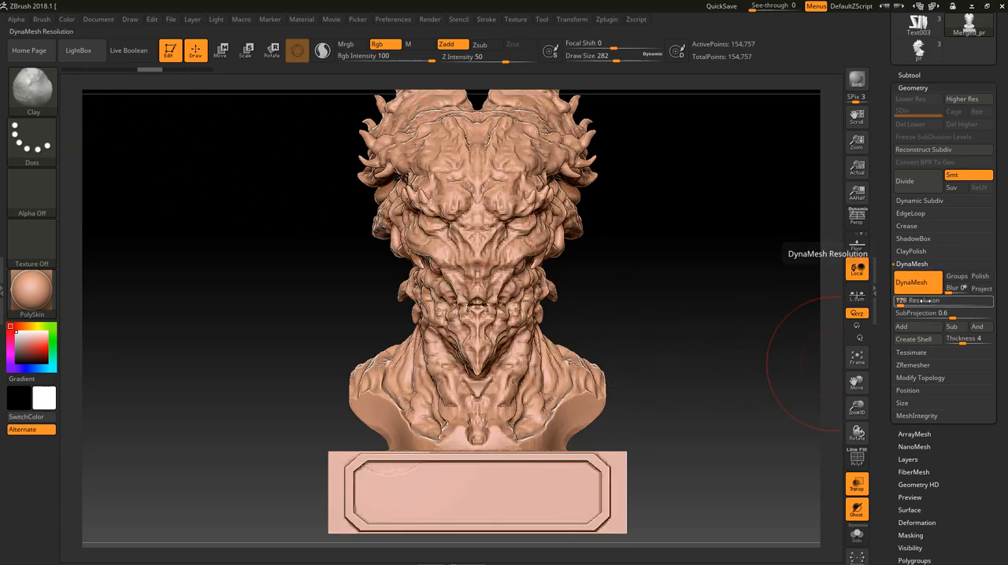
key("ctrl+z")
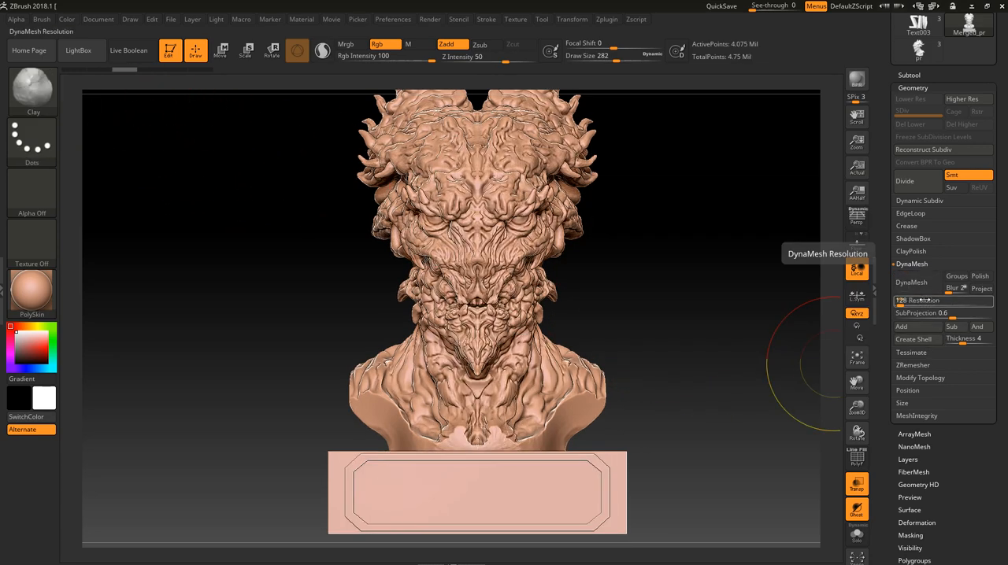
- DynaMesh the merged model at resolution 400 with Blur set to 0
left_click(918, 301)
type("400")
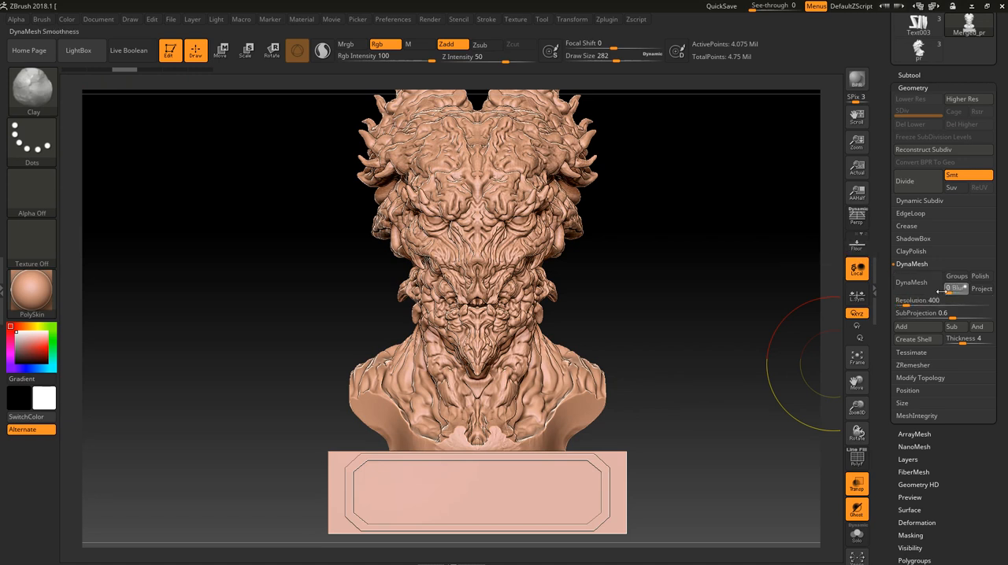
left_click(931, 287)
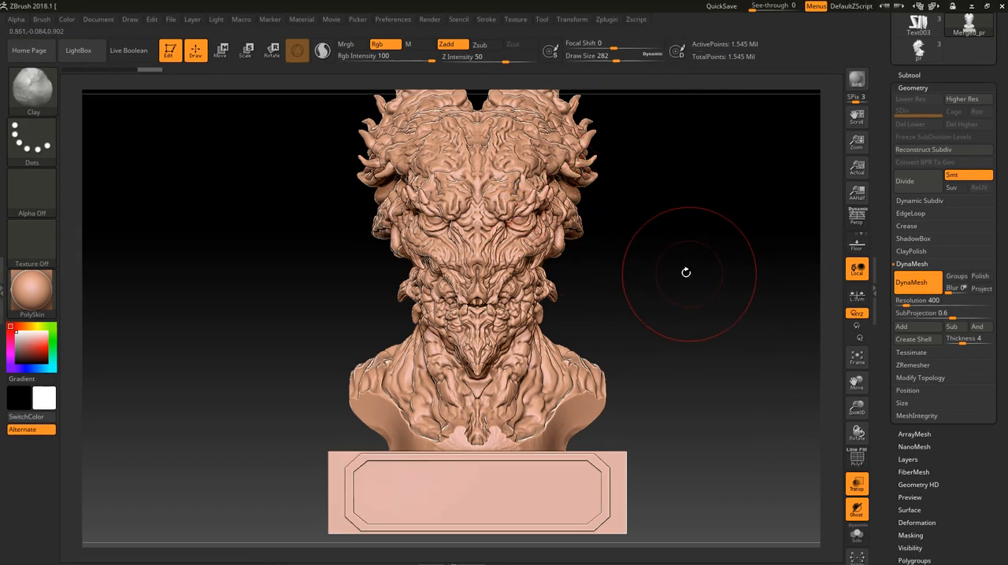
- Cut the fused mesh open to check that its interior is solid, and restore full visibility
mouse_move(703, 314)
left_mouse_down("ctrl+shift")
mouse_move(574, 528)
mouse_move(496, 560)
left_mouse_up("ctrl+shift")
mouse_move(671, 364)
left_mouse_down()
mouse_move(675, 432)
mouse_move(656, 423)
left_mouse_up()
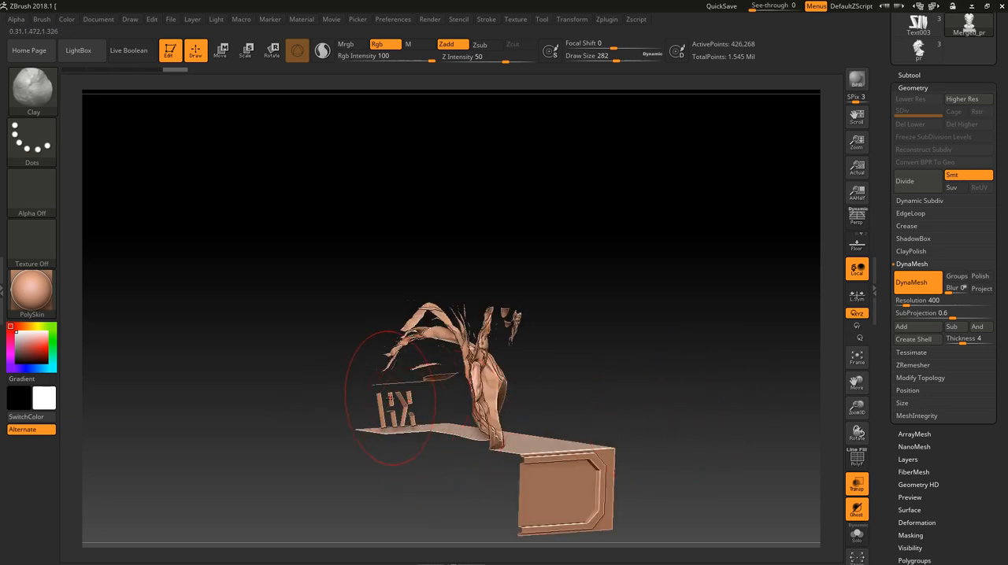
left_click(685, 389, "ctrl+shift")
left_click_drag(691, 383, 669, 378, "shift")
mouse_move(678, 362)
left_mouse_down("alt")
mouse_move(688, 333)
mouse_move(716, 412)
mouse_move(704, 422)
mouse_move(711, 457)
left_mouse_up("alt")
- Subdivide the fused mesh once to level 2 and review the smoothed surface detail
key("f")
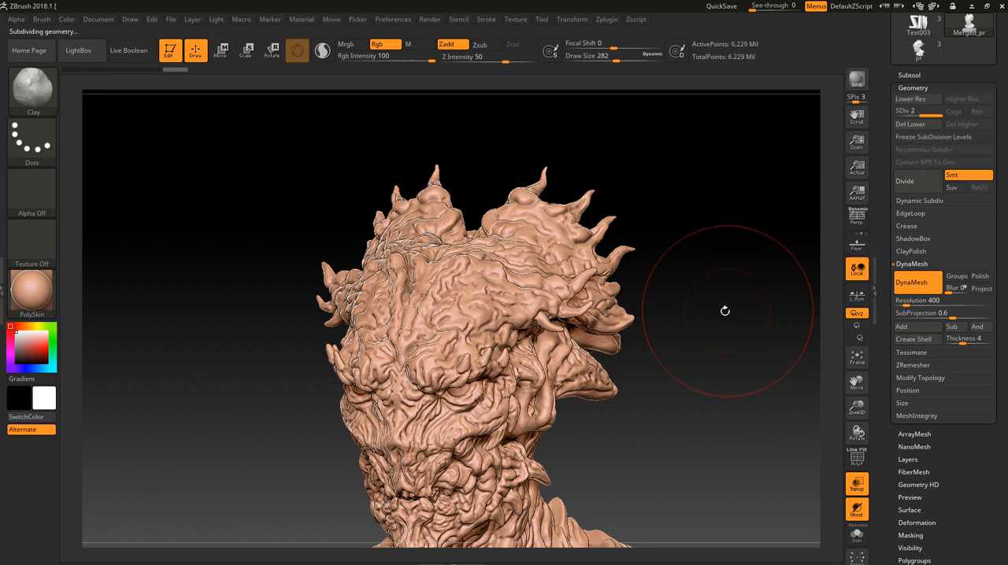
mouse_move(695, 317)
left_mouse_down("shift")
mouse_move(711, 313)
mouse_move(694, 297)
mouse_move(734, 467)
mouse_move(635, 466)
mouse_move(705, 389)
left_mouse_up("shift")
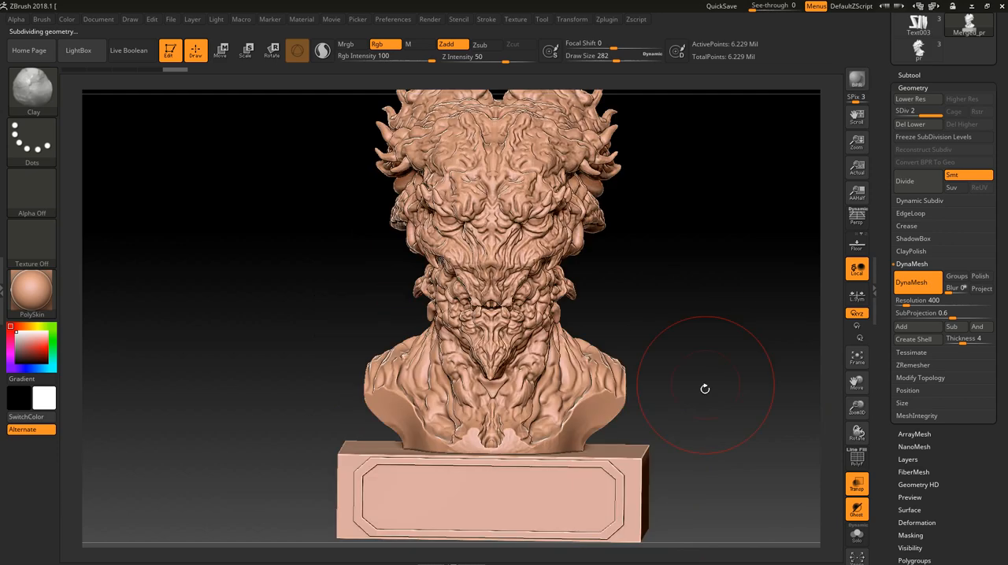
mouse_move(717, 424)
left_mouse_down()
mouse_move(718, 382)
mouse_move(714, 411)
mouse_move(720, 405)
left_mouse_up()
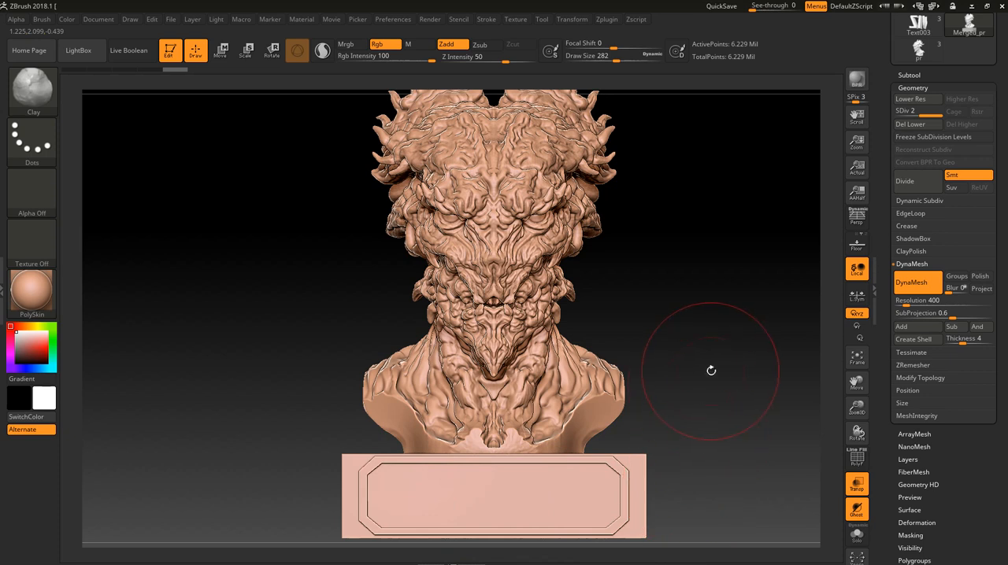
left_click_drag(724, 369, 726, 376, "alt")
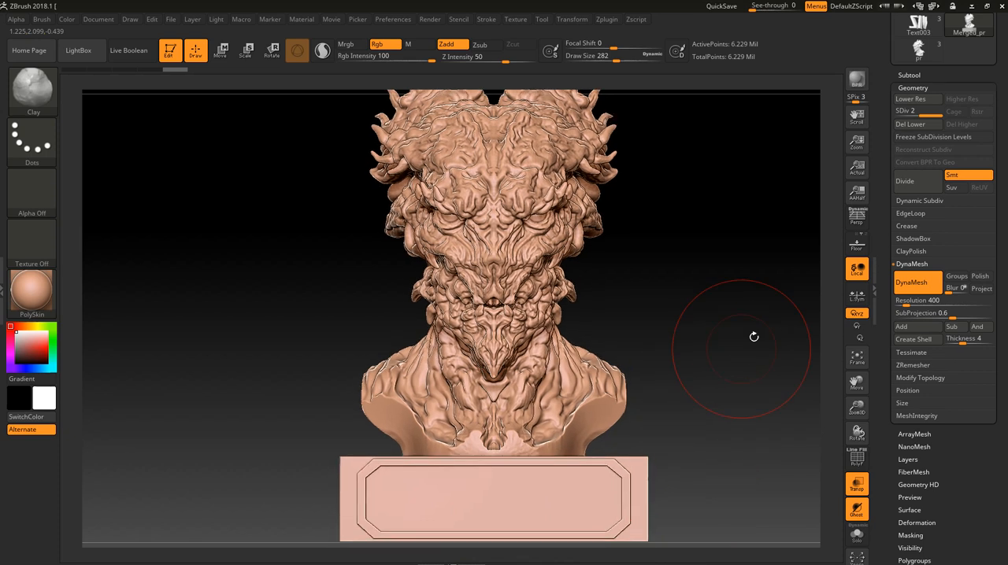
- Return the mesh to subdivision level 1 and delete the higher level
left_click(927, 113)
left_click_drag(928, 113, 897, 112)
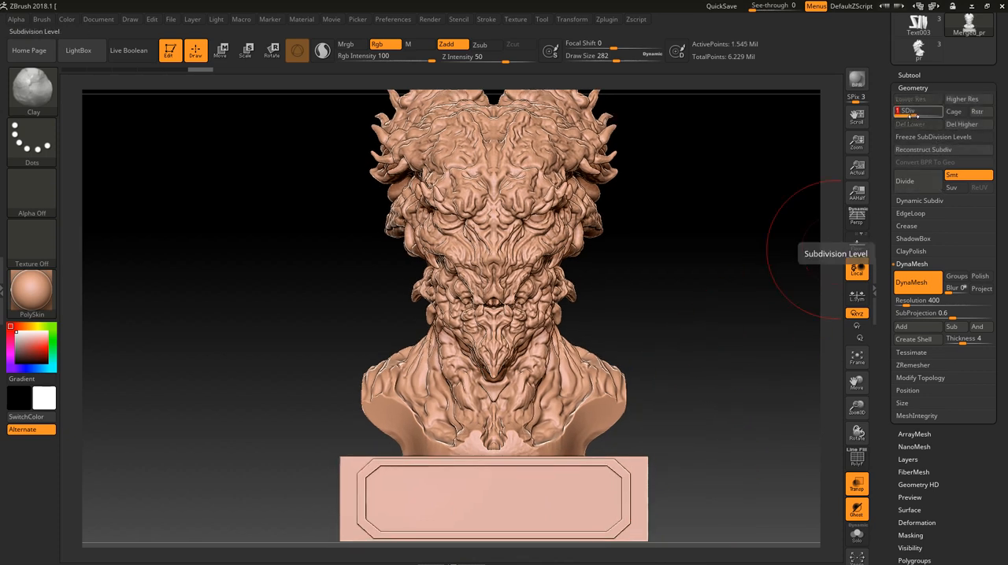
left_click(953, 125)
- Examine the whole fused bust and base from several angles and bring the tool list into reach
left_click_drag(732, 323, 692, 353, "alt")
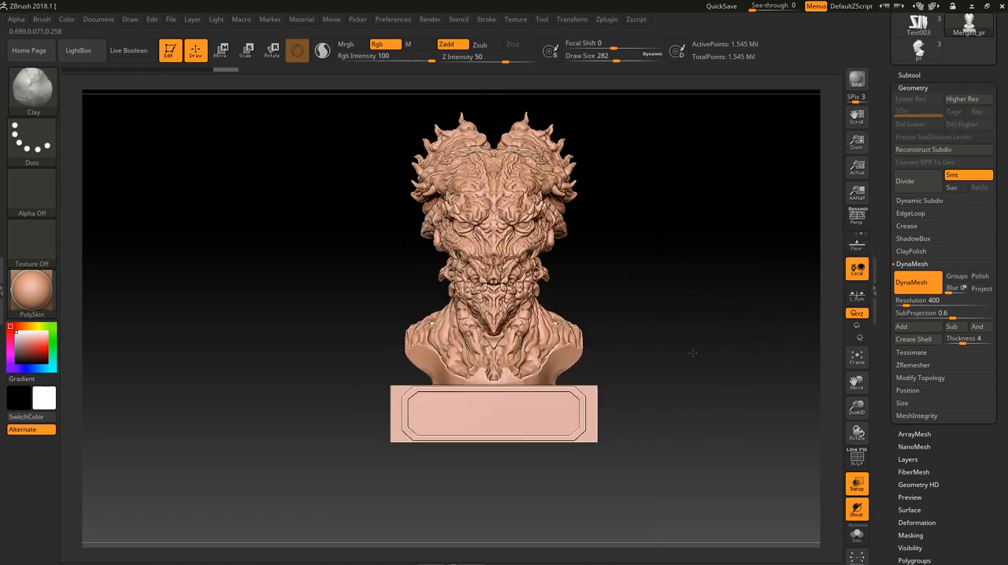
left_click_drag(686, 312, 660, 363, "alt")
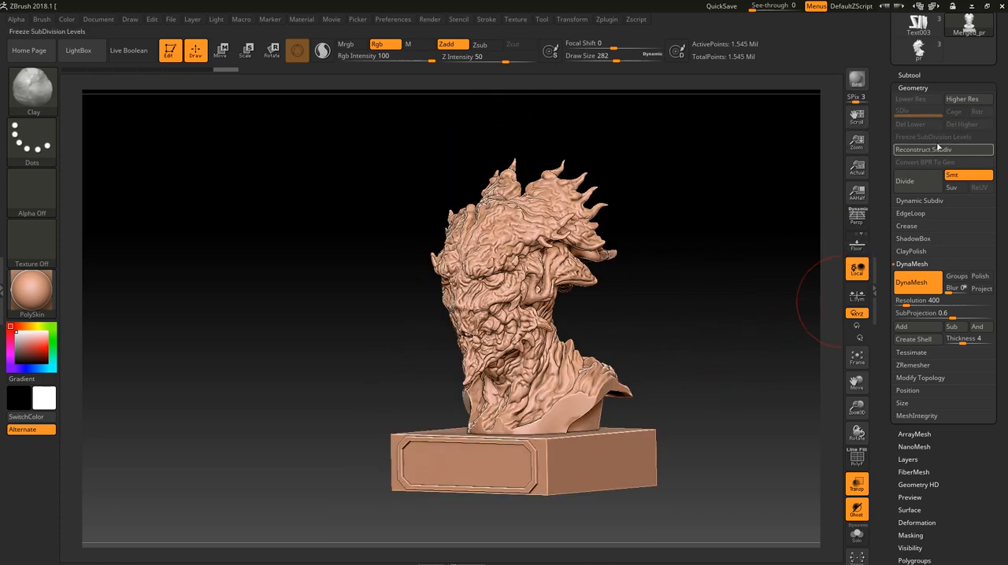
left_click_drag(985, 80, 973, 167)
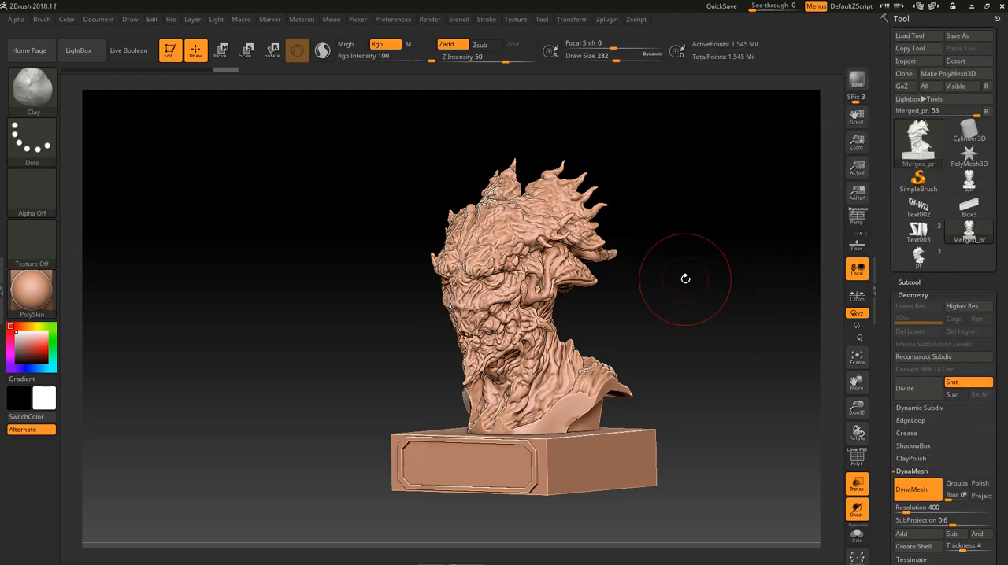
left_click_drag(686, 279, 716, 419)
left_click_drag(717, 267, 679, 277, "alt")
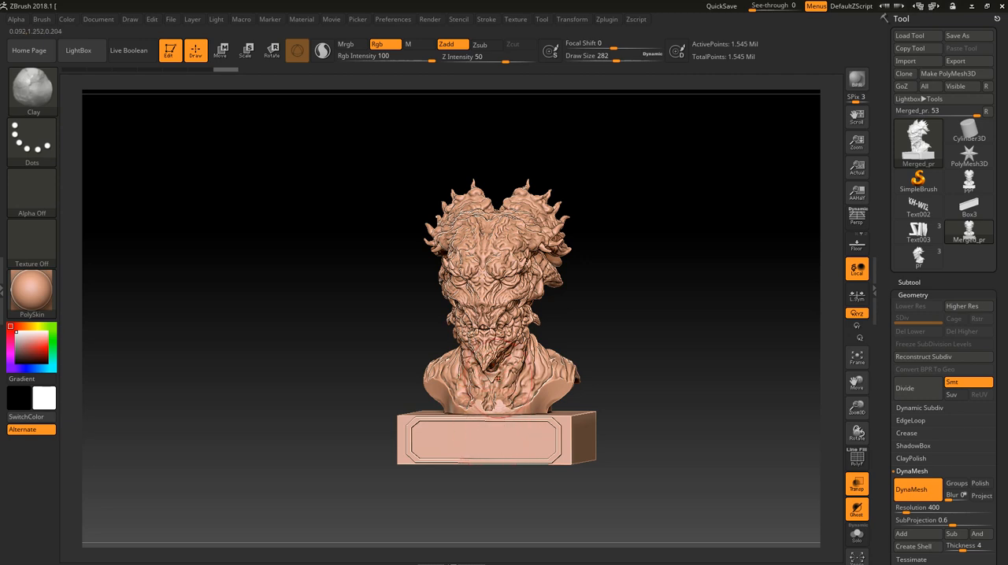
left_click_drag(654, 296, 671, 295)
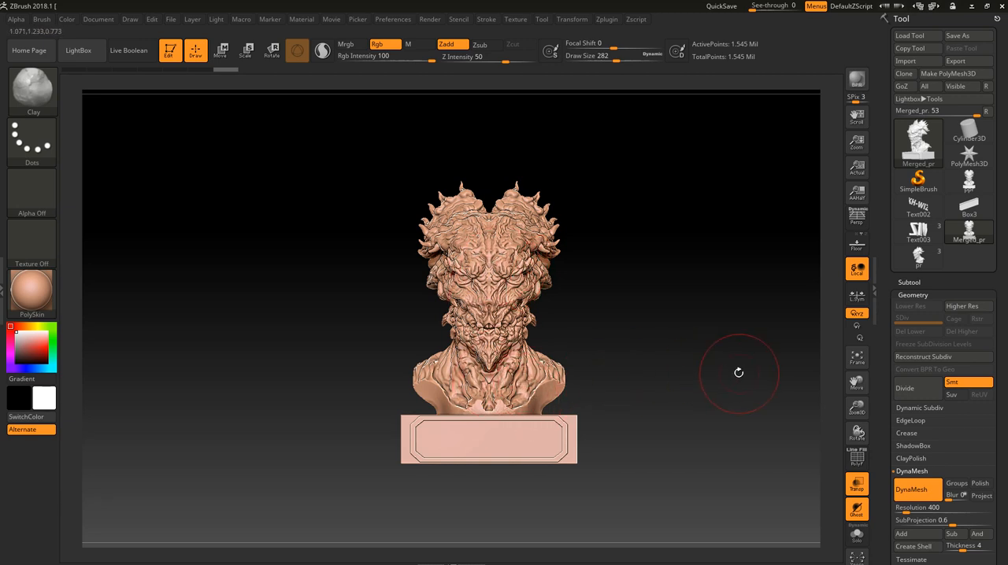
- Choose the H Cylinder mesh of the IMM PrimitivesH brush for inserting on the underside of the base
mouse_move(969, 181)
left_click(43, 98)
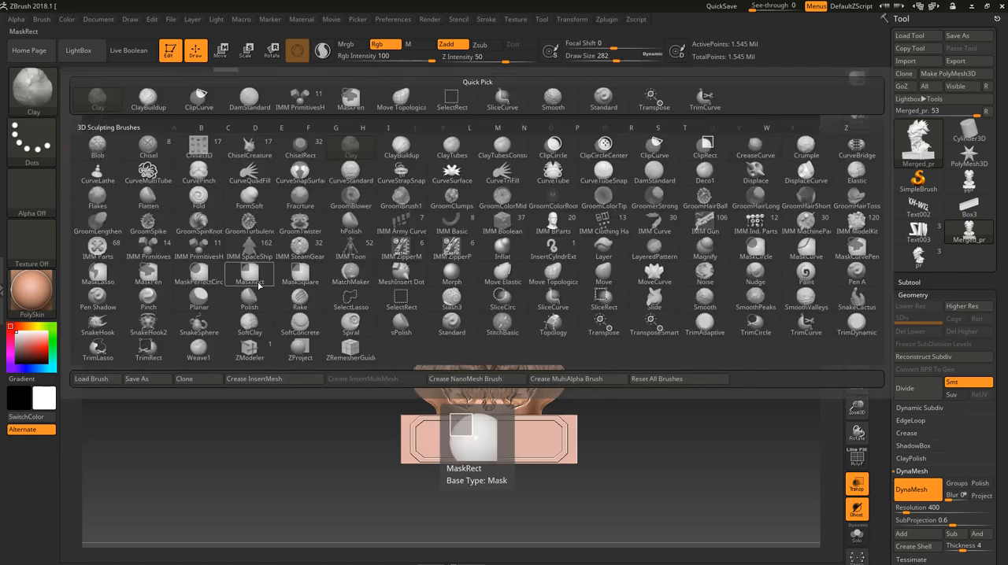
left_click(204, 251)
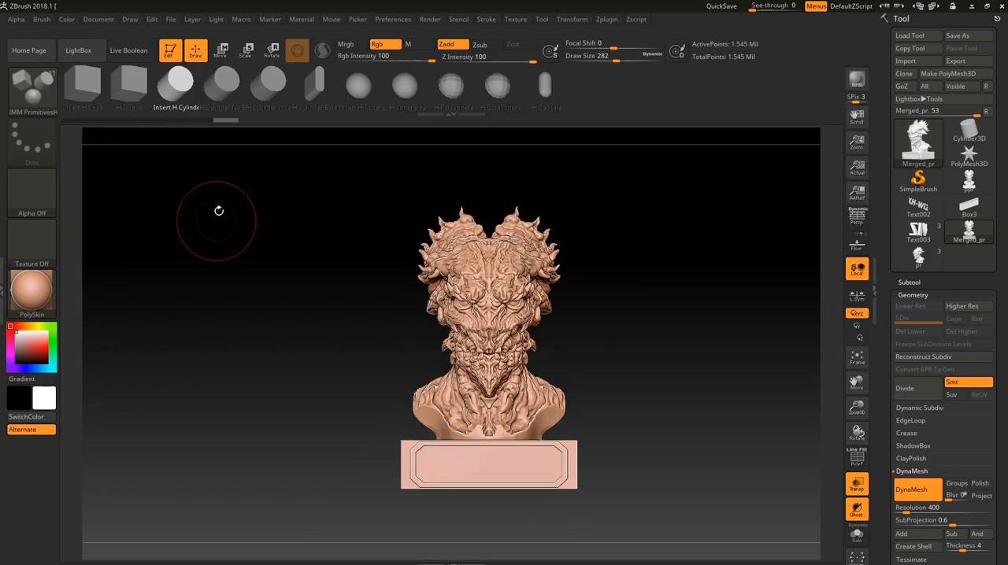
left_click(179, 93)
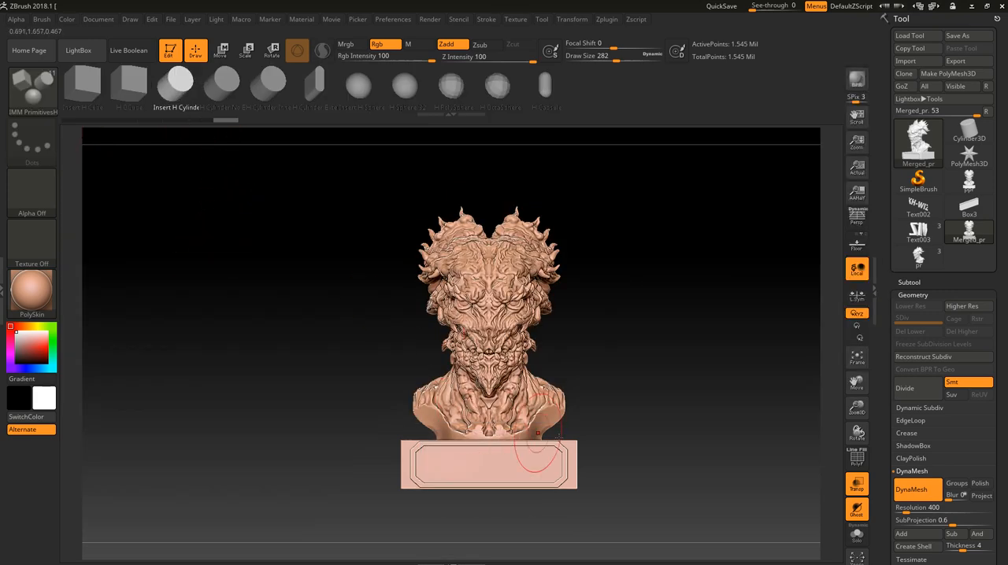
left_click_drag(635, 455, 638, 358, "shift")
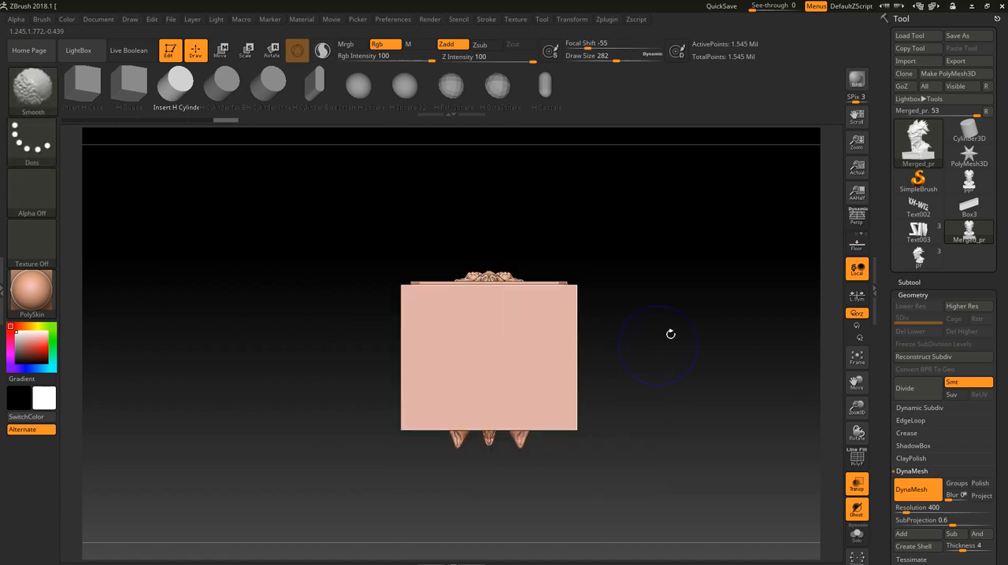
left_click_drag(732, 272, 682, 339, "alt")
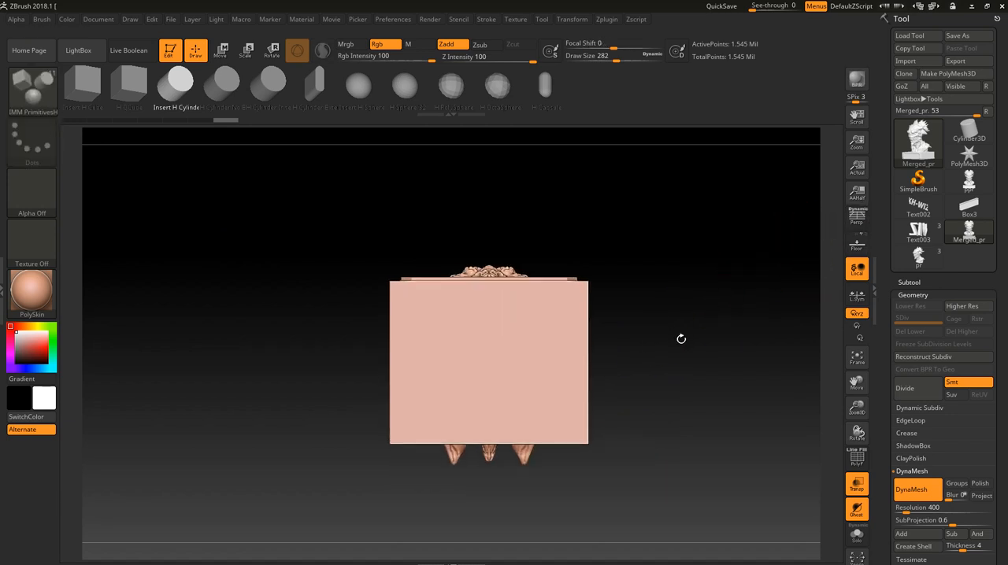
left_click_drag(488, 366, 515, 366)
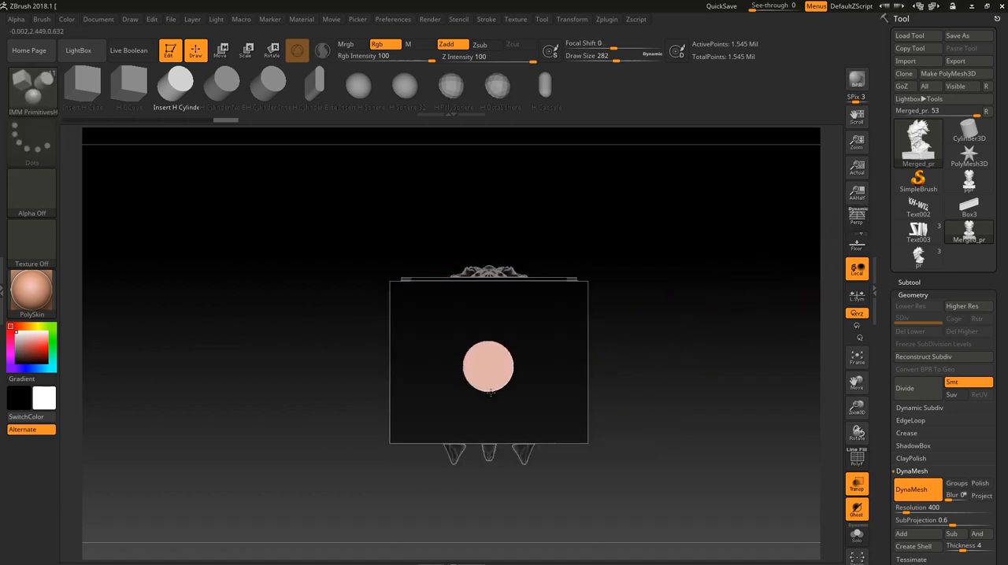
left_click_drag(644, 311, 638, 389)
key("ctrl+z")
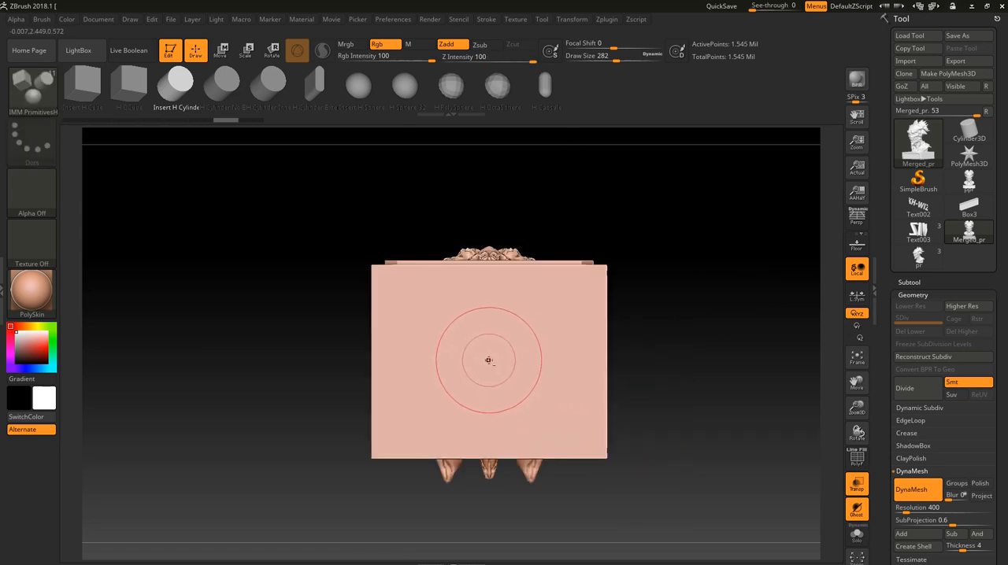
- Insert a subtractive cylinder at the centre of the base's underside and move it downward out of the base
left_click_drag(489, 363, 492, 397)
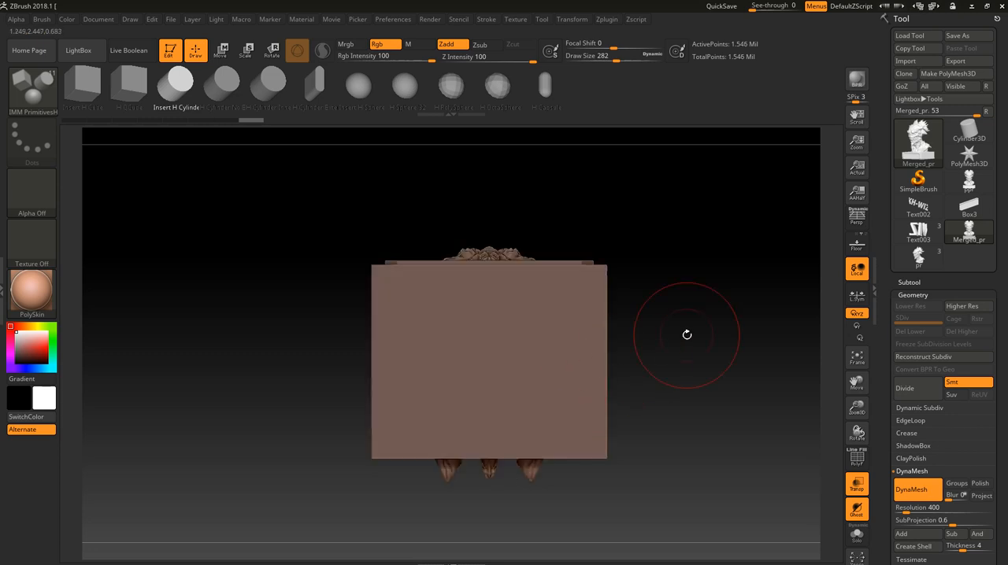
left_click_drag(686, 334, 684, 461)
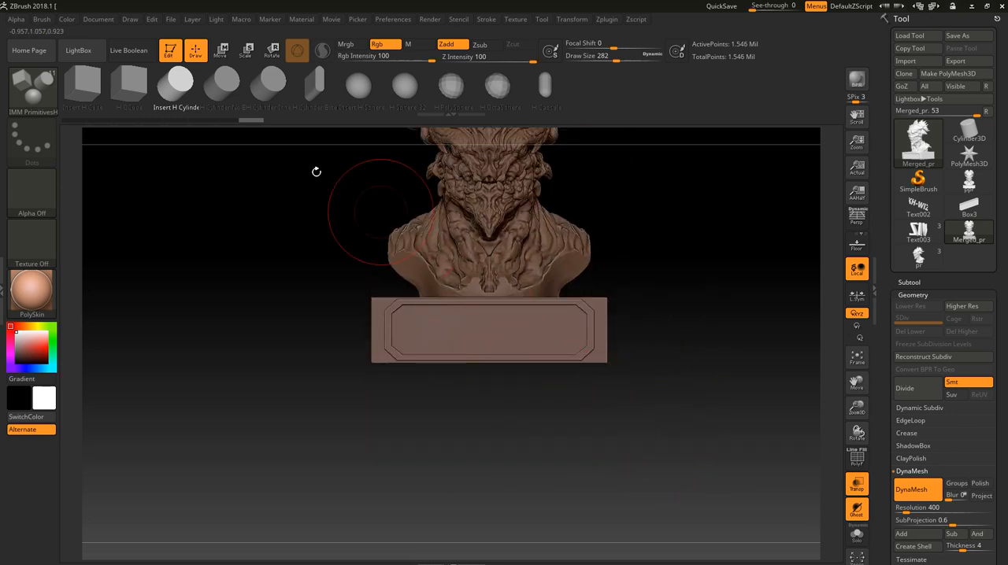
left_click(222, 50)
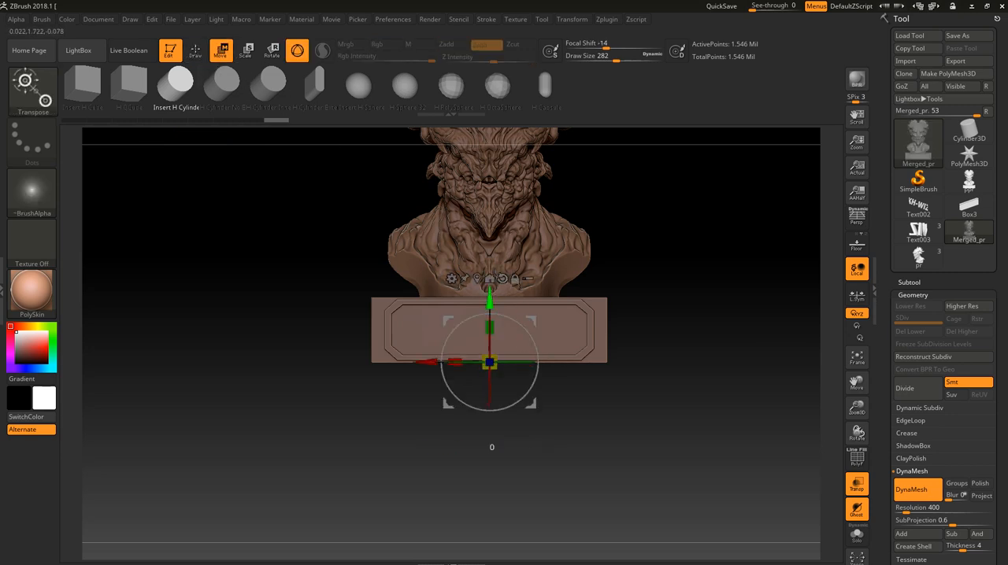
left_click_drag(489, 301, 489, 351)
- Scale the inserted cylinder down, adjust its height, and raise it so its upper part sits inside the base
left_click_drag(568, 467, 611, 322)
left_click_drag(612, 407, 610, 421)
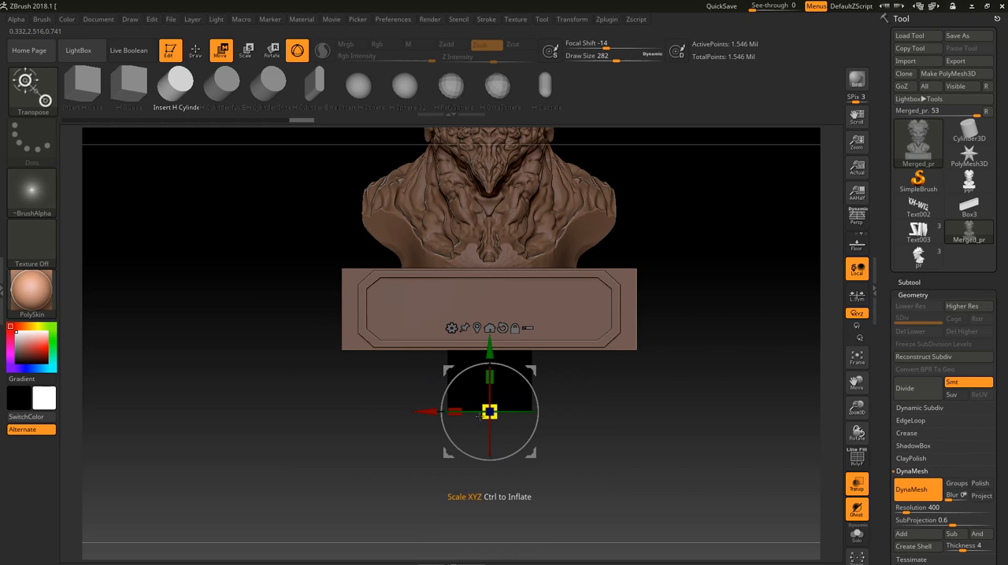
mouse_move(494, 408)
left_mouse_down()
mouse_move(496, 433)
mouse_move(498, 423)
left_mouse_up()
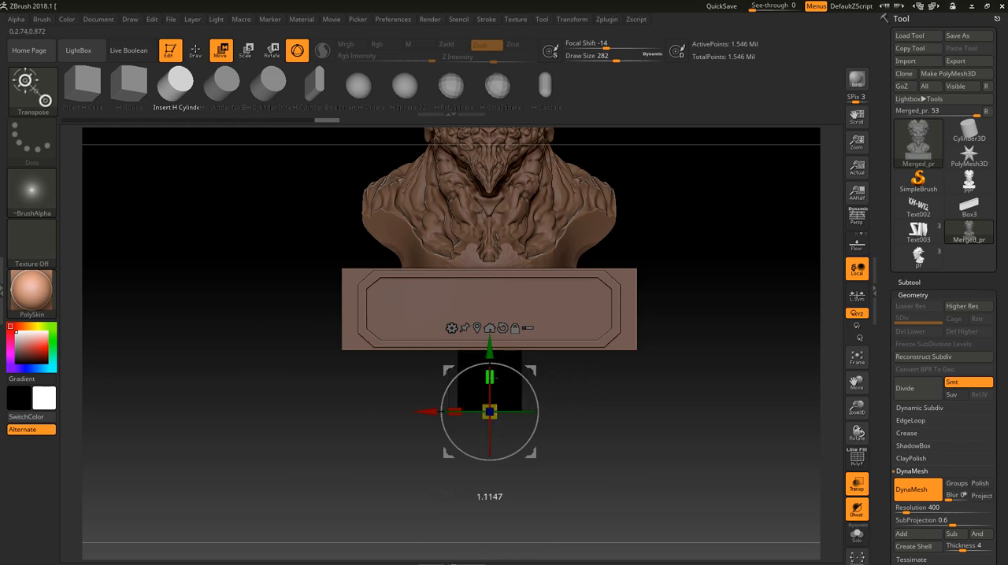
left_click_drag(490, 348, 489, 335)
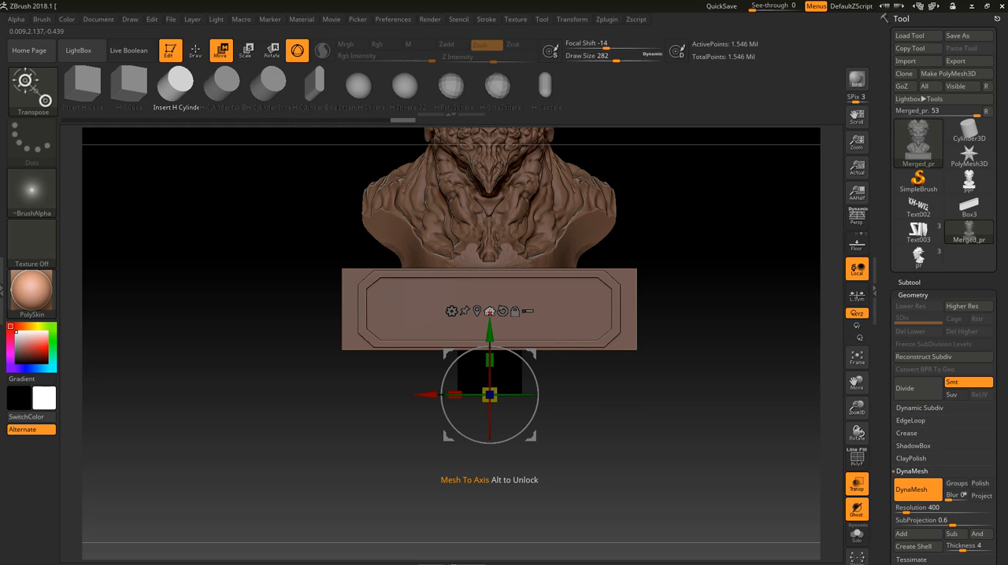
- Centre the cylinder with Mesh To Axis and move it back down into the underside of the base
left_click(490, 313)
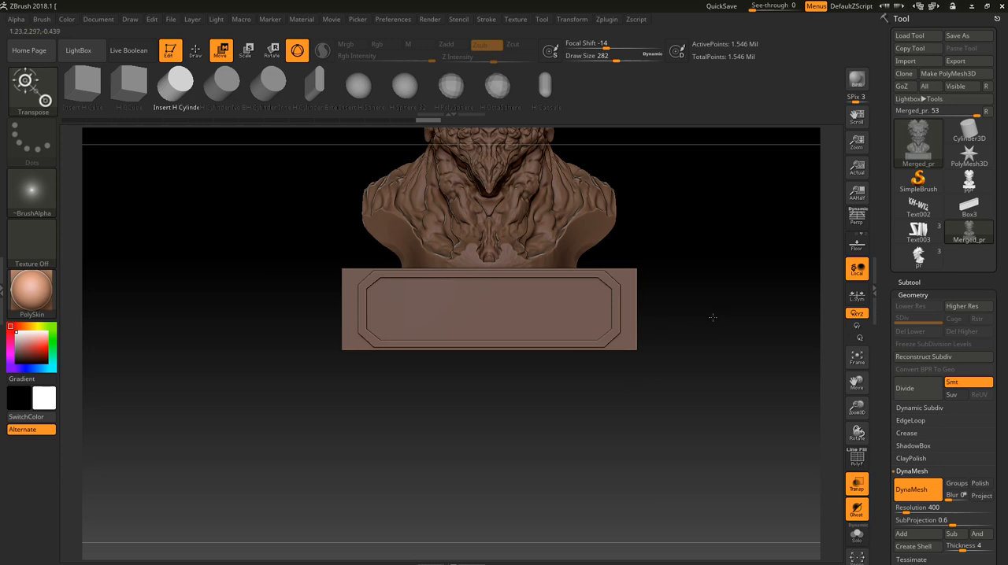
left_click_drag(713, 317, 544, 426, "alt")
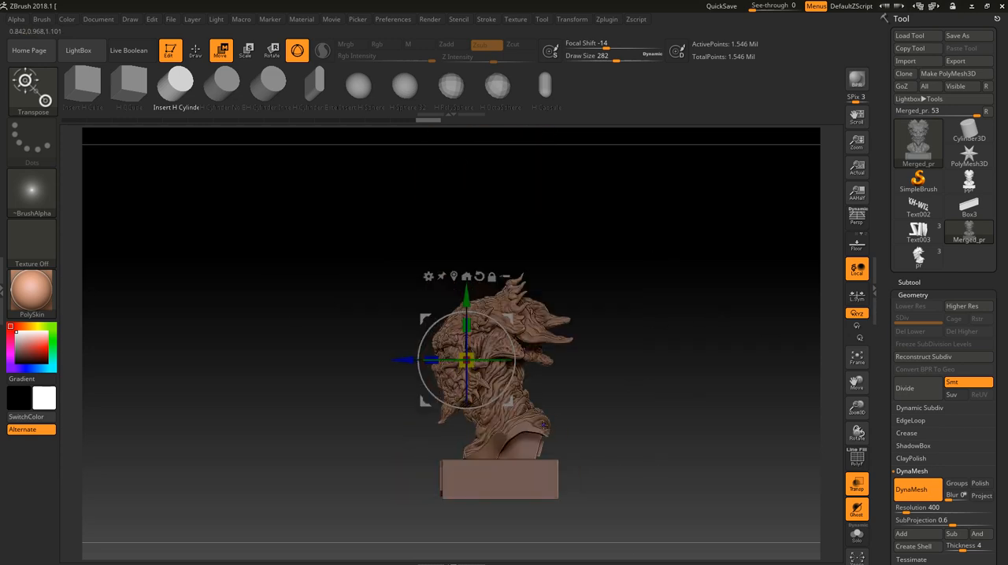
left_click_drag(647, 459, 645, 416, "alt")
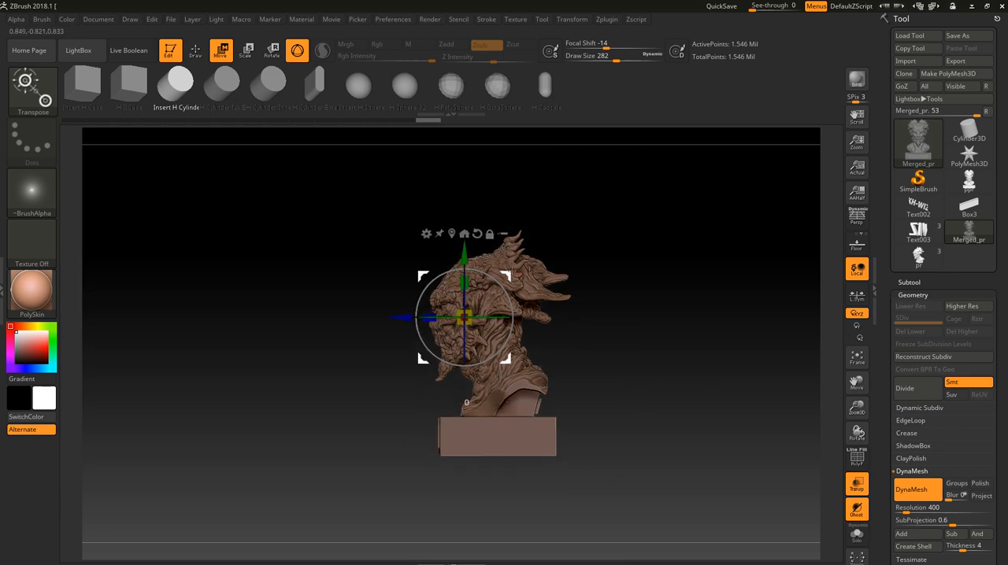
left_click_drag(505, 276, 545, 428, "alt")
left_click_drag(768, 436, 675, 381)
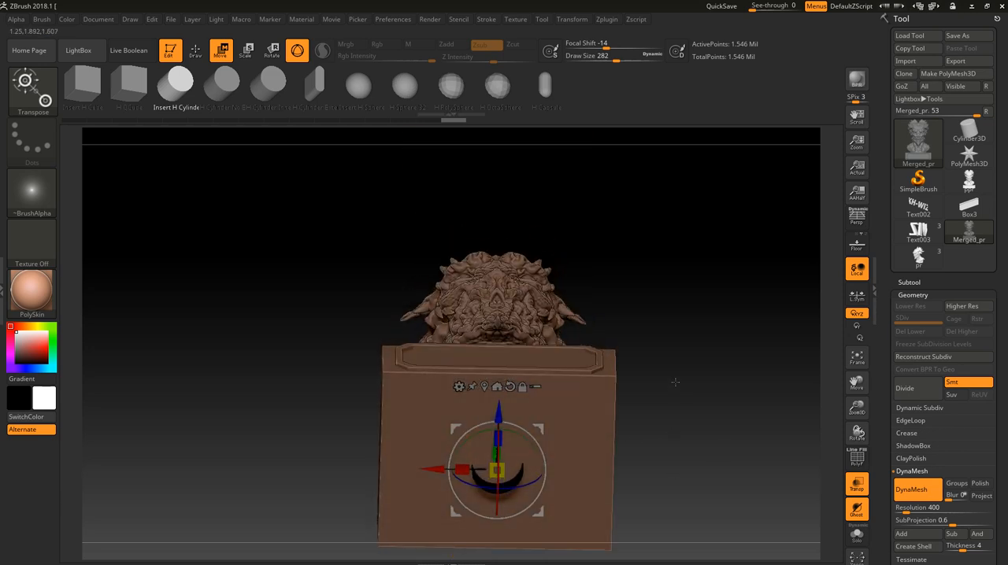
mouse_move(676, 419)
left_mouse_down("alt")
mouse_move(686, 343)
mouse_move(687, 408)
left_mouse_up("alt")
mouse_move(698, 457)
left_mouse_down("ctrl")
mouse_move(722, 477)
mouse_move(717, 440)
left_mouse_up("ctrl")
- Turn on Double in the mesh's display properties so both sides of the polygons are shown
left_click_drag(1000, 460, 1002, 385)
left_click_drag(982, 455, 982, 400)
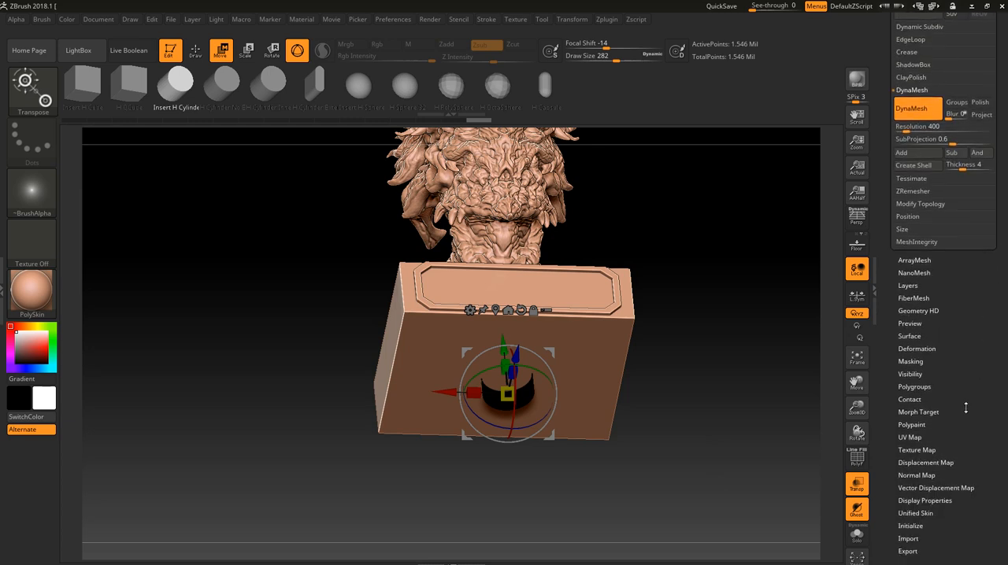
left_click(943, 501)
left_click_drag(953, 432, 950, 478)
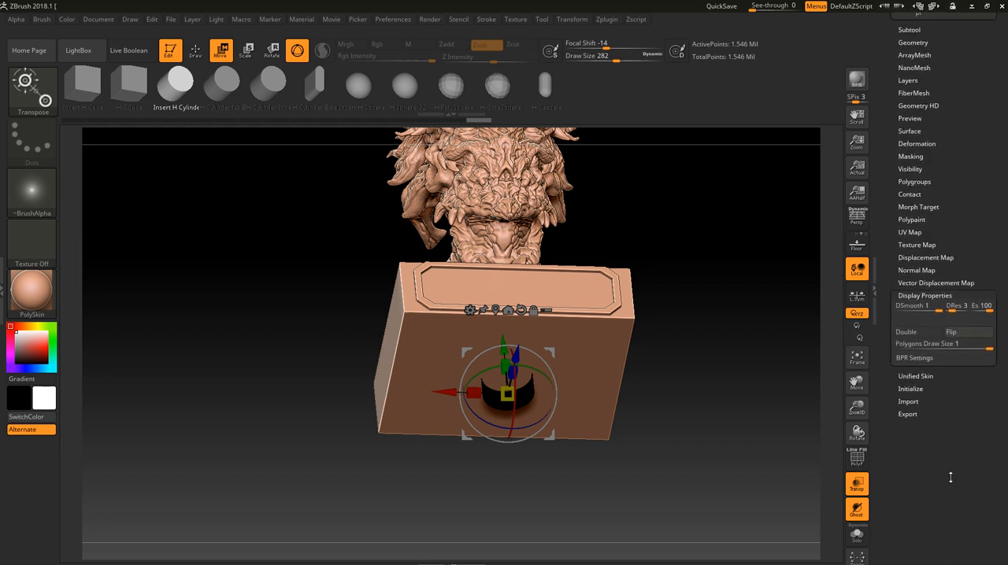
left_click(925, 335)
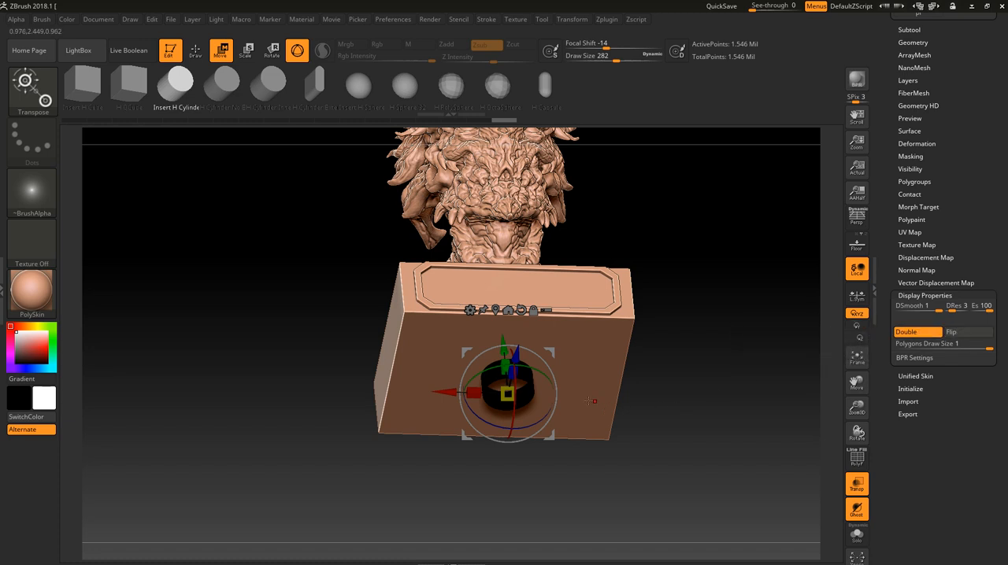
- Try to update the DynaMesh so the cylinder is subtracted from the base, and inspect the underside
left_click_drag(693, 405, 689, 463, "shift")
key("ctrl")
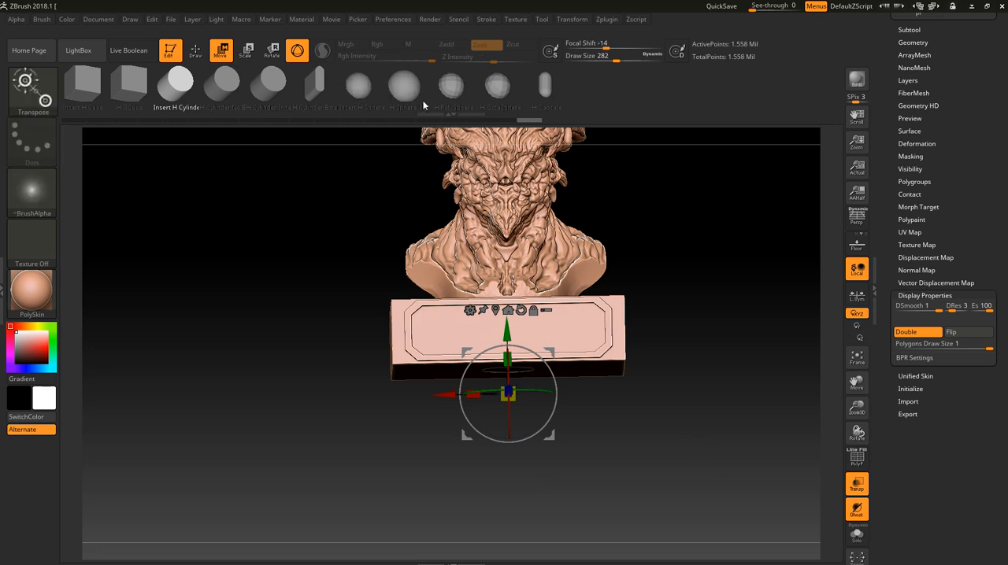
left_click_drag(701, 263, 758, 340)
left_click_drag(763, 486, 745, 336, "alt")
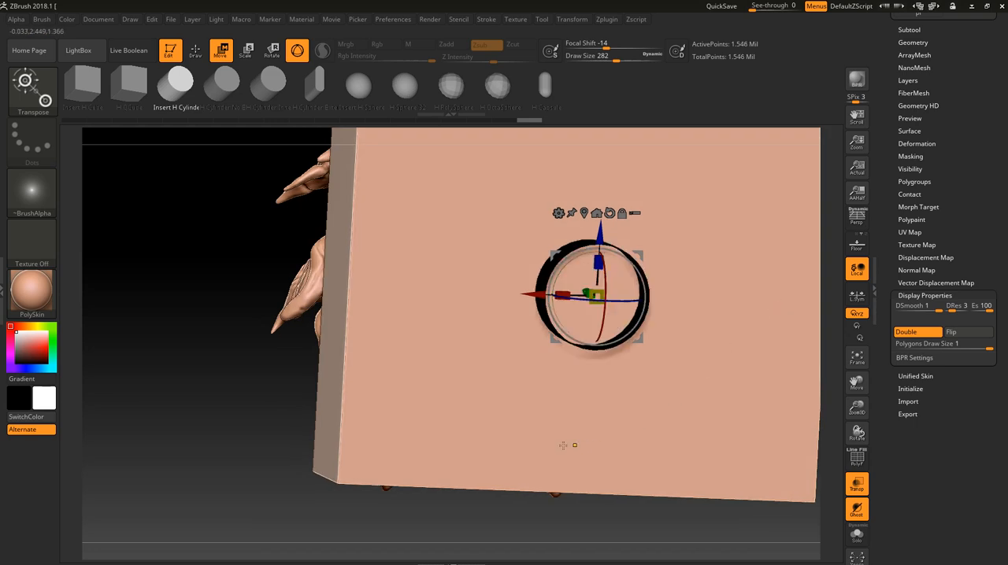
left_click_drag(178, 357, 358, 408)
left_click_drag(483, 292, 389, 371, "alt")
- Return to Draw mode and make Clay the active brush
left_click(194, 49)
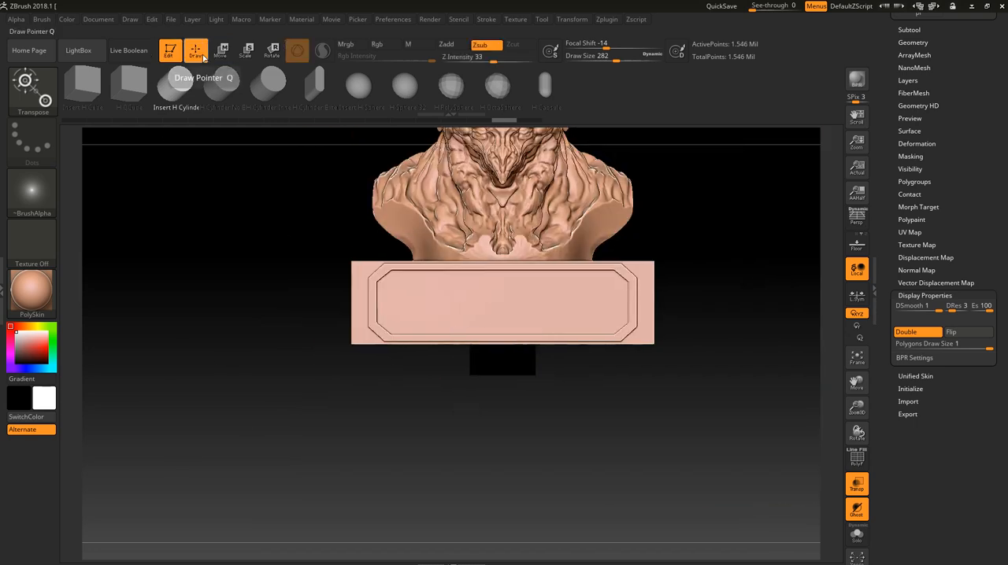
key("b")
key("c")
key("l")
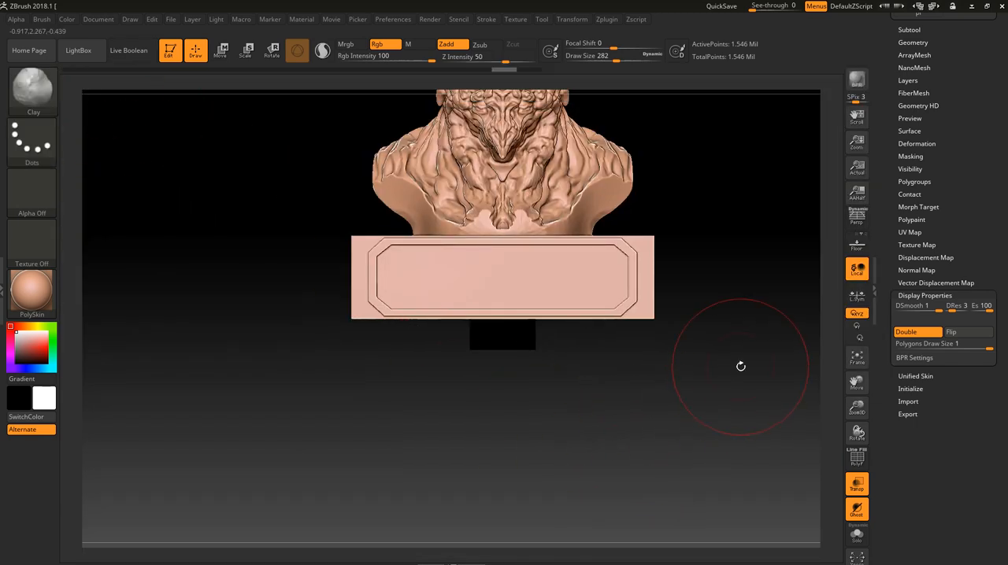
- Set the DynaMesh shell thickness to 12 in the geometry settings
left_click_drag(741, 366, 711, 453, "alt")
left_click_drag(978, 167, 975, 232)
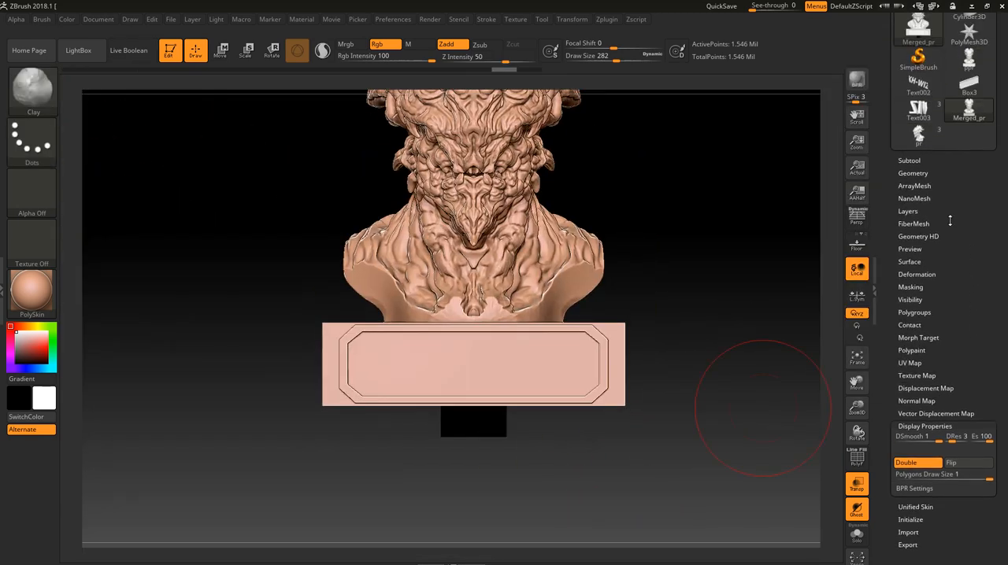
left_click(928, 170)
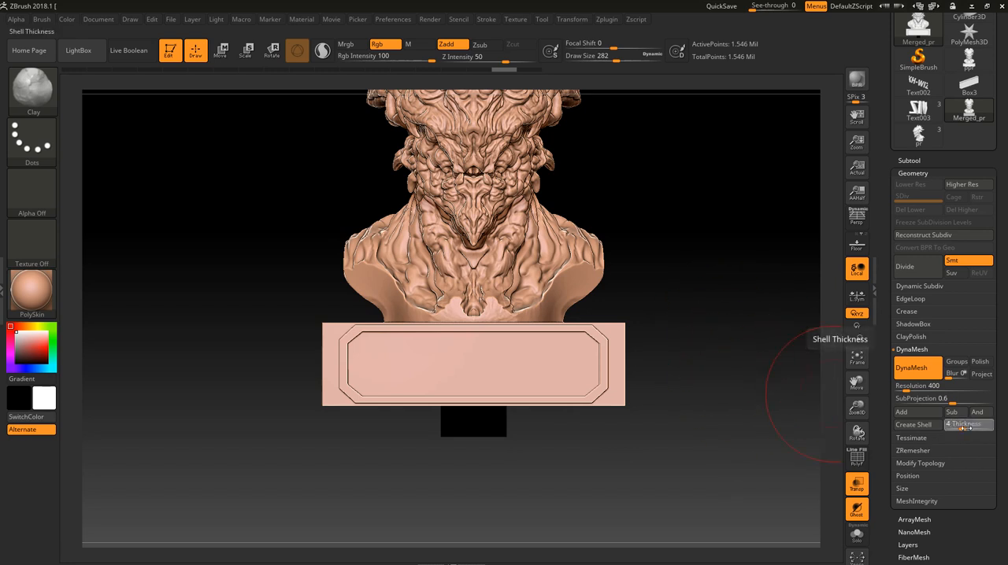
left_click_drag(962, 428, 972, 429)
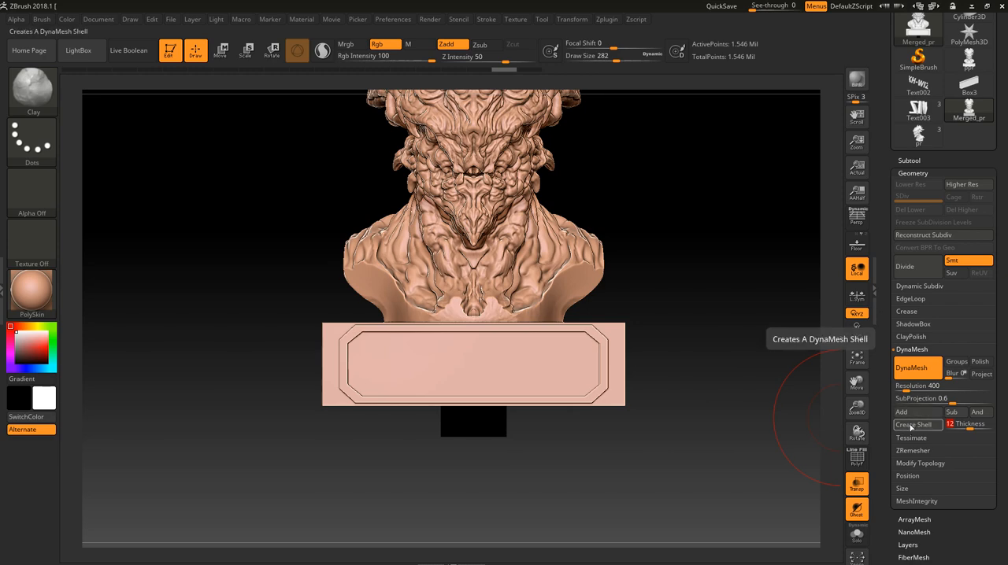
- Switch to the ppr model and examine the hole in its base and the outside of the bust
left_click_drag(738, 378, 485, 376)
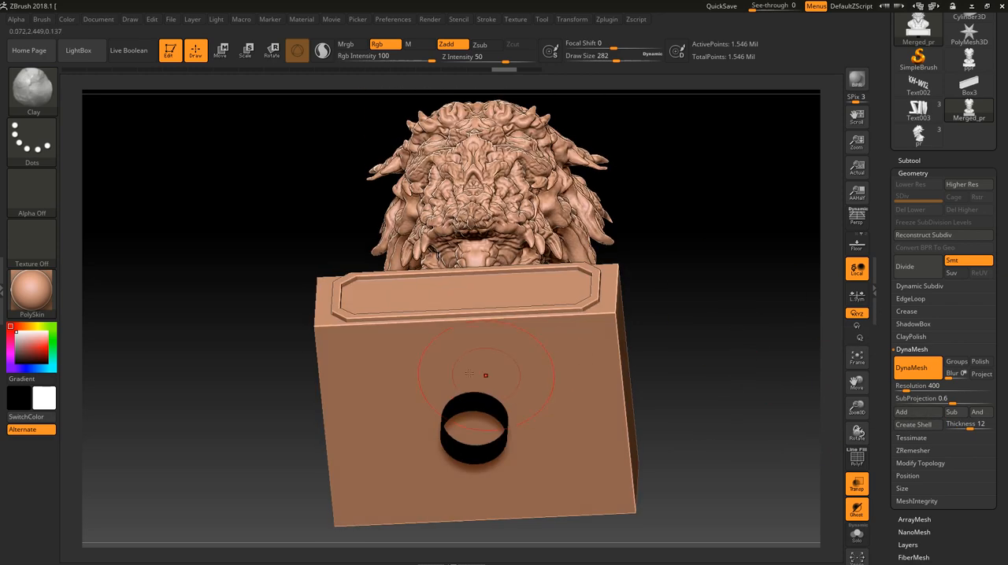
left_click(949, 72)
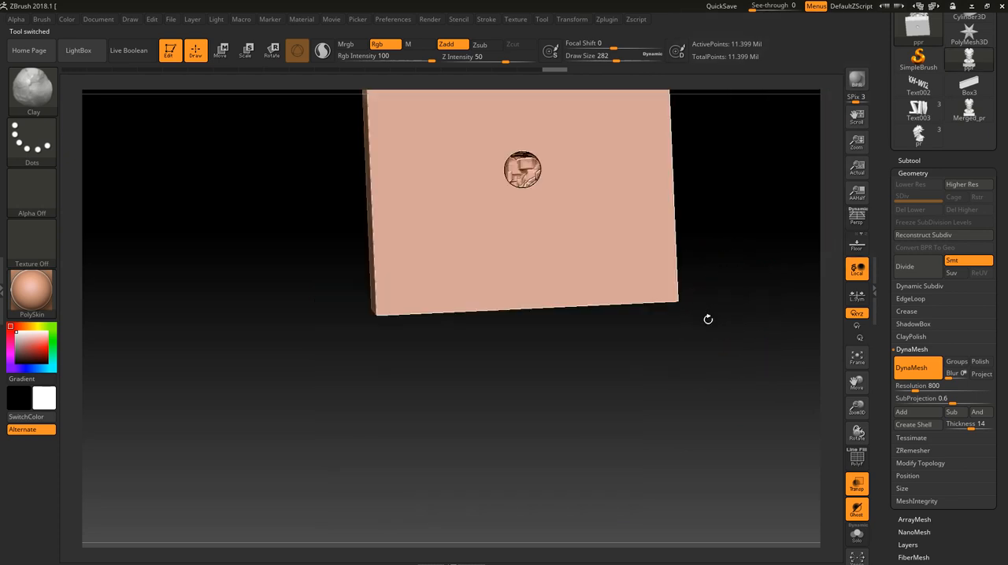
left_click_drag(711, 275, 742, 280, "shift")
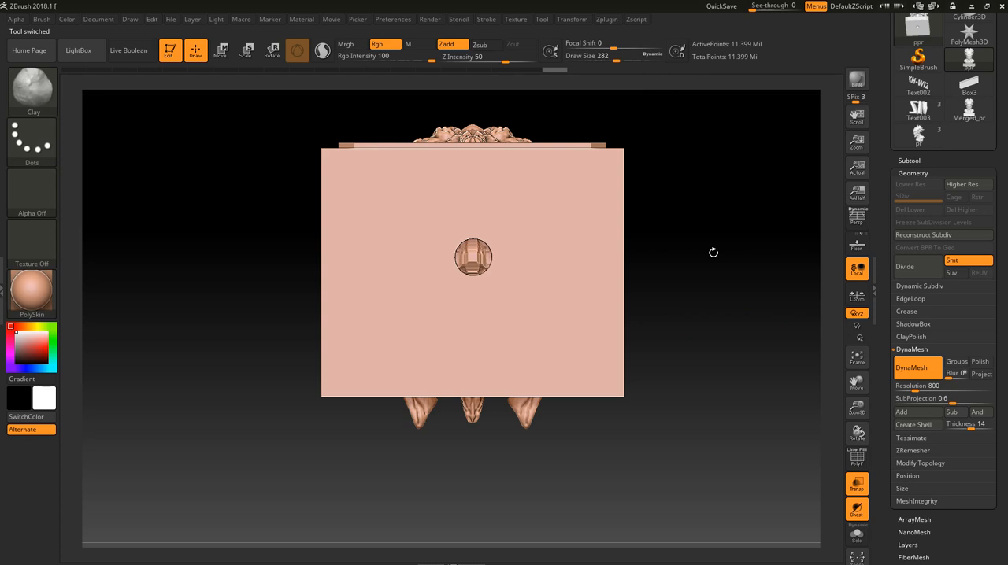
left_click_drag(713, 252, 694, 394)
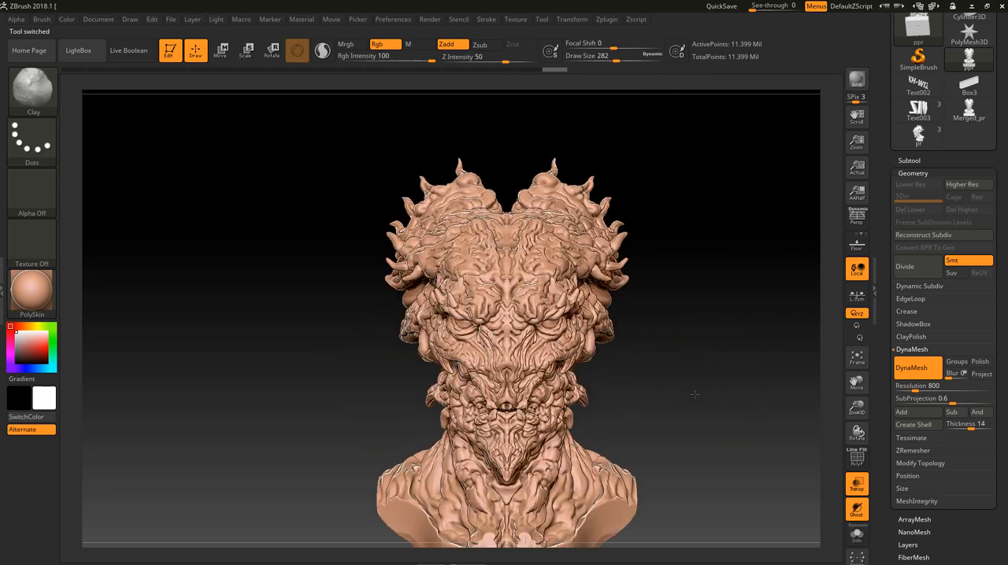
left_click_drag(679, 322, 702, 324, "alt")
left_click_drag(688, 261, 725, 326)
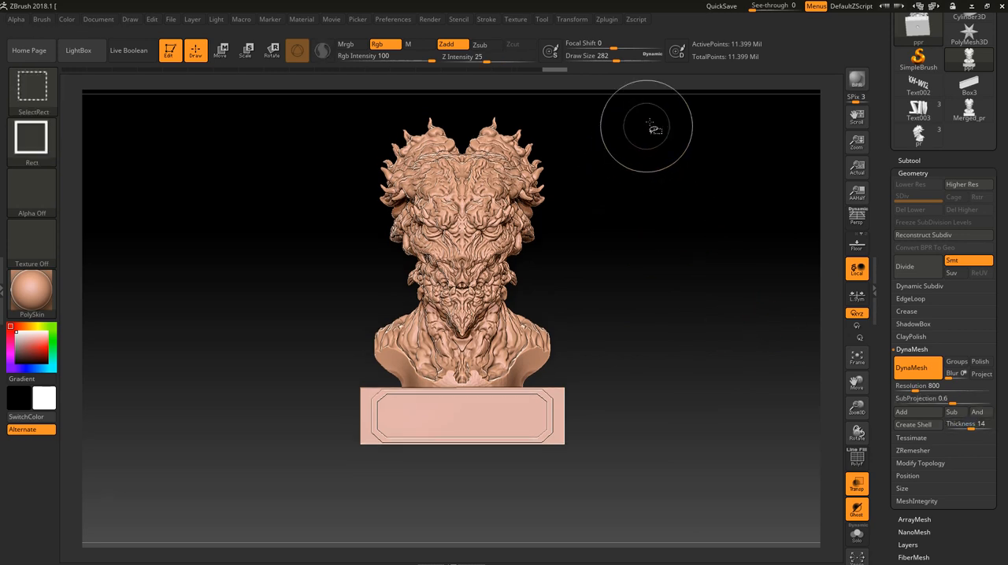
- Hide one half of the ppr model and examine its hollow interior and wall thickness up close
mouse_move(648, 123)
left_mouse_down("ctrl+shift")
mouse_move(522, 431)
mouse_move(473, 488)
left_mouse_up("ctrl+shift")
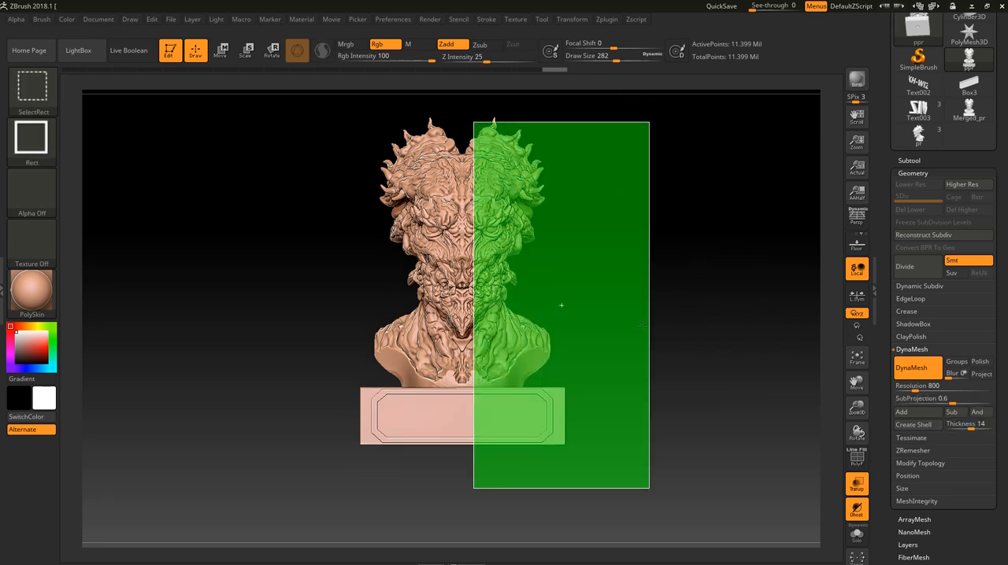
mouse_move(666, 312)
left_mouse_down()
mouse_move(660, 317)
mouse_move(723, 318)
left_mouse_up()
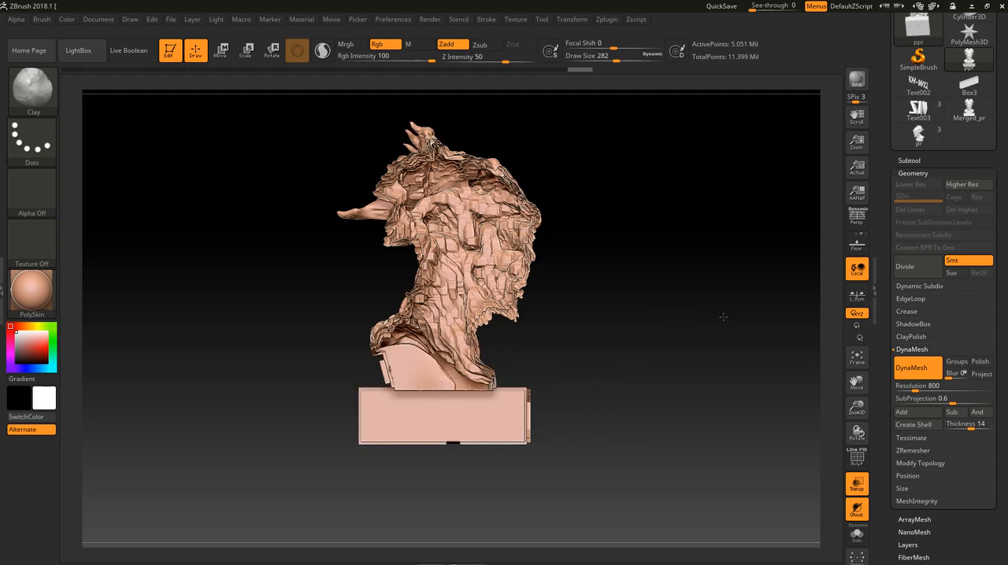
left_click(632, 277)
left_click_drag(632, 277, 631, 236, "alt")
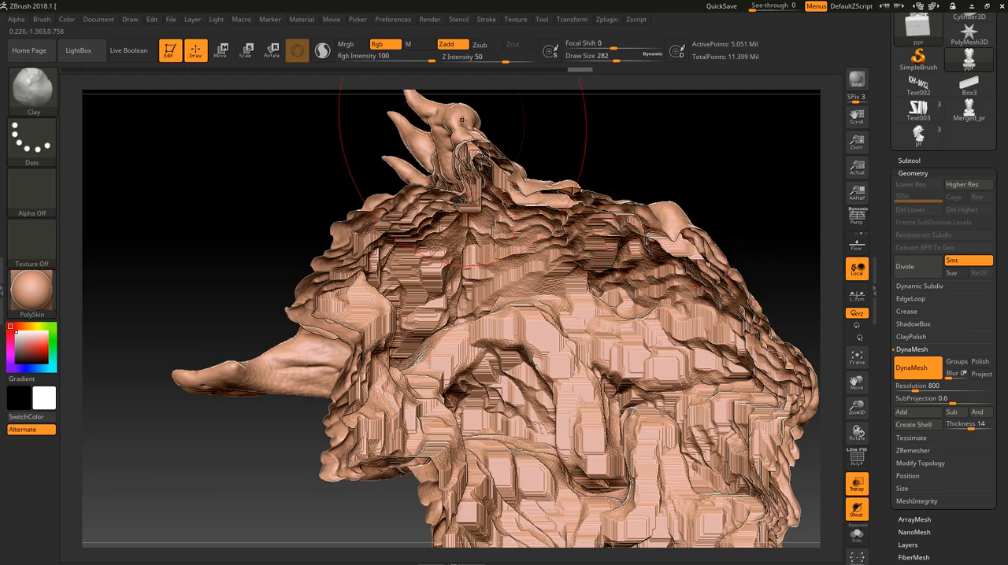
- Isolate the horn tips at the top of the crest and examine the wall thickness and interior up close
key("ctrl+shift")
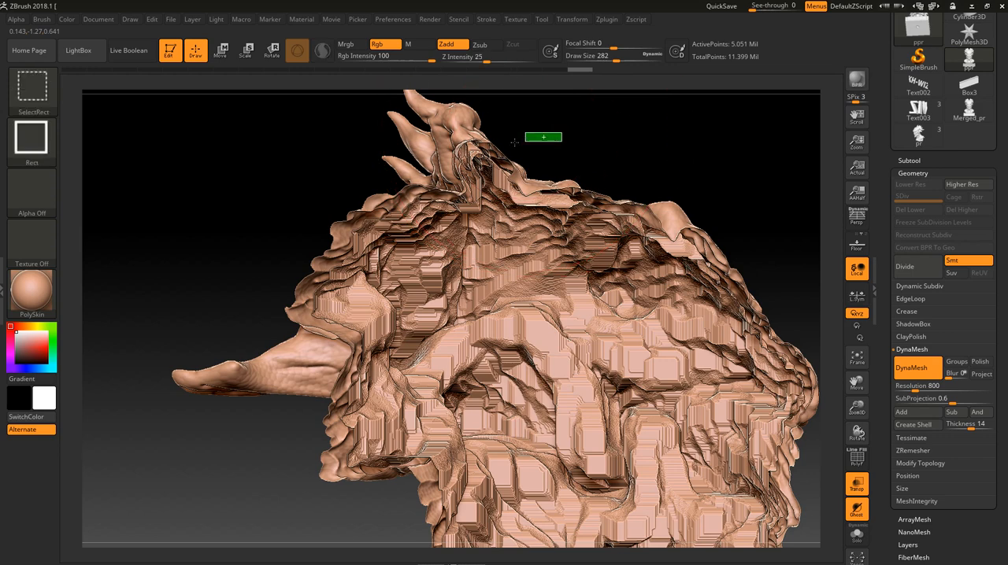
left_click_drag(513, 142, 306, 93, "ctrl+shift")
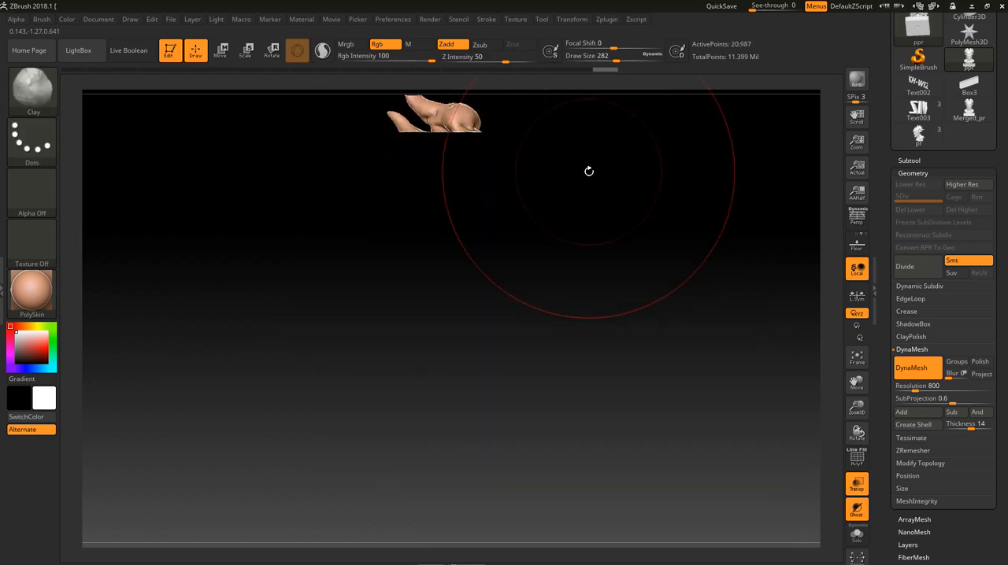
left_click_drag(589, 171, 585, 139)
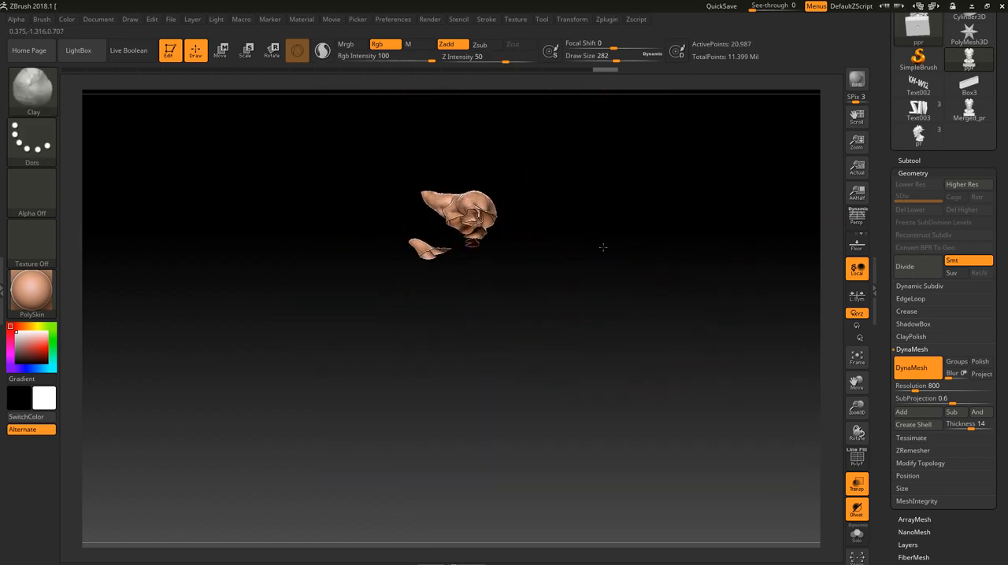
mouse_move(603, 247)
left_mouse_down()
mouse_move(570, 289)
mouse_move(620, 396)
mouse_move(595, 247)
left_mouse_up()
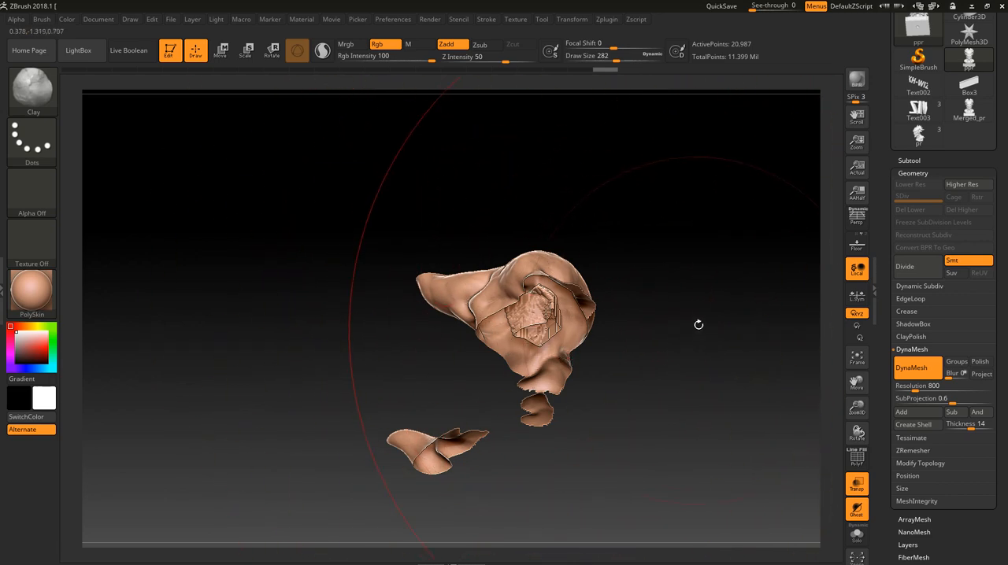
- Unhide the whole ppr model, frame it from the front and check its polygon count
key("ctrl+shift")
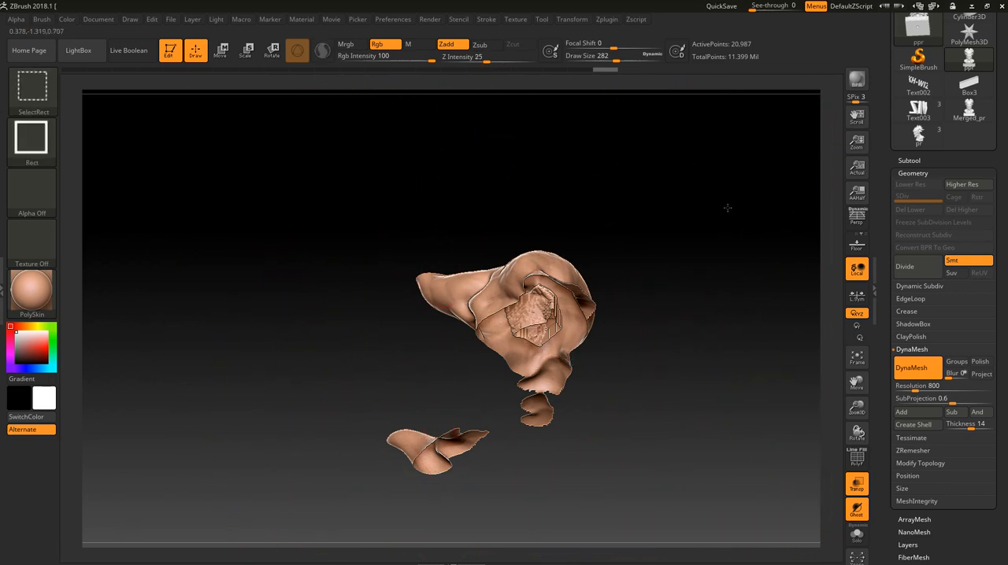
left_click(727, 208, "ctrl+shift")
key("f")
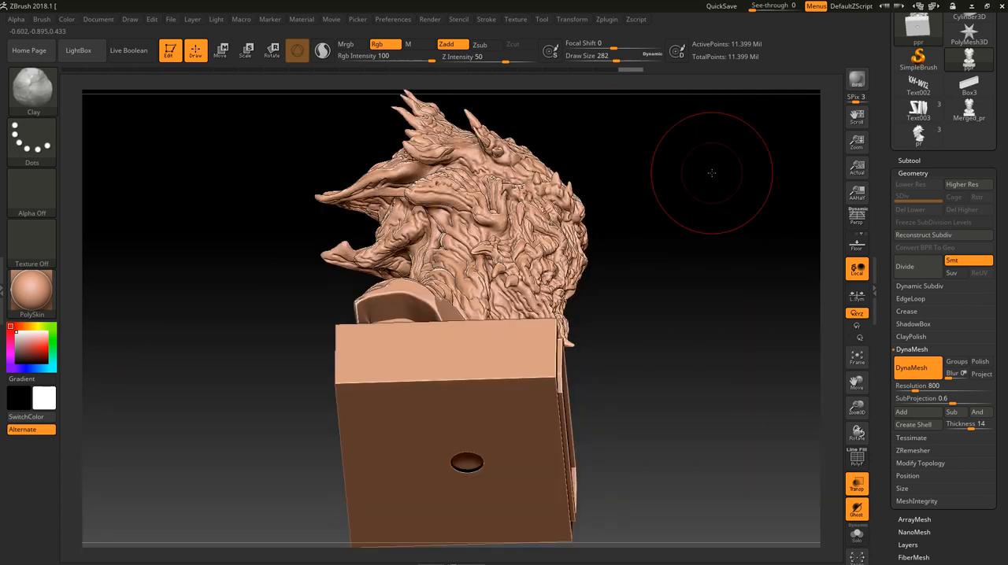
left_click_drag(714, 187, 721, 360)
left_click_drag(720, 298, 774, 333)
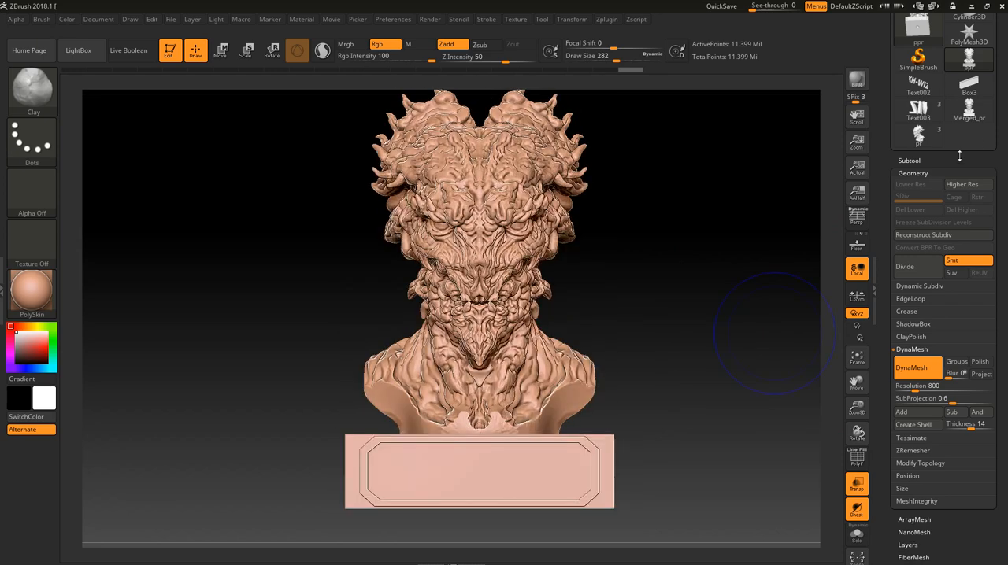
scroll(959, 155, "up", 3)
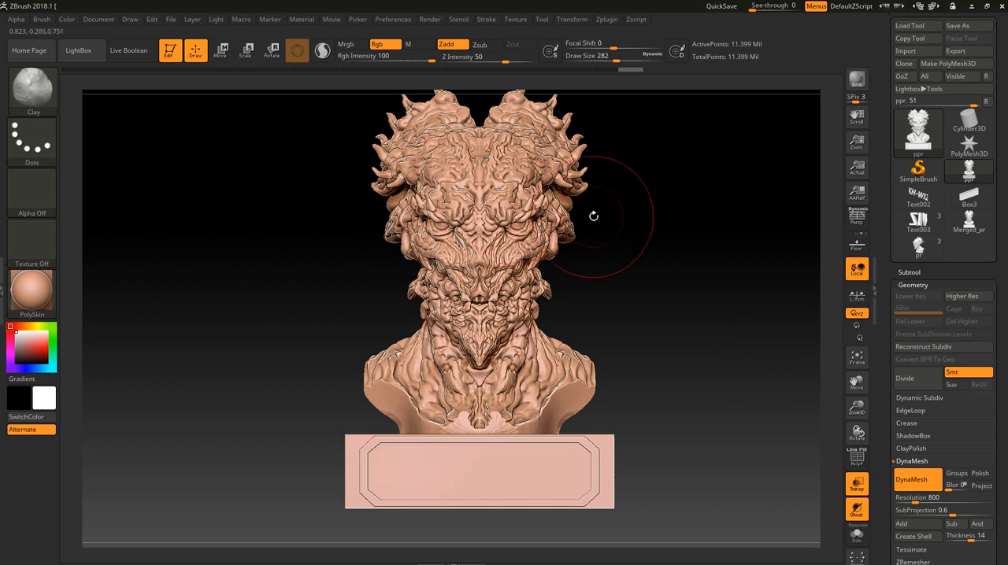
left_click_drag(593, 216, 634, 264, "alt")
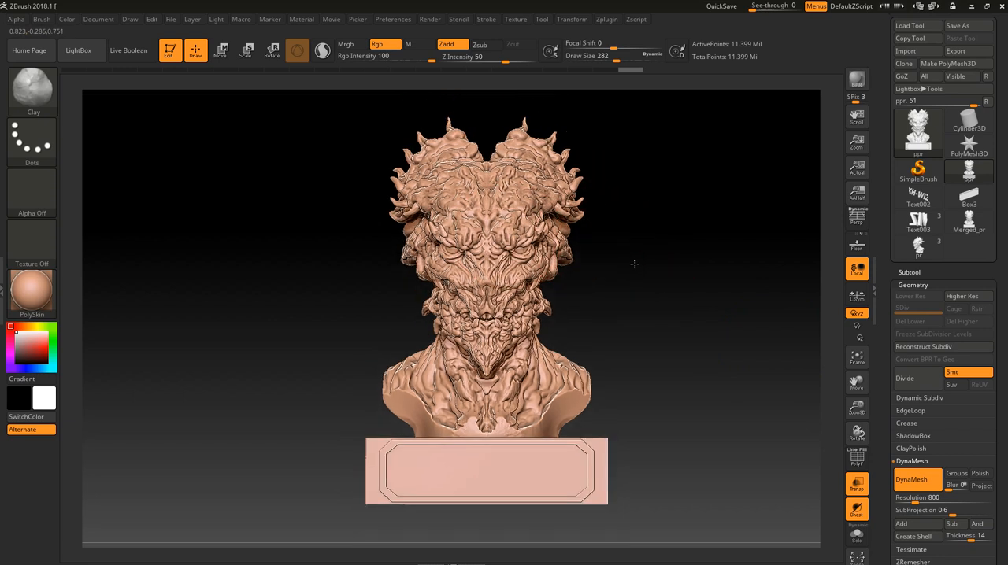
mouse_move(906, 138)
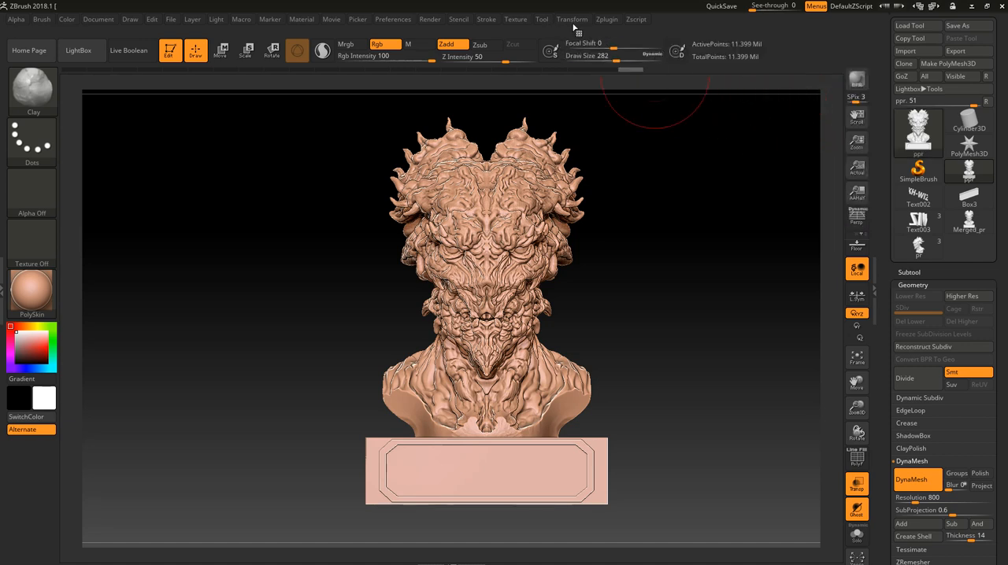
- Pre-process the current ppr model in Decimation Master
left_click(605, 21)
left_click(605, 22)
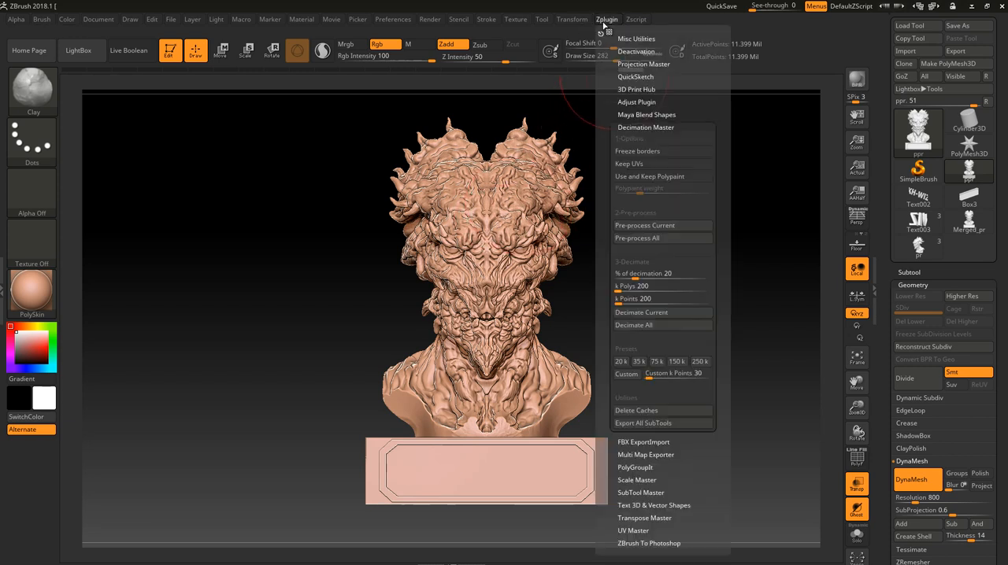
left_click(656, 227)
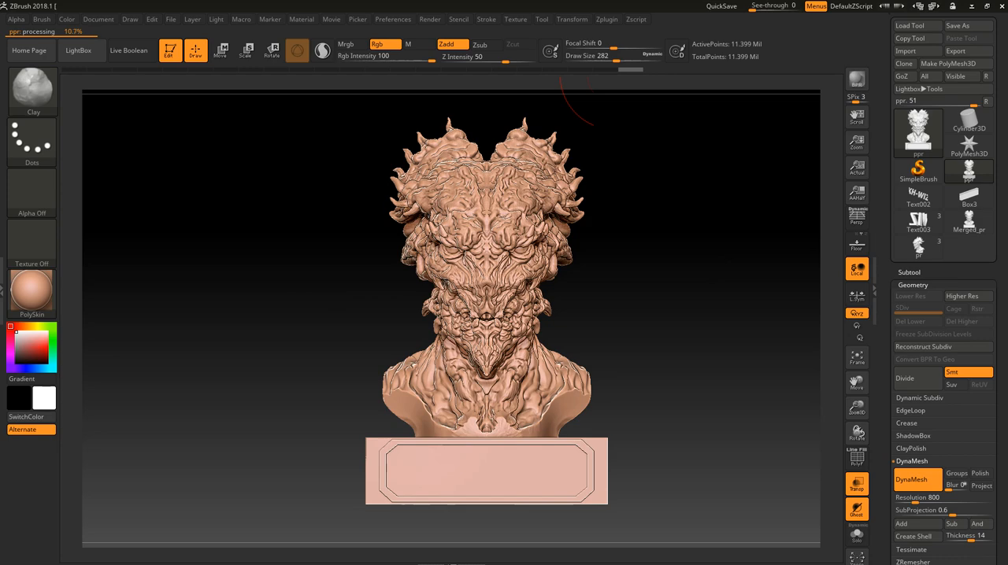
left_click_drag(685, 315, 614, 315)
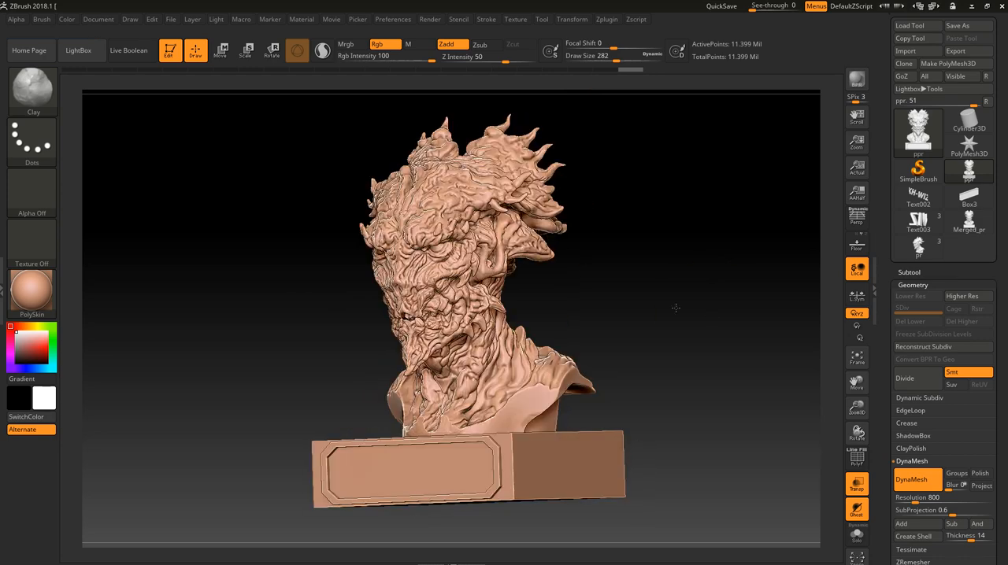
mouse_move(675, 308)
left_mouse_down()
mouse_move(695, 308)
mouse_move(701, 273)
mouse_move(681, 329)
mouse_move(686, 282)
mouse_move(691, 309)
left_mouse_up()
- Decimate the current model with the decimation percentage at 20
mouse_move(907, 138)
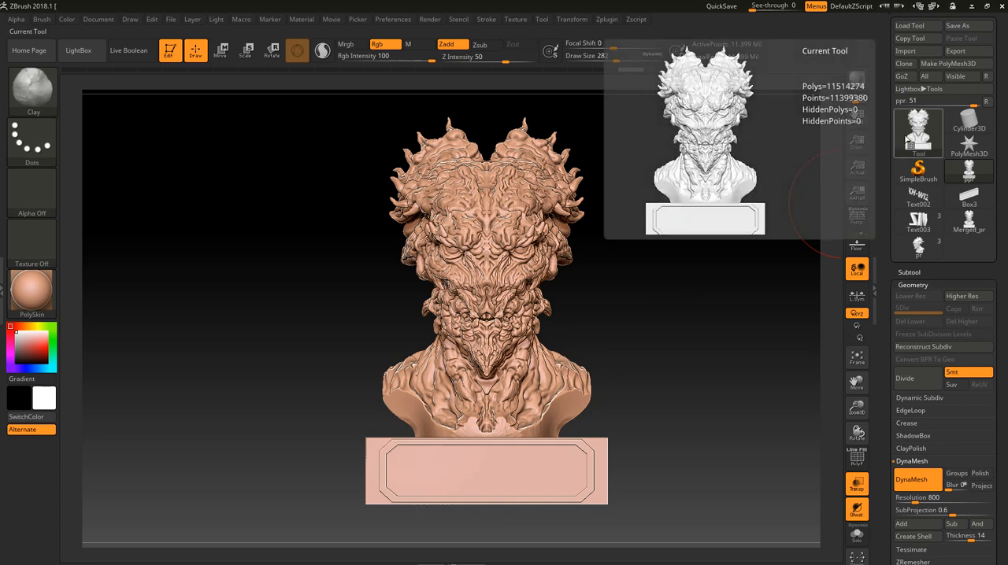
left_click(612, 22)
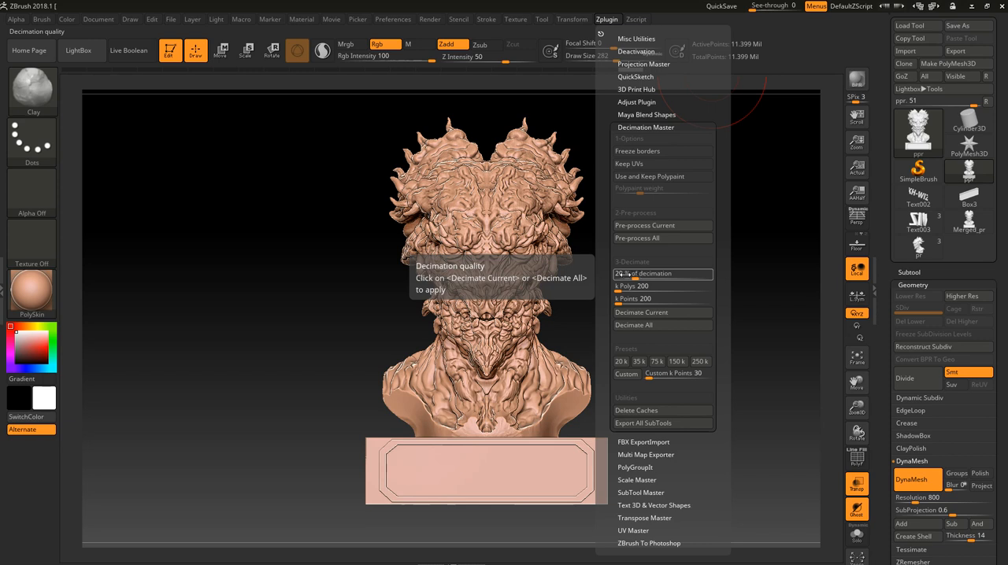
left_click(638, 313)
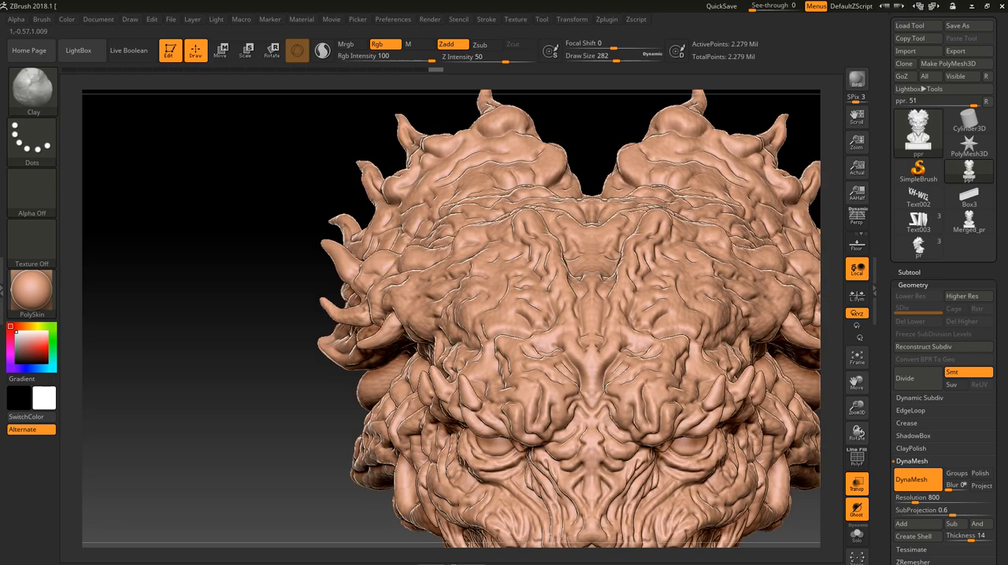
- Examine the decimated head's wireframe, polygon count and surface detail from the front and side
key("shift")
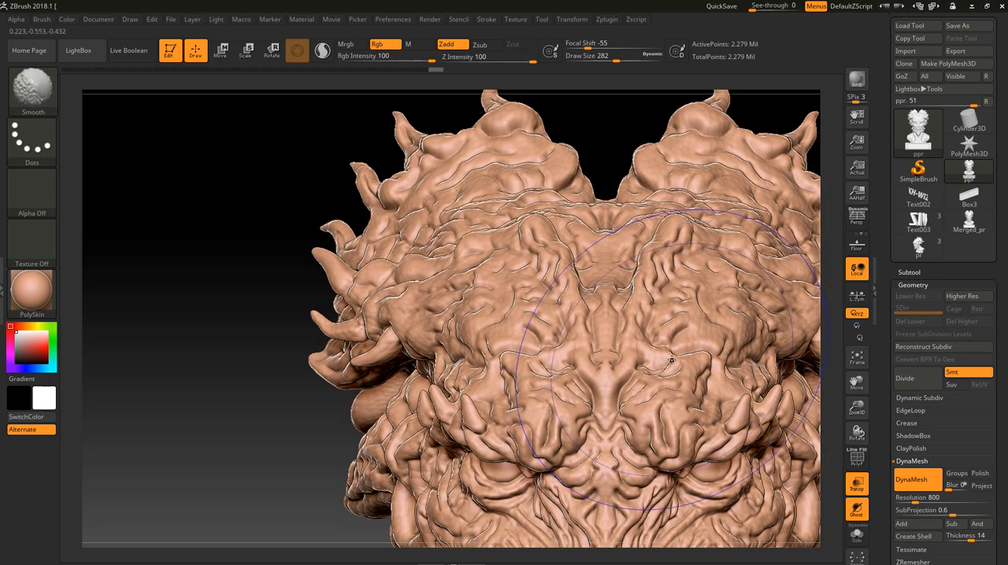
key("shift+f")
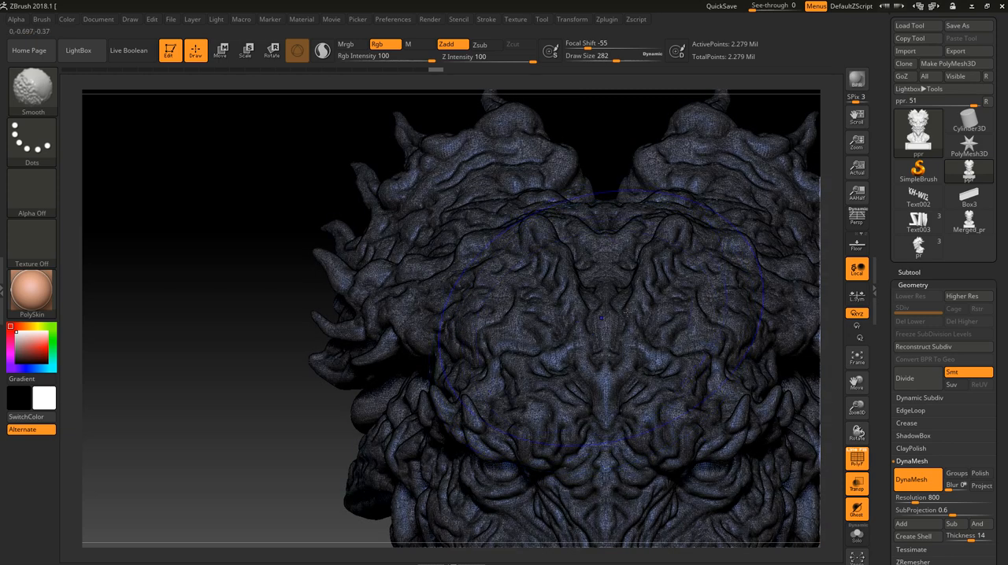
key("shift+f")
mouse_move(914, 130)
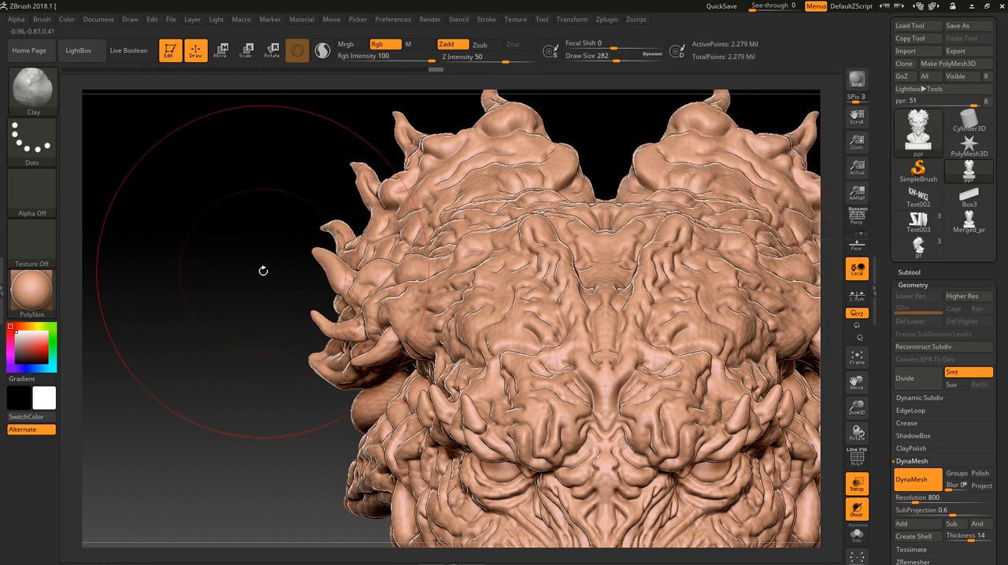
left_click_drag(263, 271, 145, 256, "shift")
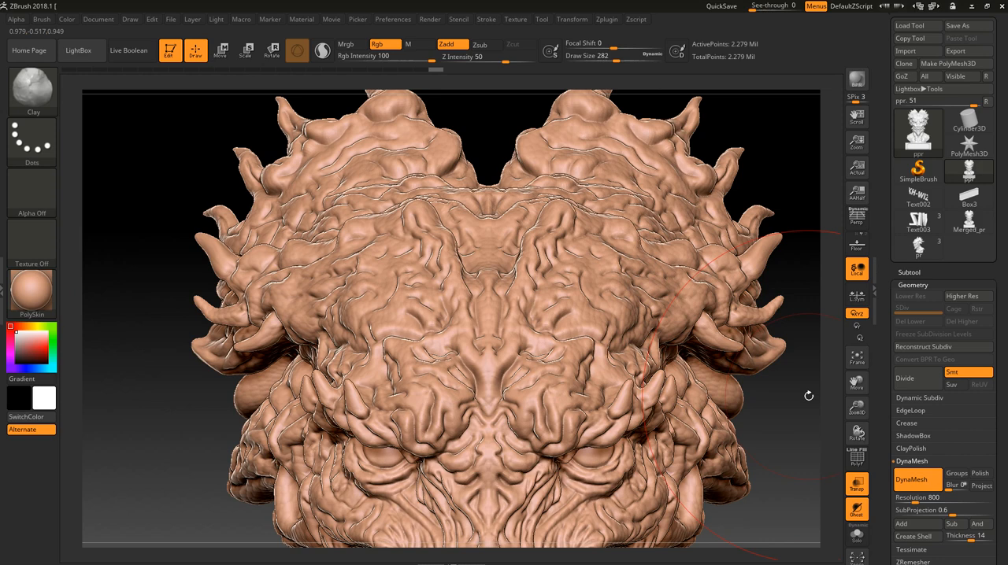
left_click_drag(794, 404, 731, 394, "alt")
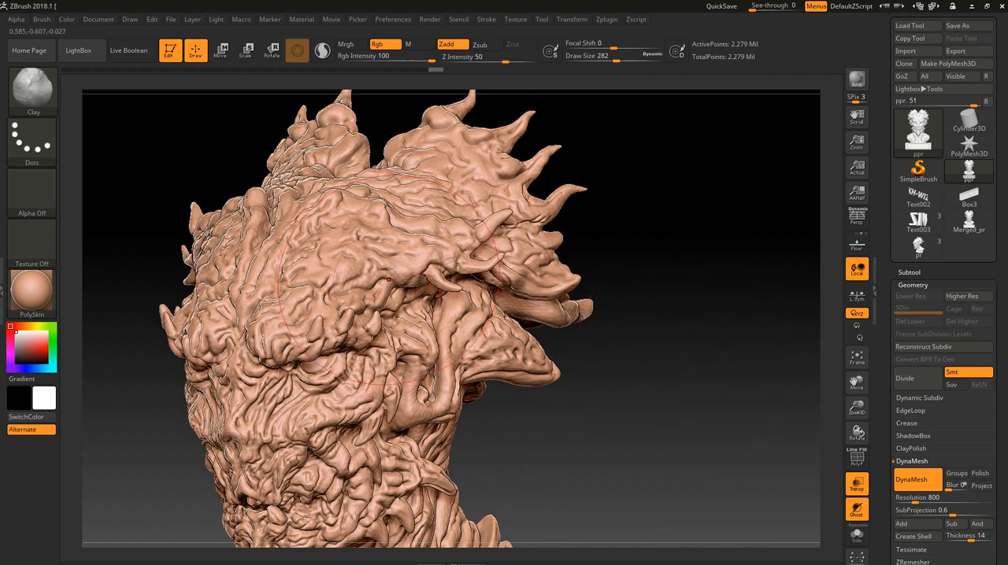
left_click_drag(670, 286, 648, 175)
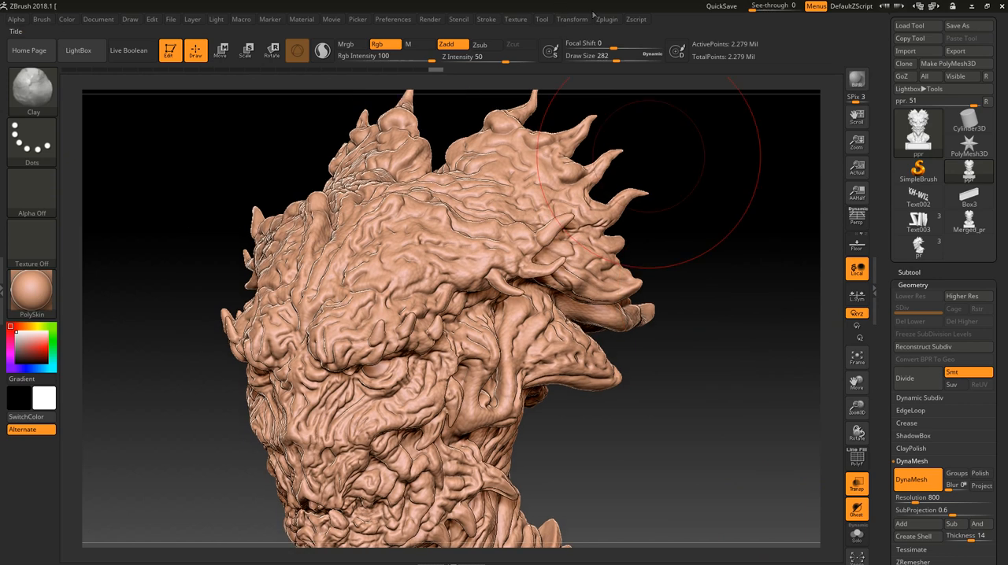
- Set the decimation percentage to 15 and decimate the current model again
left_click(611, 19)
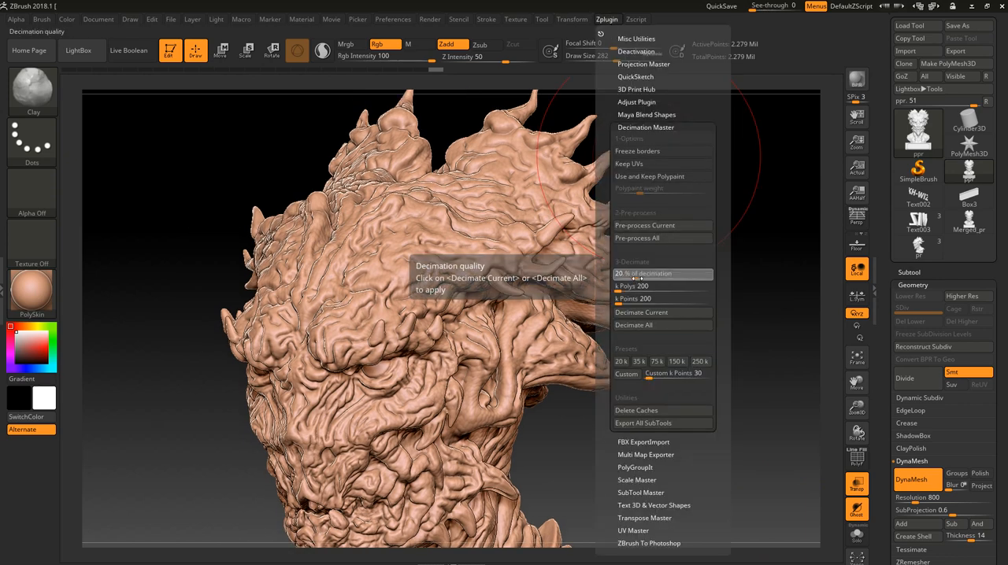
left_click_drag(636, 278, 635, 278)
type("15")
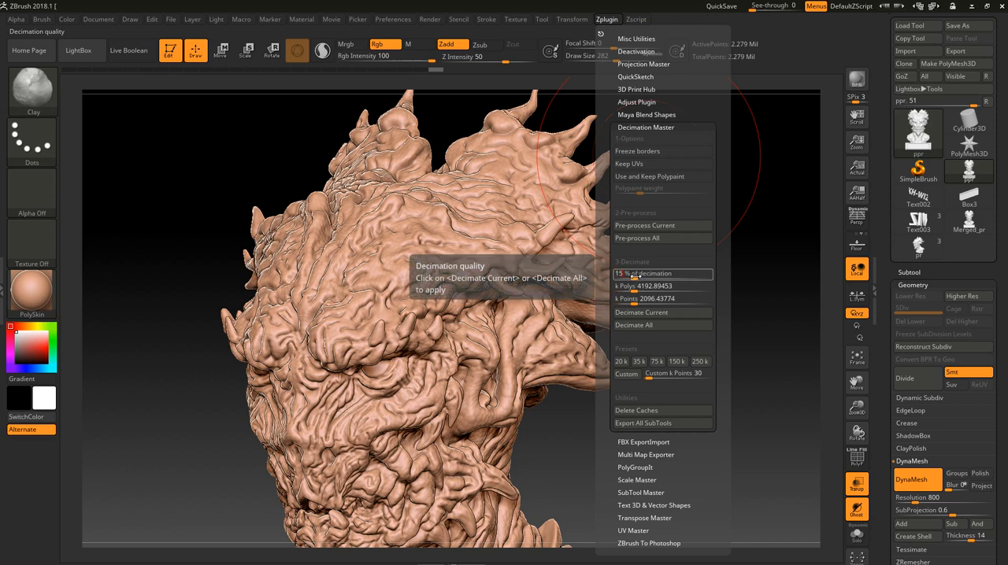
key("Return")
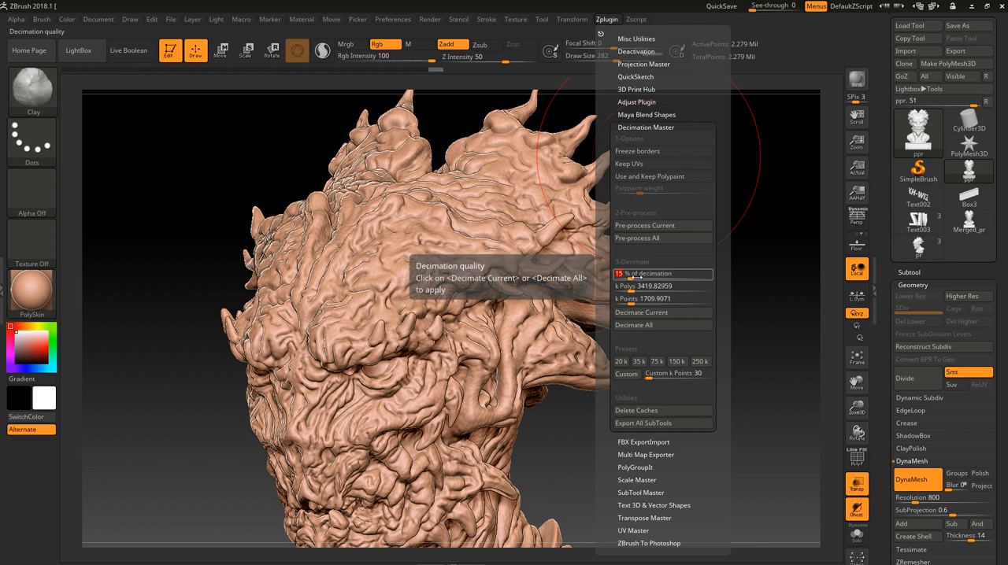
left_click(655, 315)
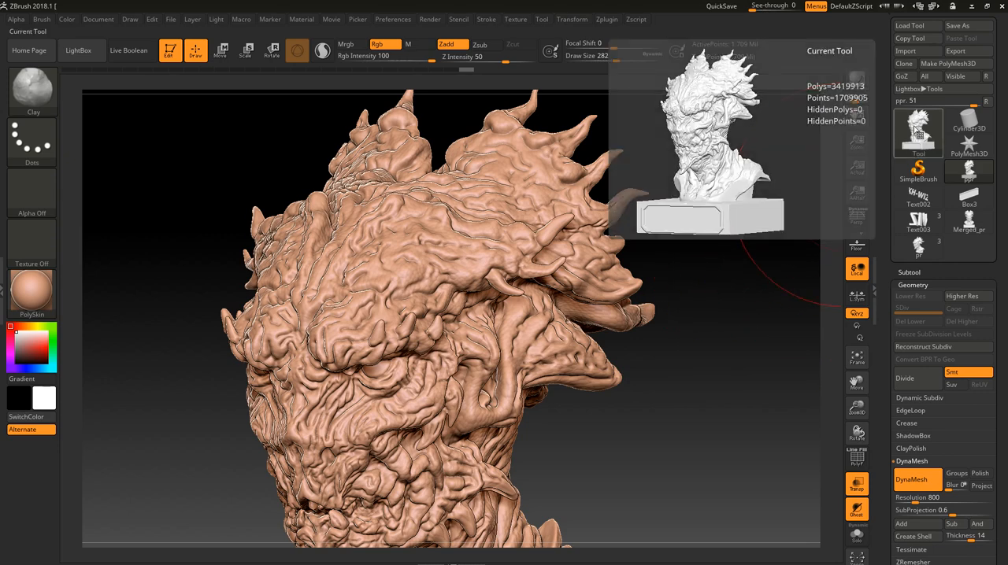
- Set the decimation percentage to 10 and decimate the current ppr model
left_click(606, 19)
left_click(668, 278)
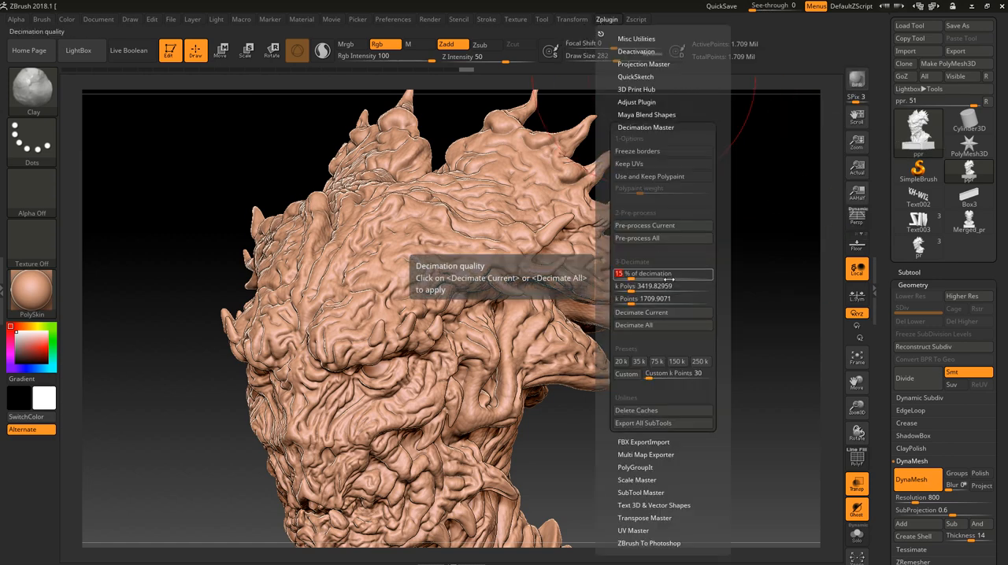
type("10")
key("Return")
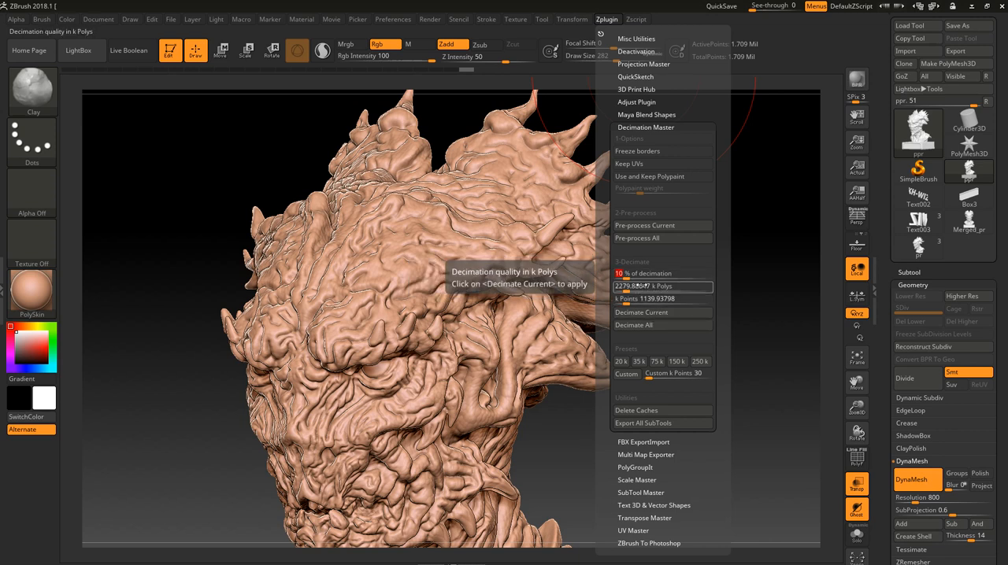
left_click(644, 316)
left_click(644, 316)
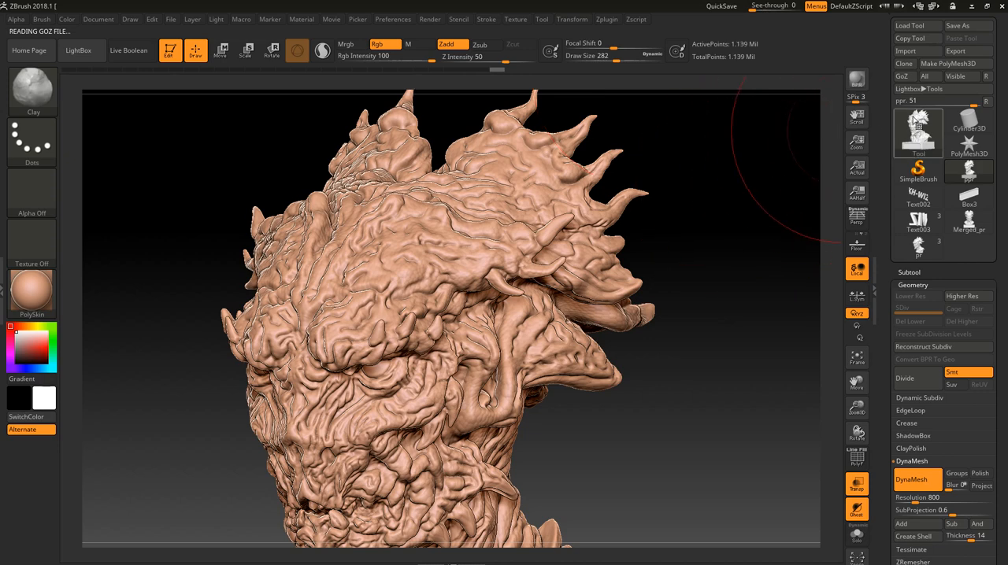
- Check the reduced model's polygon count and inspect the bust's surface detail from several angles and close up
mouse_move(925, 124)
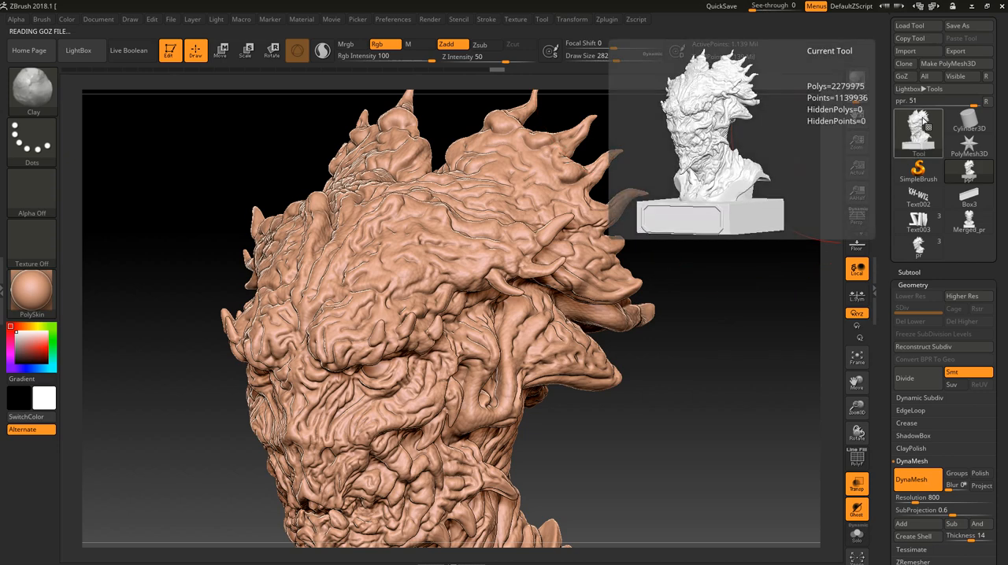
left_click_drag(644, 418, 732, 419)
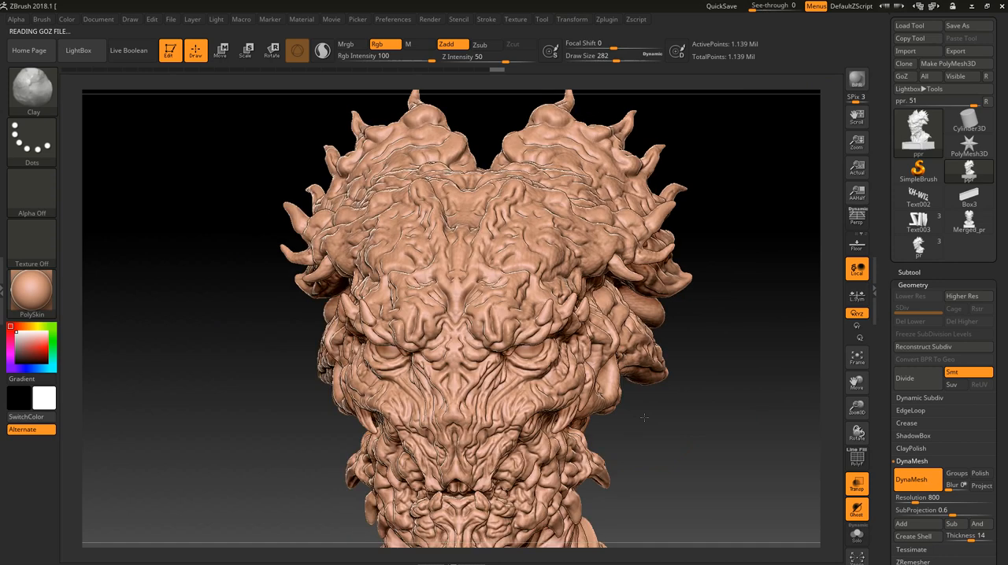
left_click_drag(661, 413, 673, 382)
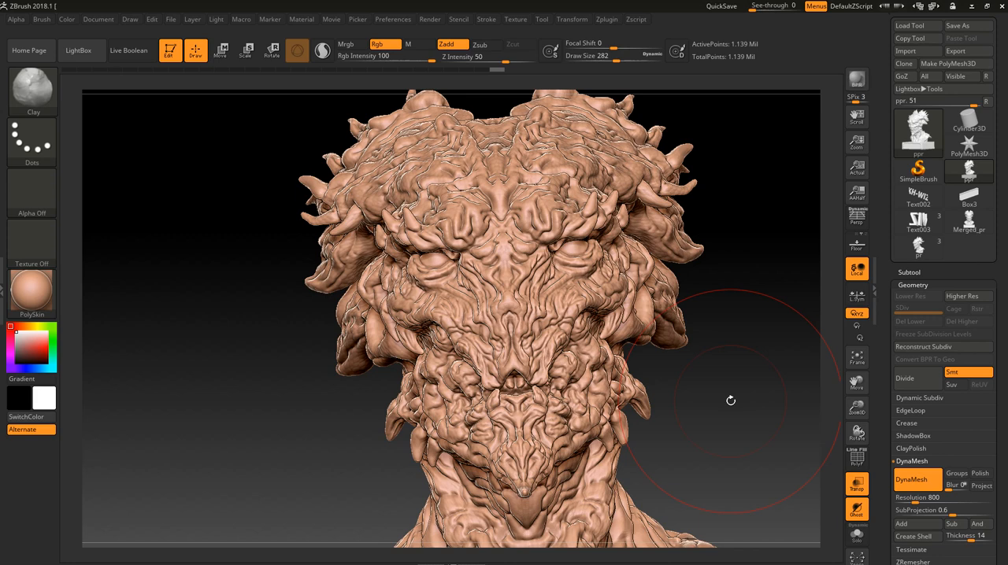
mouse_move(730, 401)
left_mouse_down()
mouse_move(646, 326)
mouse_move(851, 315)
mouse_move(800, 285)
mouse_move(825, 439)
left_mouse_up()
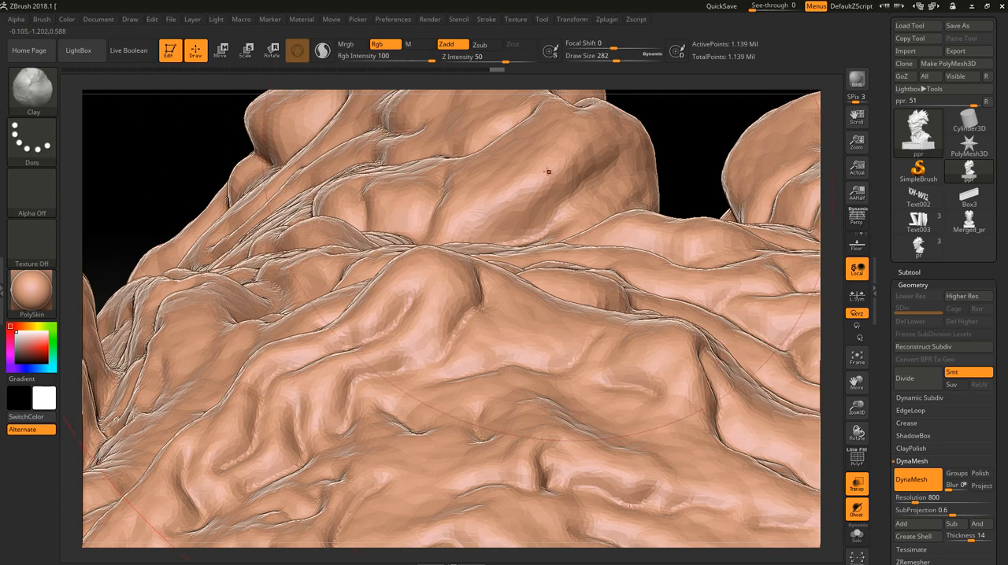
key("f")
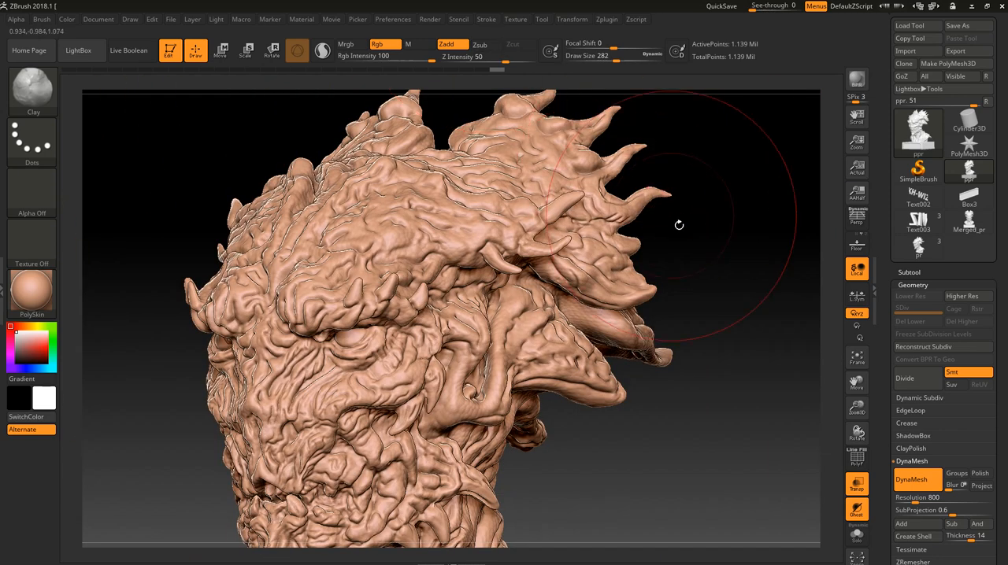
key("f")
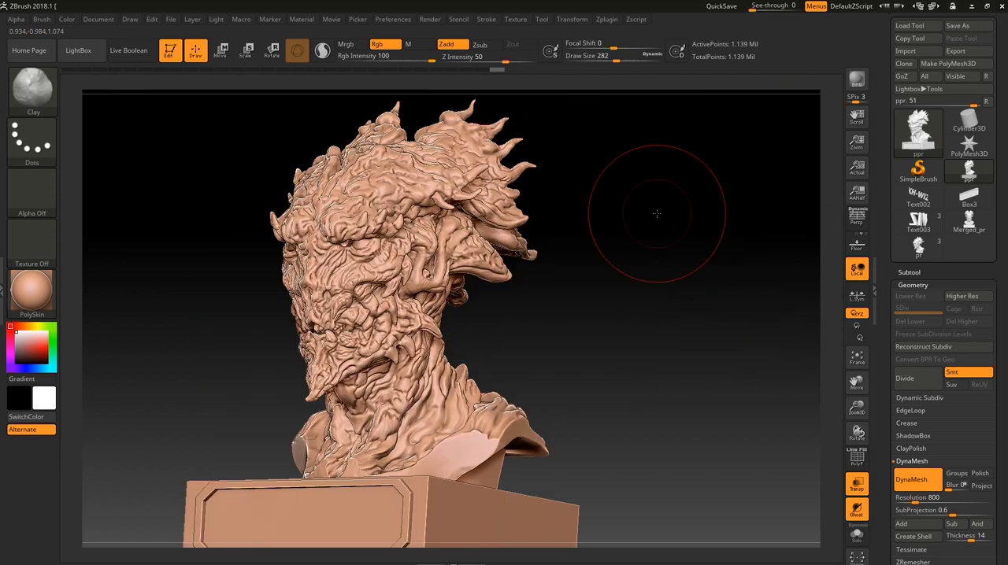
left_click_drag(657, 213, 690, 232)
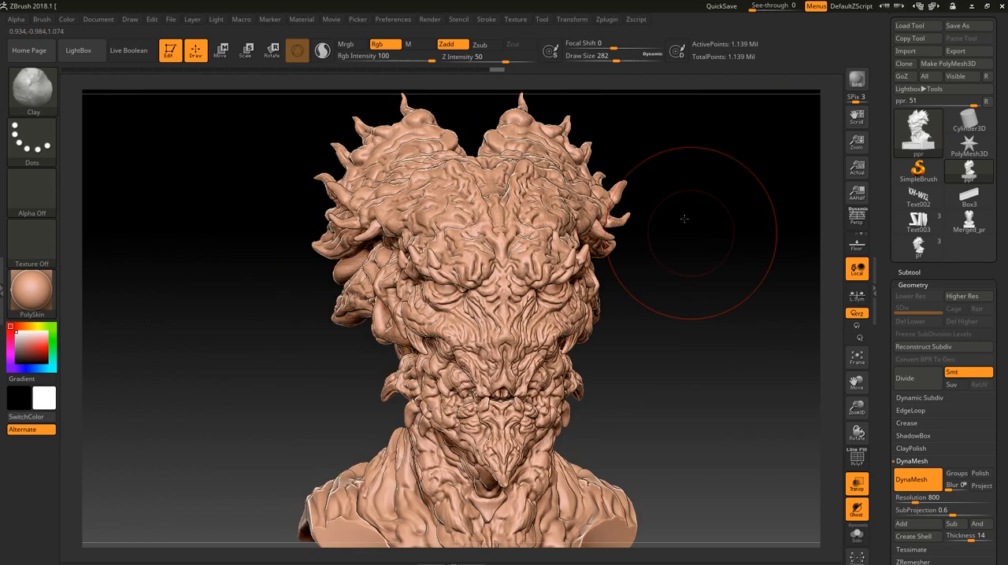
- Set the decimation percentage to 8 and decimate the current bust model
left_click(607, 21)
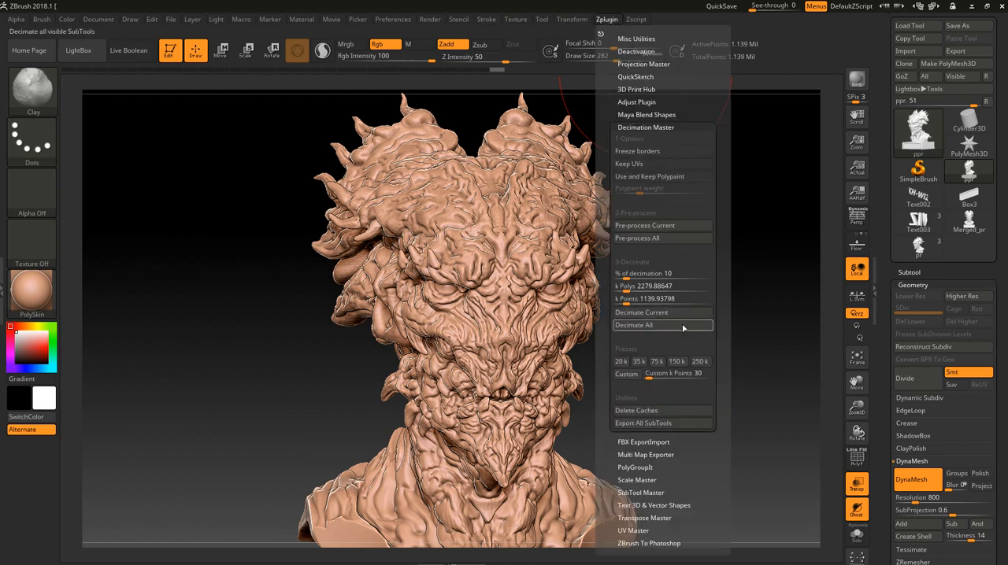
left_click(663, 275)
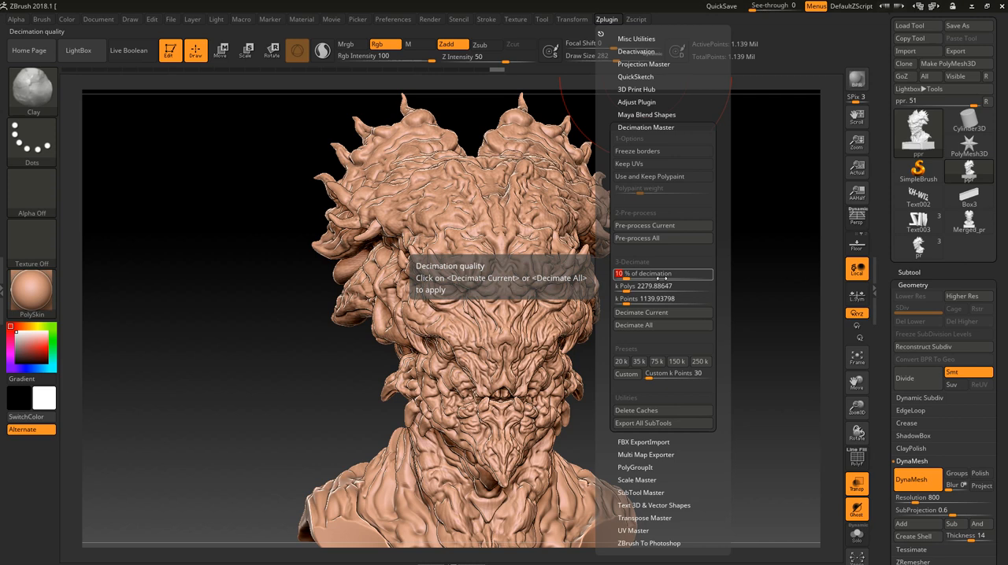
type("8")
key("Return")
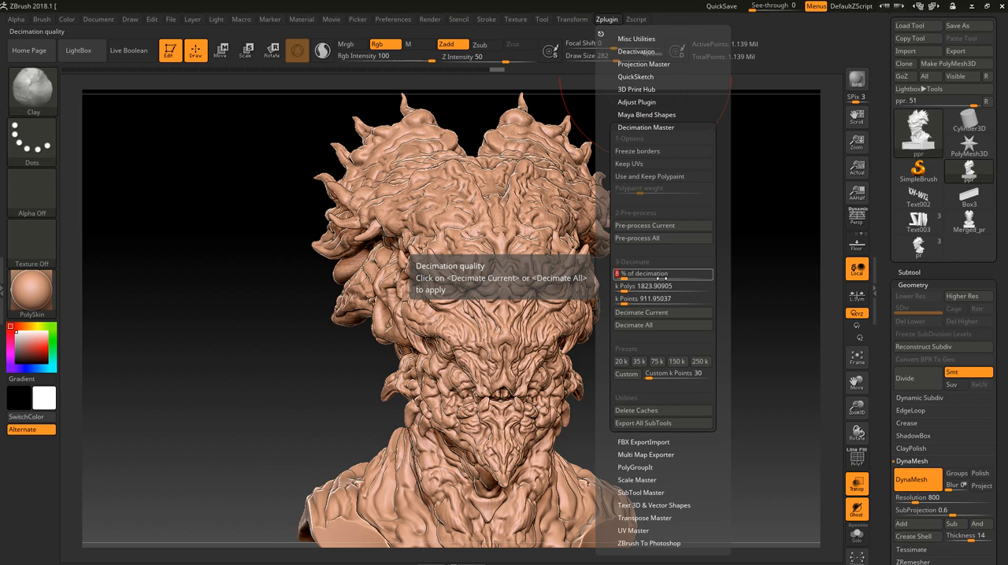
left_click(664, 319)
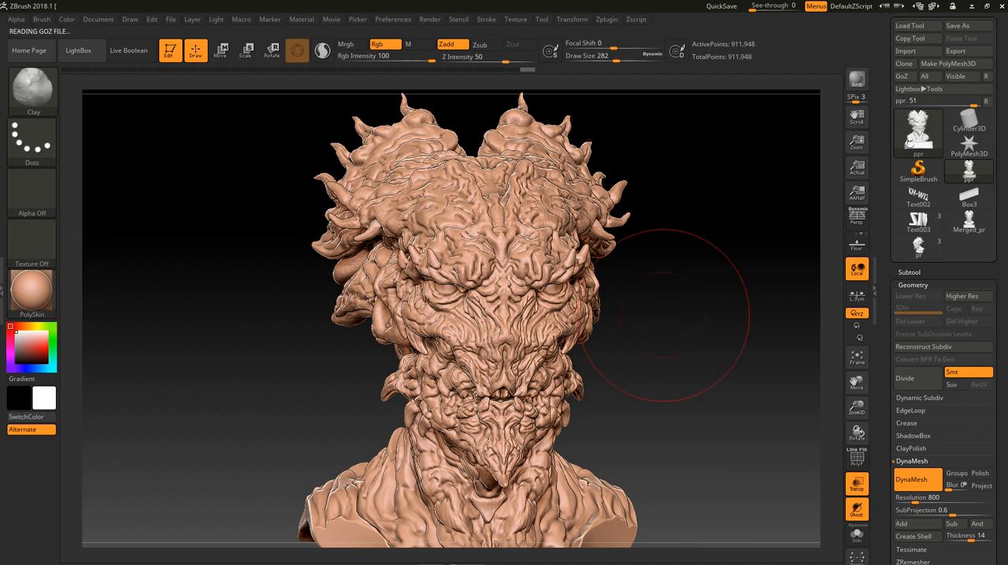
- Check the decimated bust's point count and inspect its surface detail at an angle and from the front
mouse_move(914, 139)
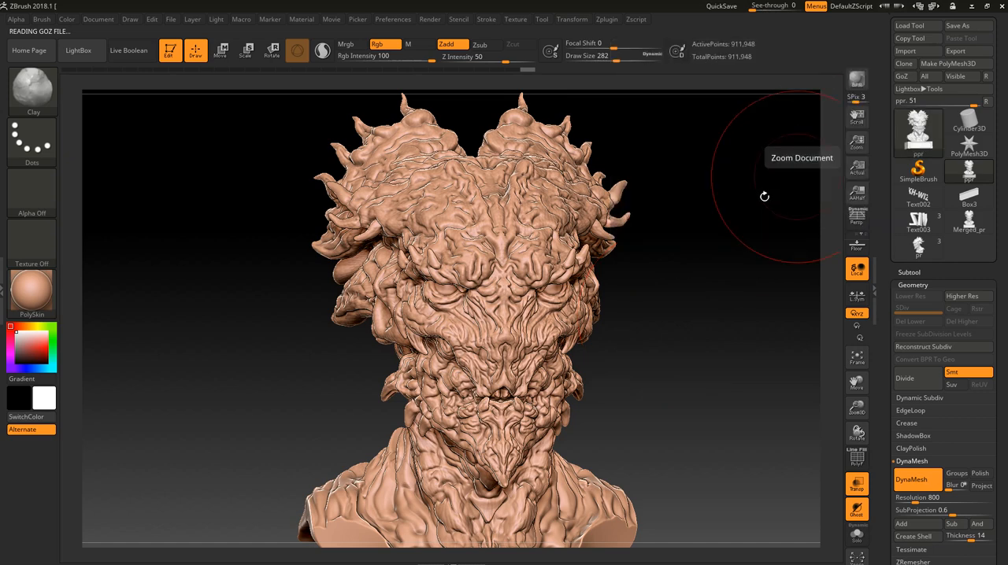
left_click_drag(702, 259, 666, 268)
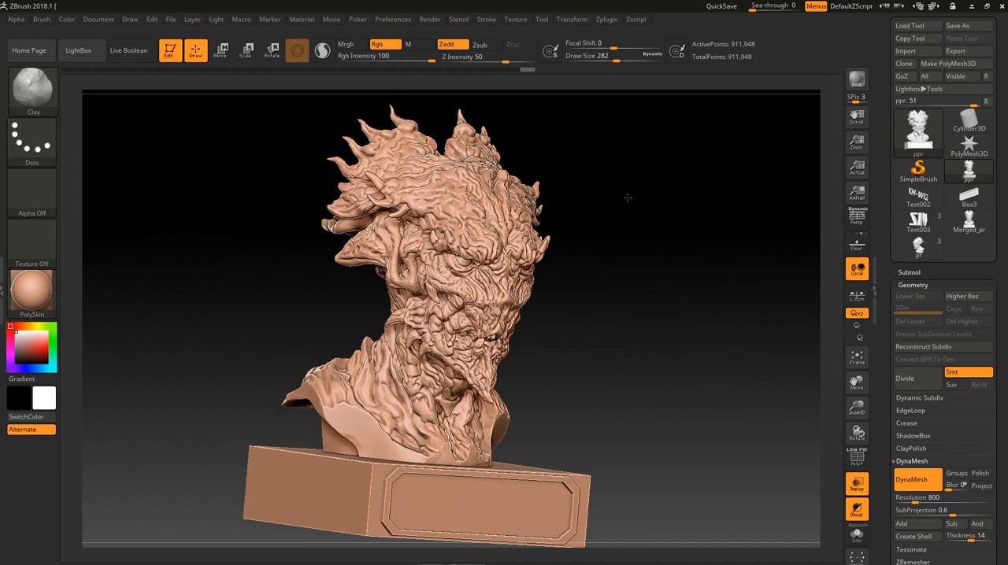
mouse_move(698, 287)
left_mouse_down()
mouse_move(667, 283)
mouse_move(688, 296)
left_mouse_up()
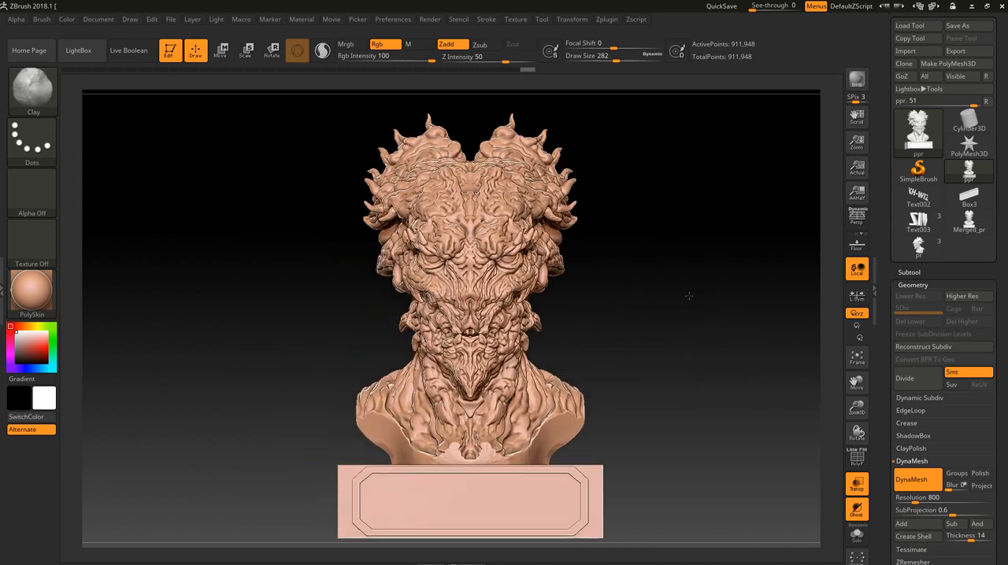
- Expand the 3D Print Hub plugin settings and go over its millimetre export size and STL export options
left_click(615, 22)
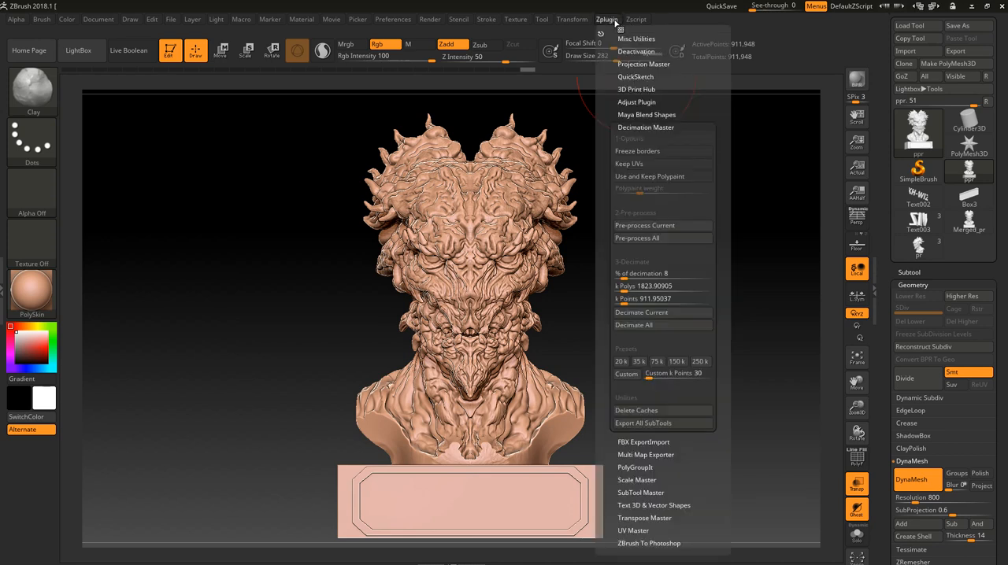
left_click(659, 90)
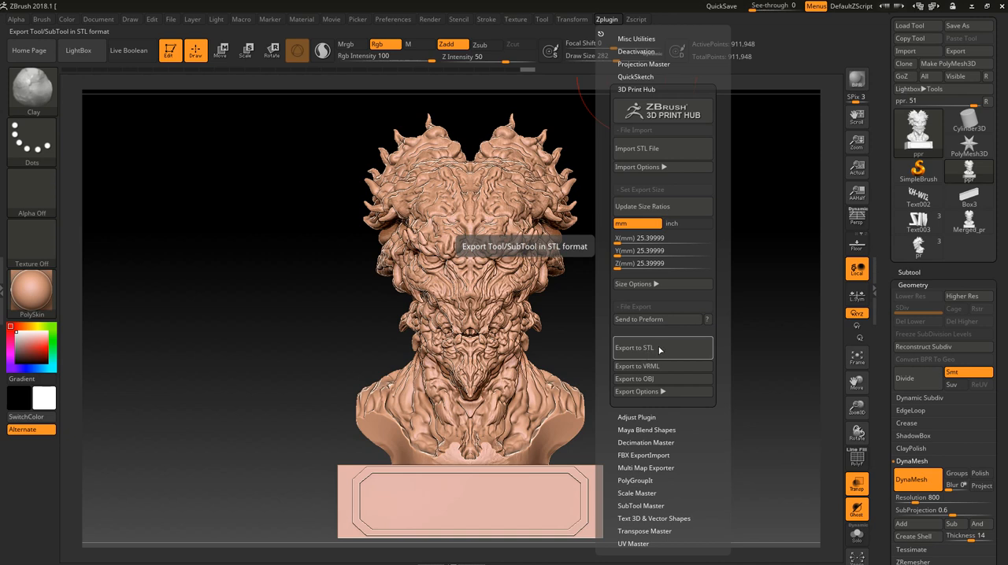
left_click(647, 237)
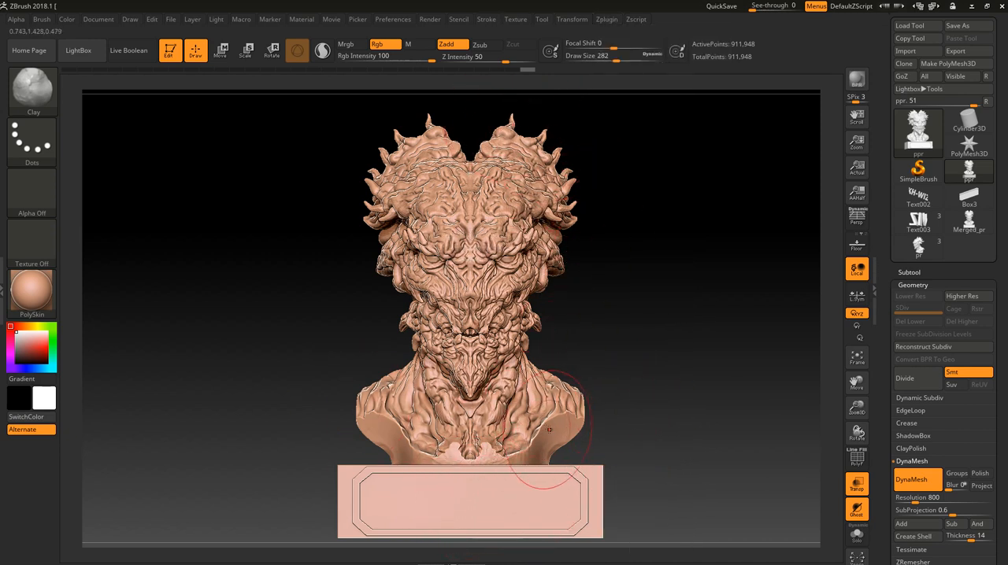
left_click(613, 22)
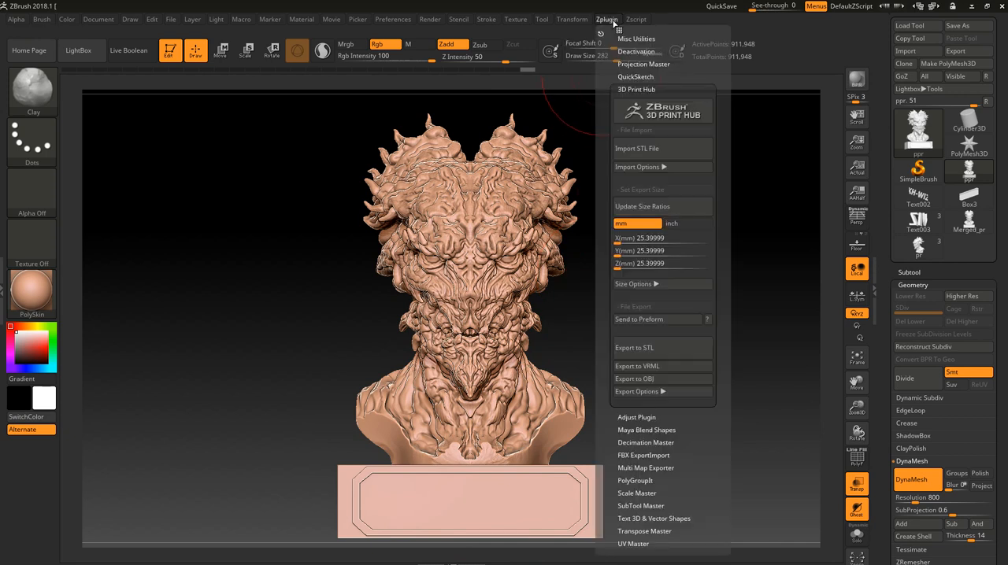
left_click(624, 263)
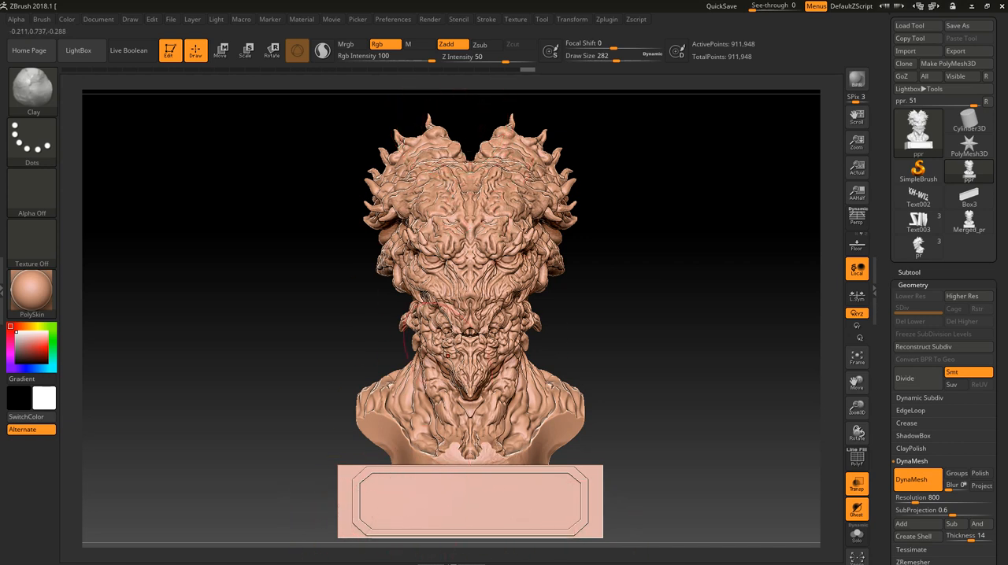
left_click(606, 19)
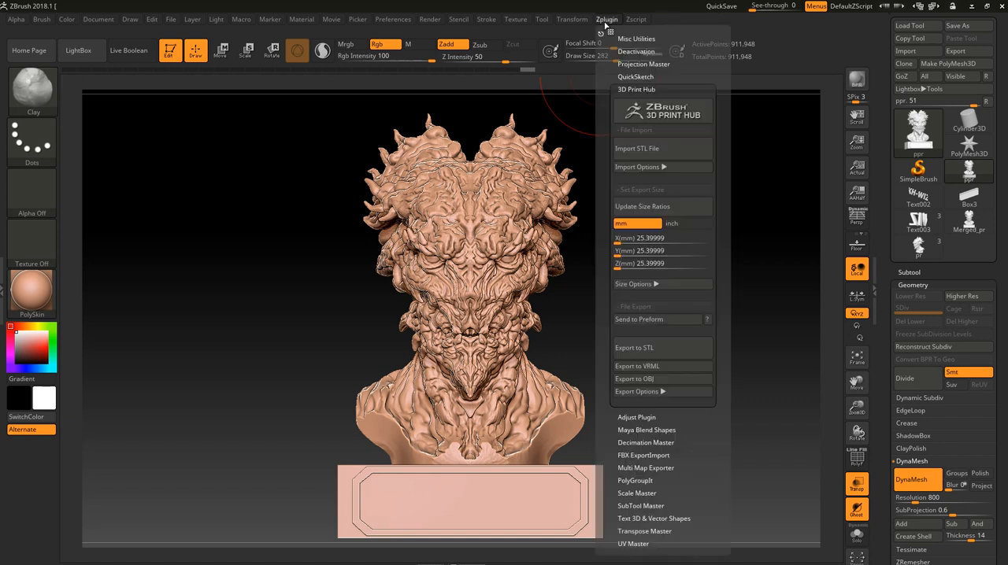
- Set the model's X export size to 8 mm in 3D Print Hub
left_click(634, 238)
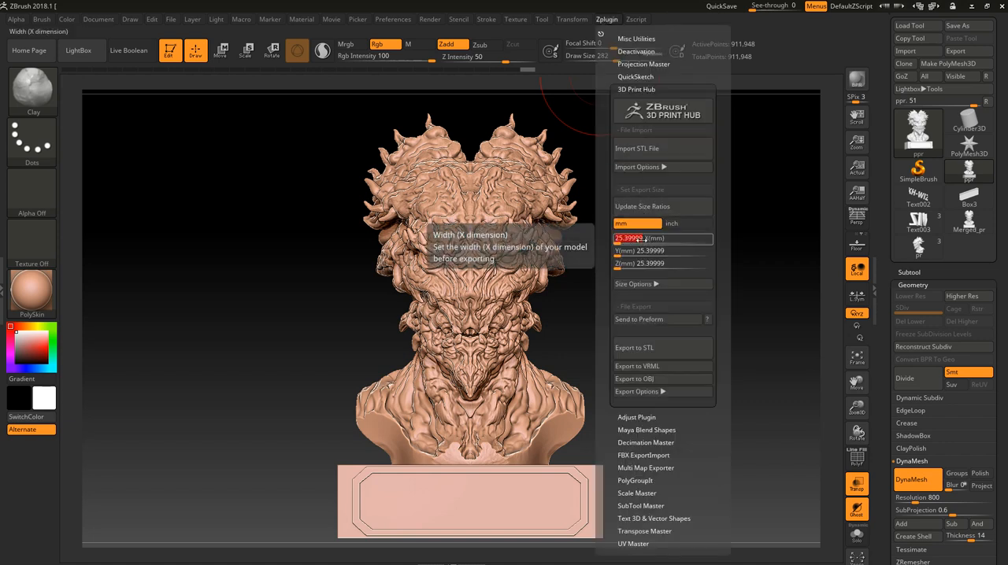
left_click_drag(643, 239, 610, 243)
type("8")
key("Return")
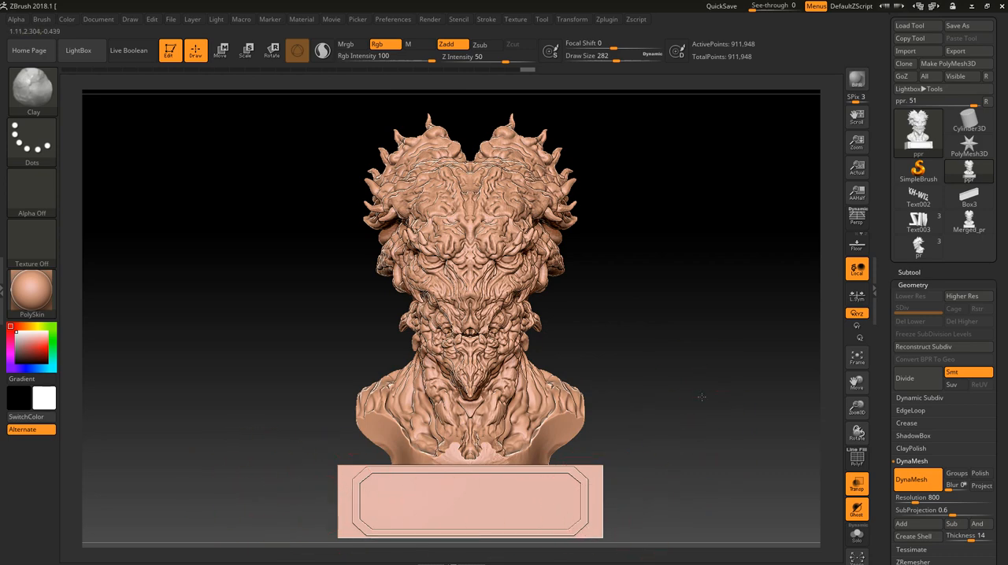
left_click_drag(701, 397, 570, 396)
left_click_drag(601, 341, 598, 385, "alt")
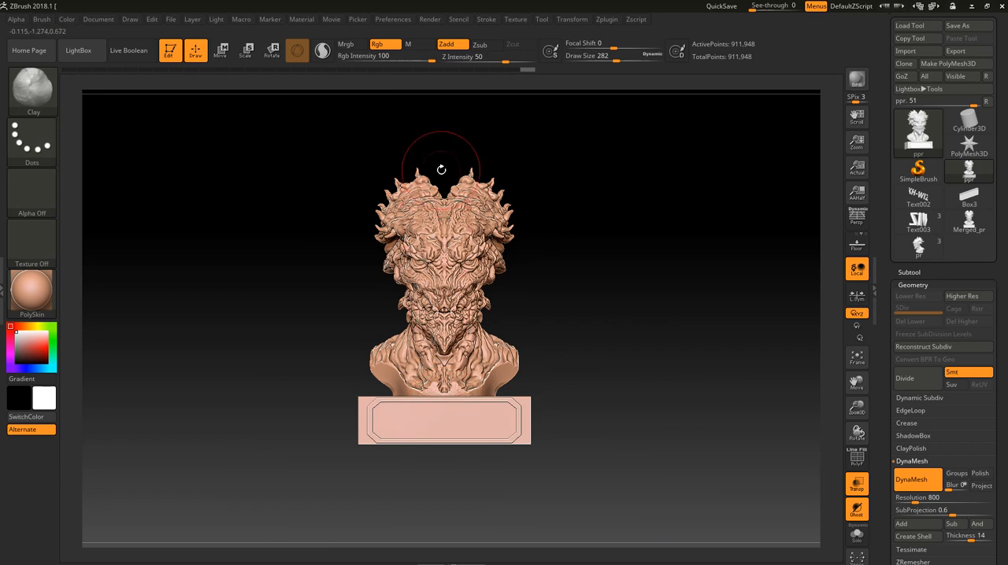
- Set the model's X export size to 80 mm in 3D Print Hub, with Y and Z following
left_click(573, 20)
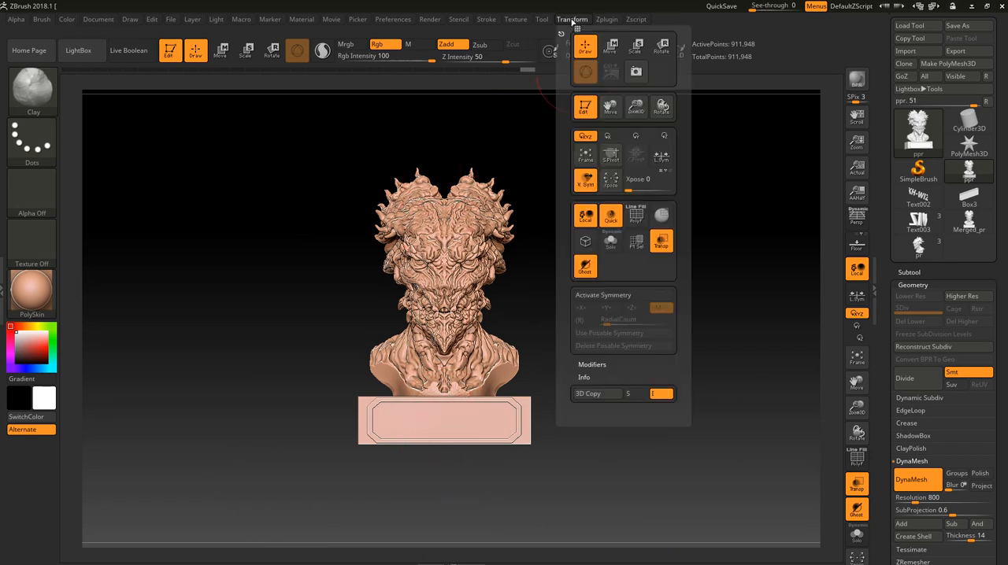
left_click(607, 18)
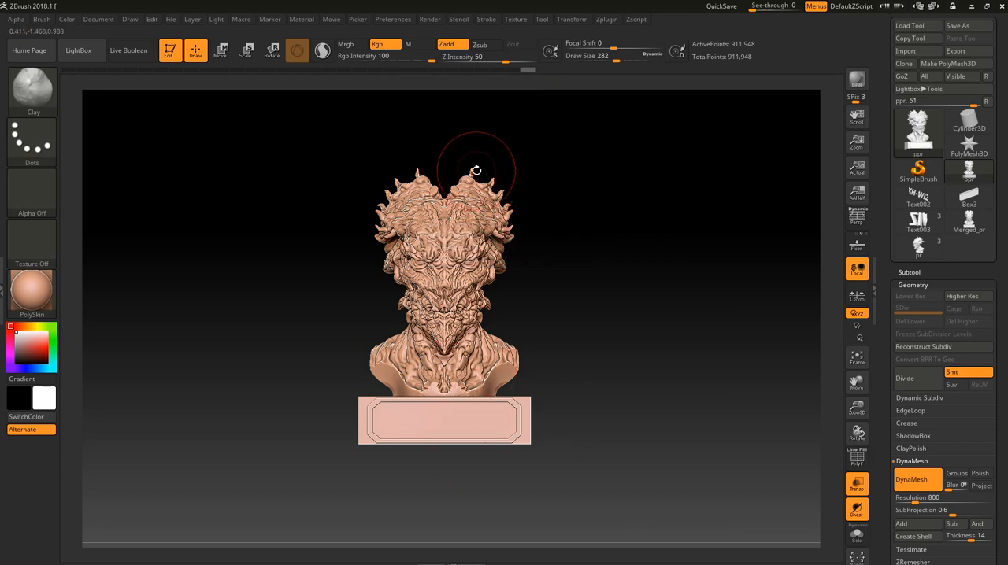
left_click(606, 18)
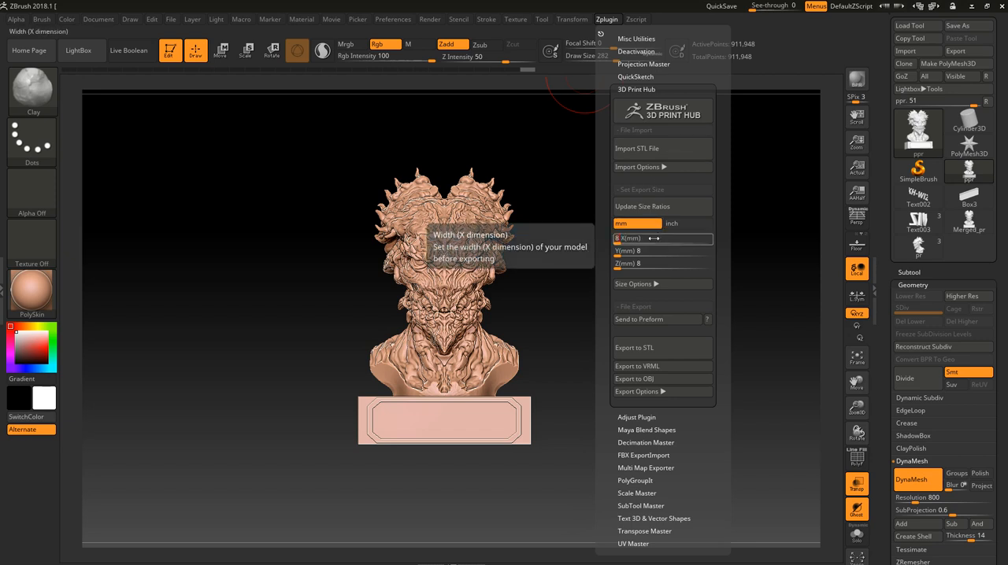
type("0")
key("Return")
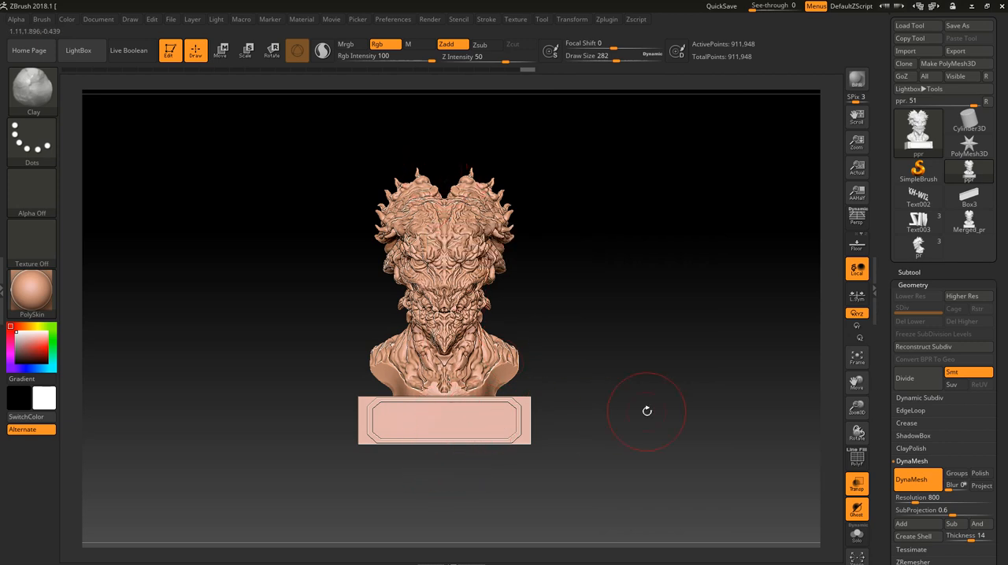
- Examine the bust and its base from the side and from the front
left_click_drag(648, 409, 607, 428)
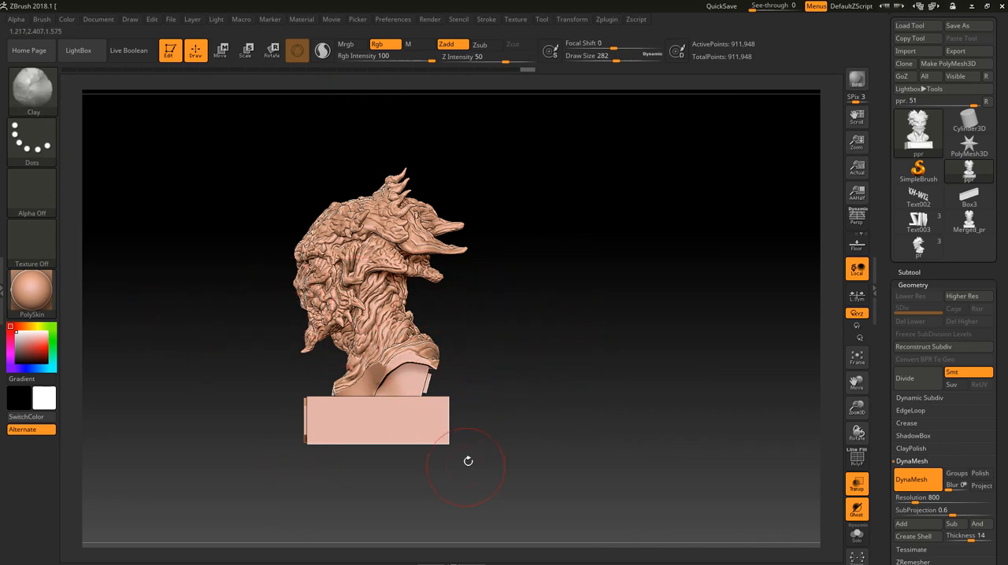
left_click_drag(467, 462, 477, 232, "shift")
left_click_drag(521, 256, 545, 293, "alt")
left_click_drag(570, 369, 617, 344)
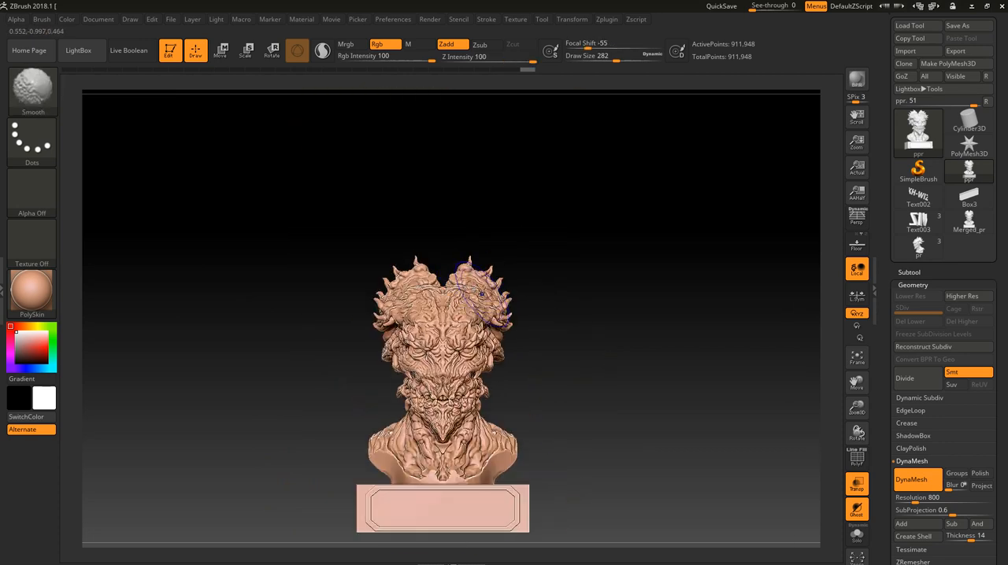
left_click_drag(596, 428, 604, 349, "alt")
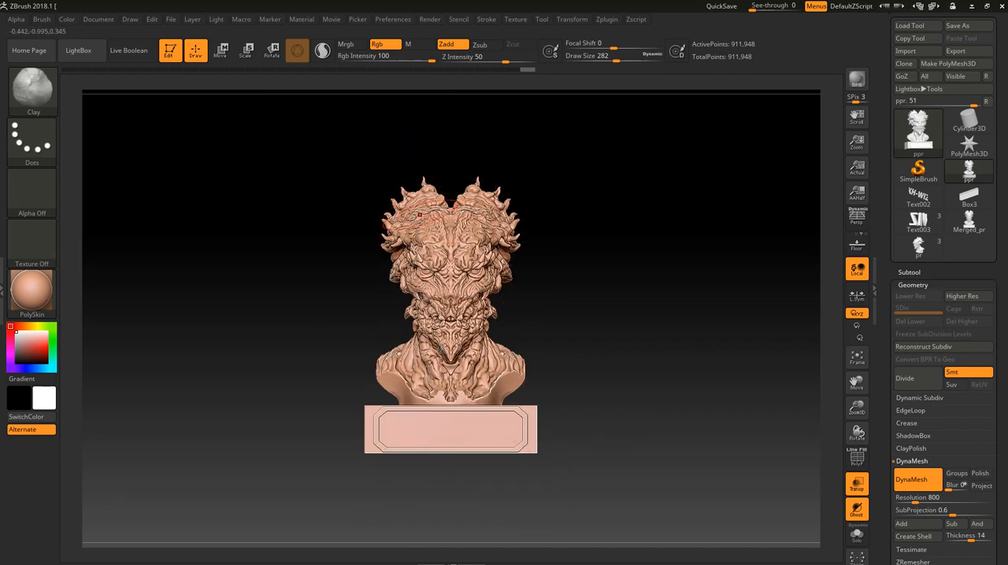
- Export the bust from 3D Print Hub as an STL file named ppr on the desktop
left_click(609, 21)
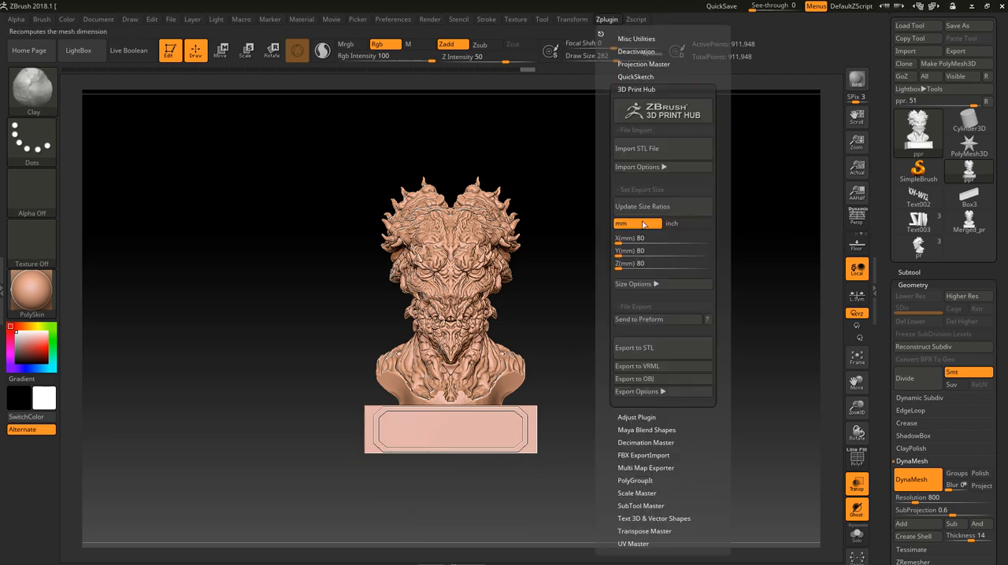
left_click(647, 355)
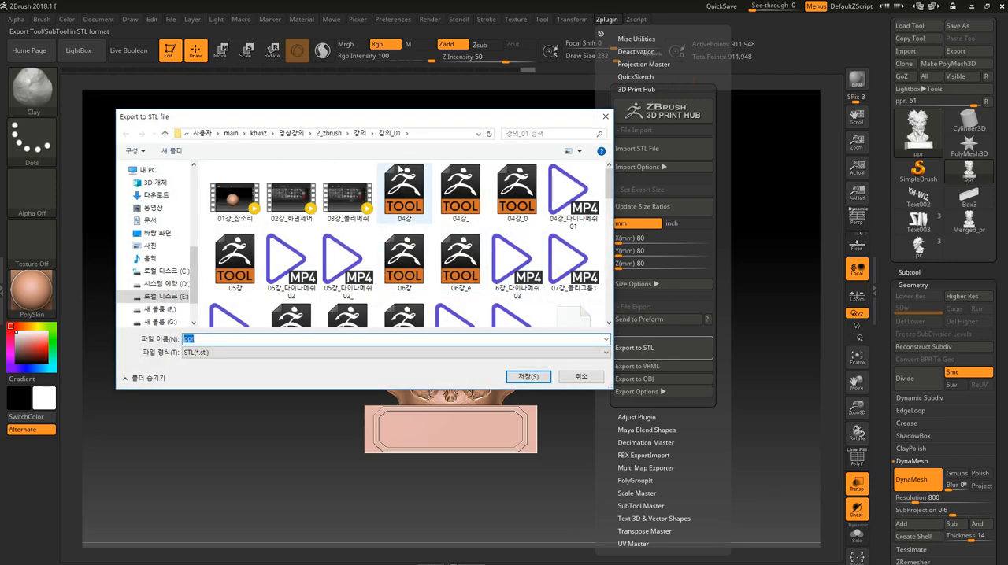
left_click(317, 133)
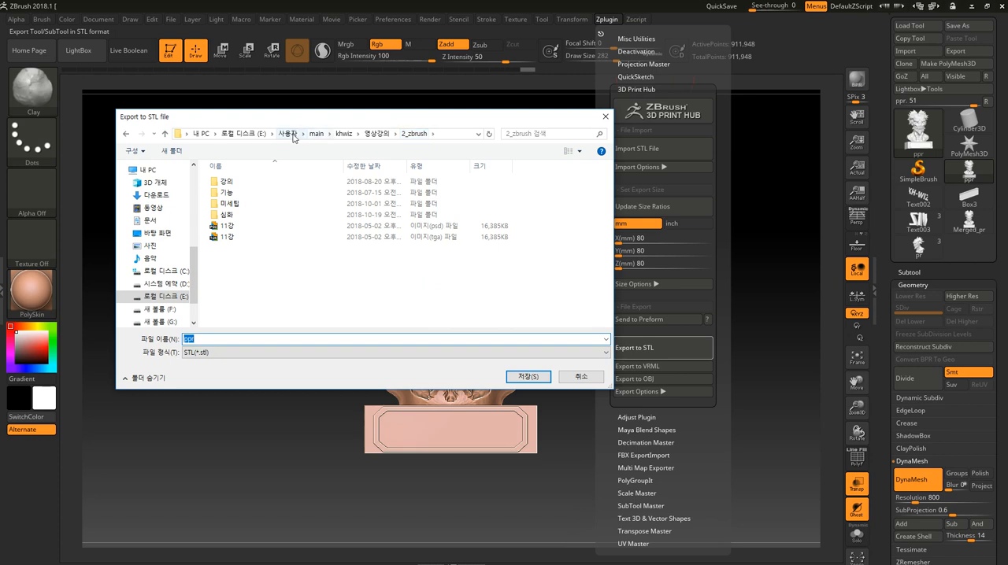
left_click(313, 134)
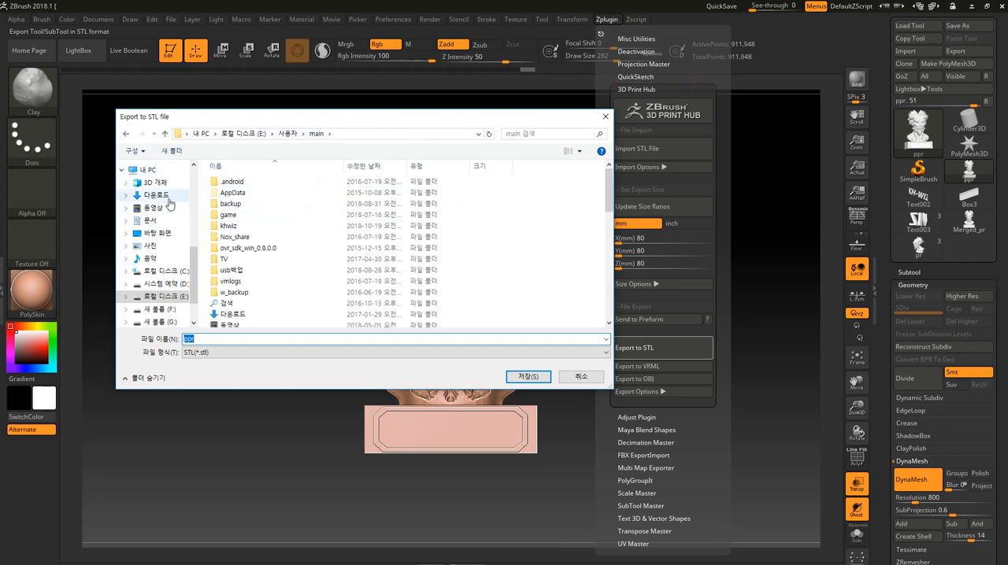
left_click(165, 233)
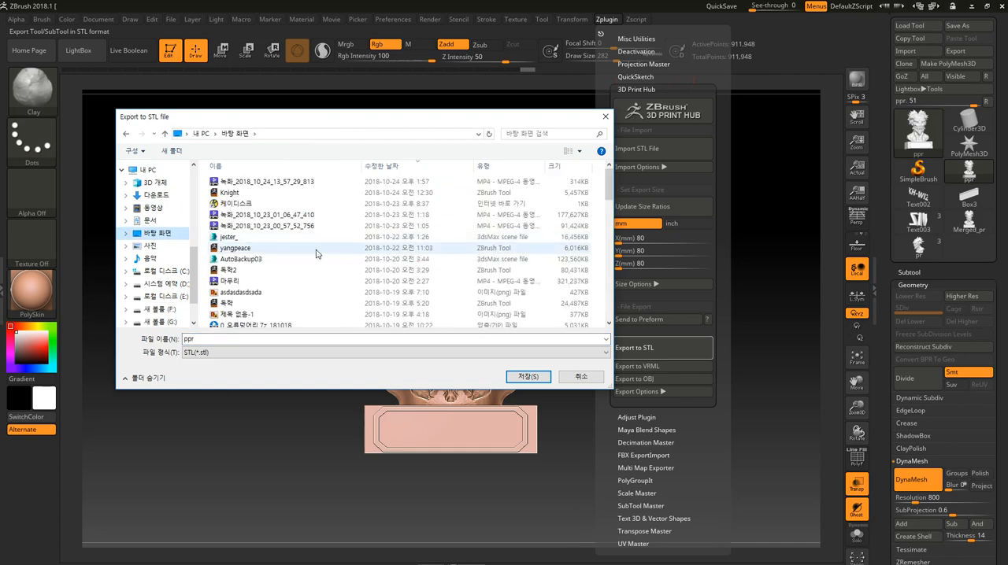
left_click(252, 340)
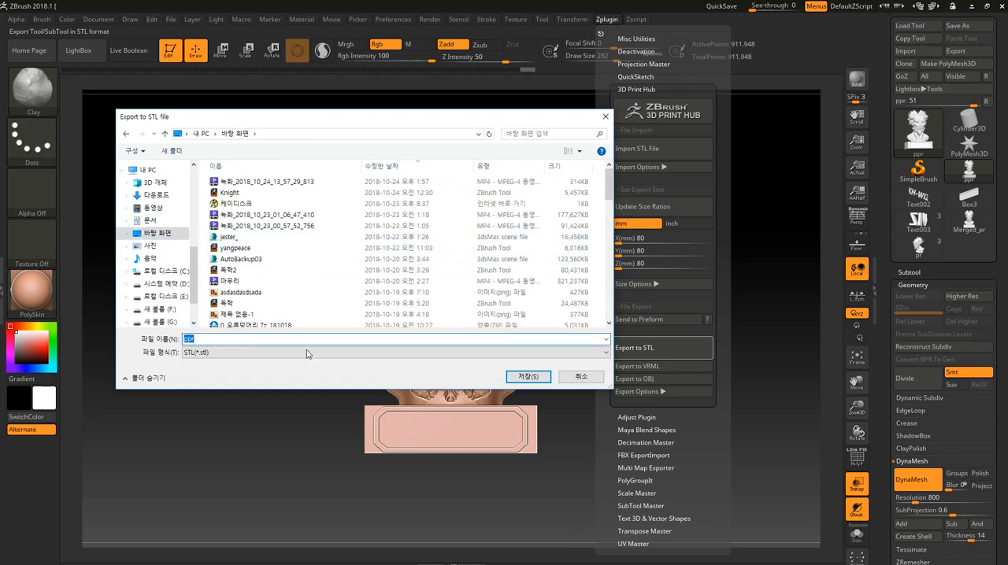
left_click(526, 377)
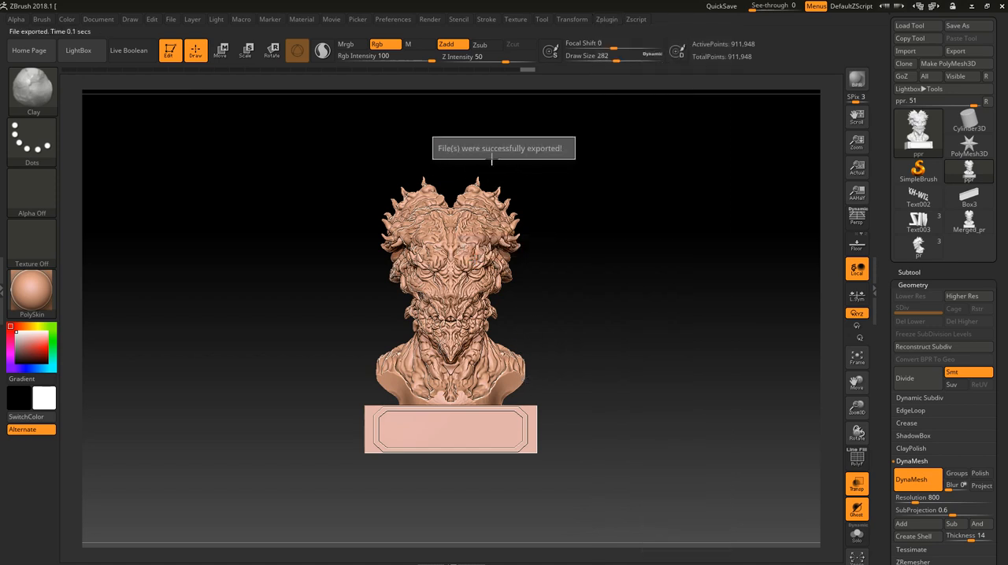
left_click(552, 294)
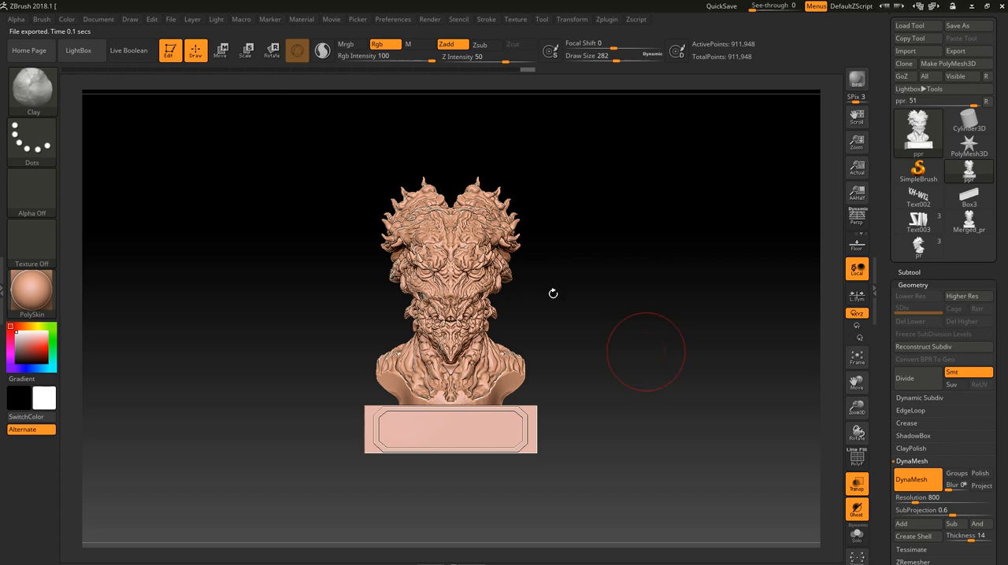
- Save the decimated bust as the ZTool file ppr on the desktop and switch to the Merged_pr tool
left_click(968, 25)
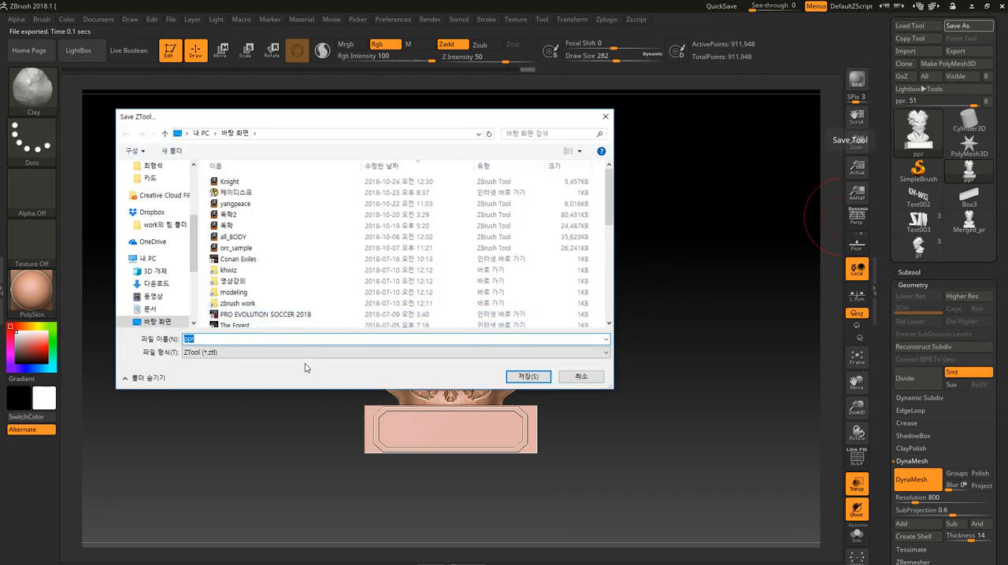
left_click(527, 376)
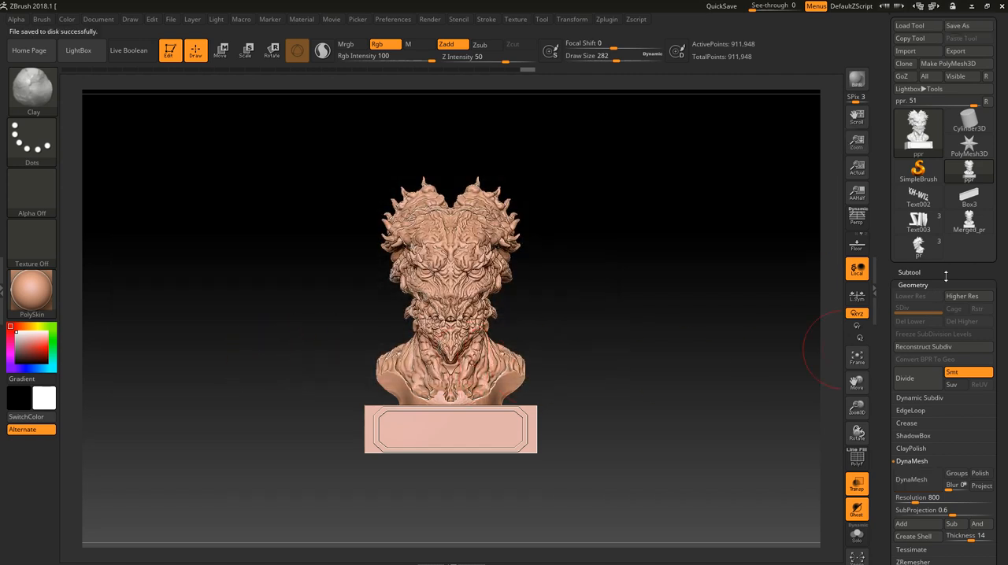
left_click(968, 224)
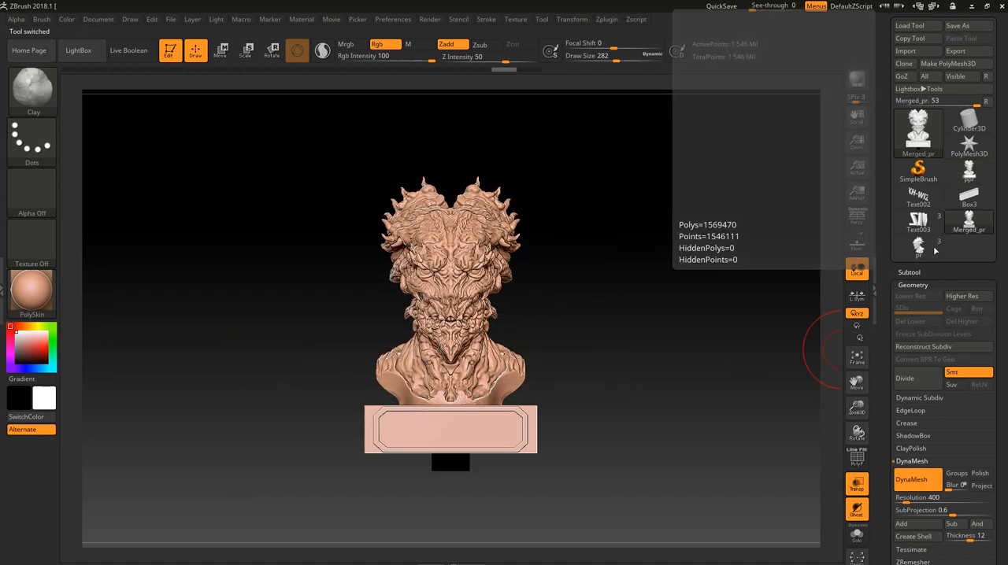
left_click_drag(666, 412, 660, 344)
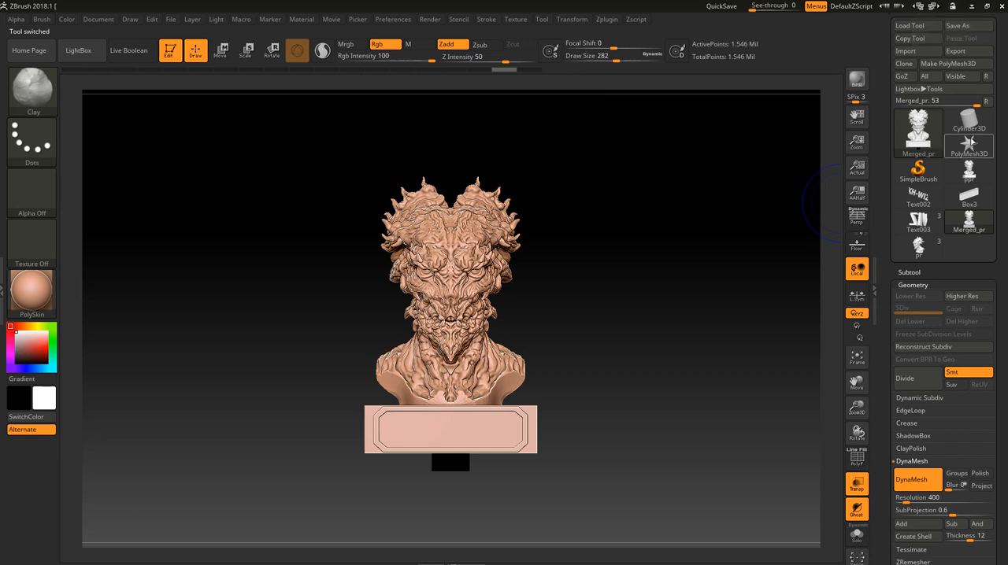
- Switch to ANYCUBIC Photon Slicer and open the ppr STL file from the desktop
mouse_move(967, 142)
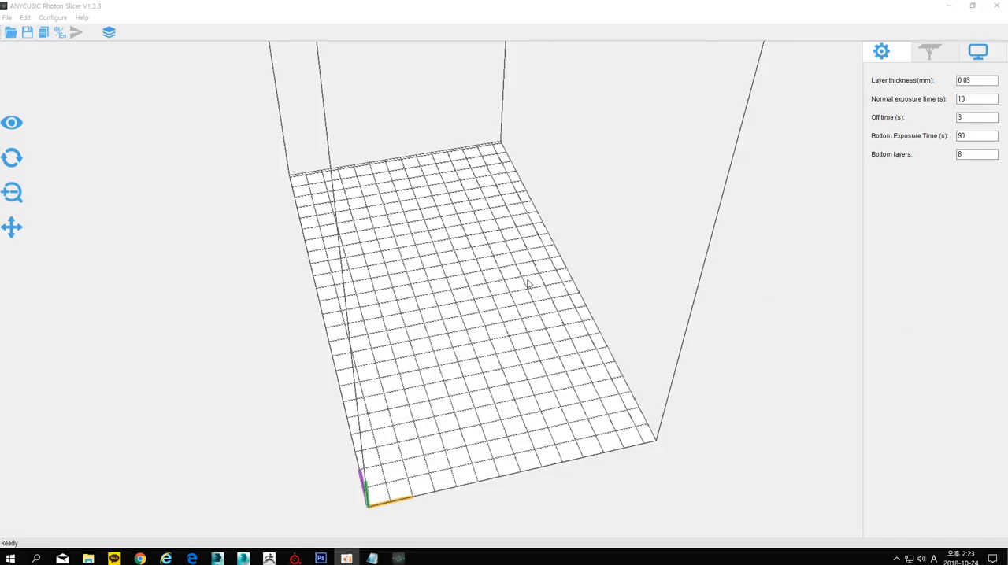
left_click(11, 33)
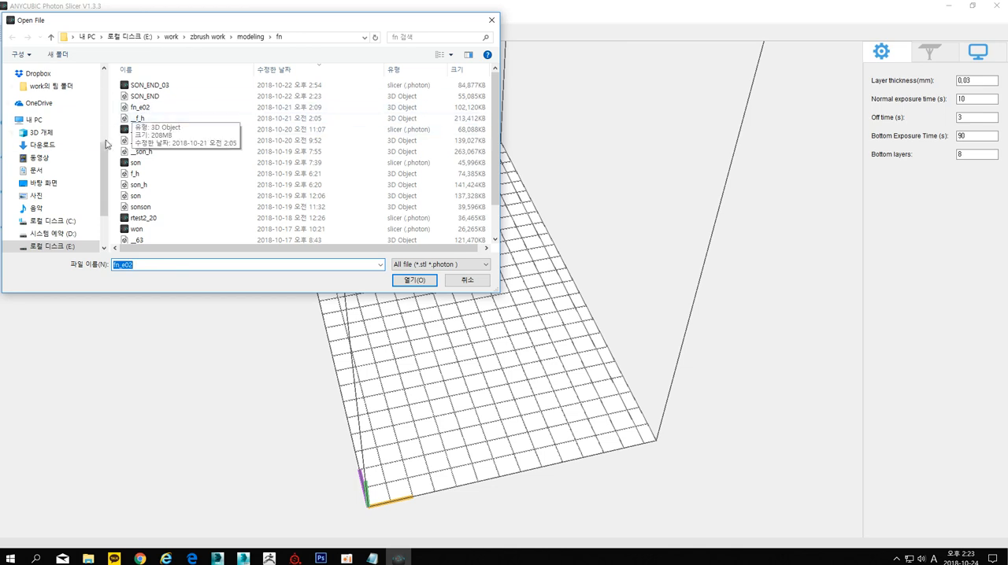
left_click_drag(104, 163, 111, 91)
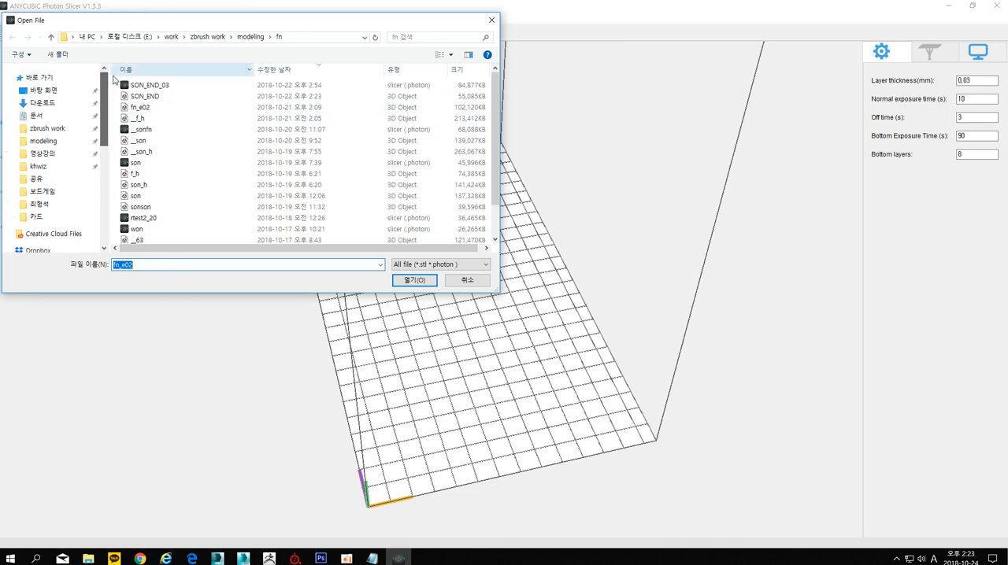
left_click(72, 94)
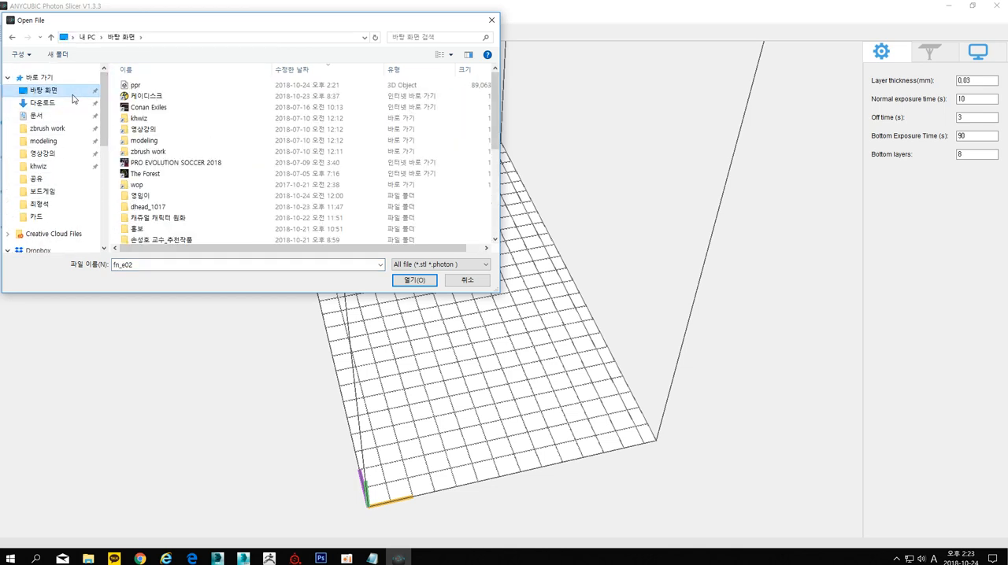
left_click(137, 85)
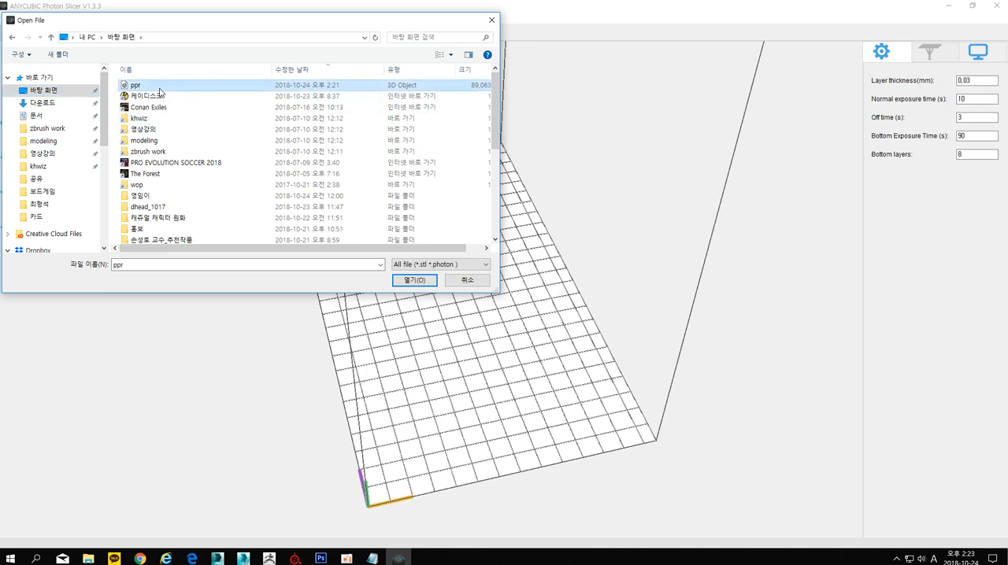
left_click(408, 281)
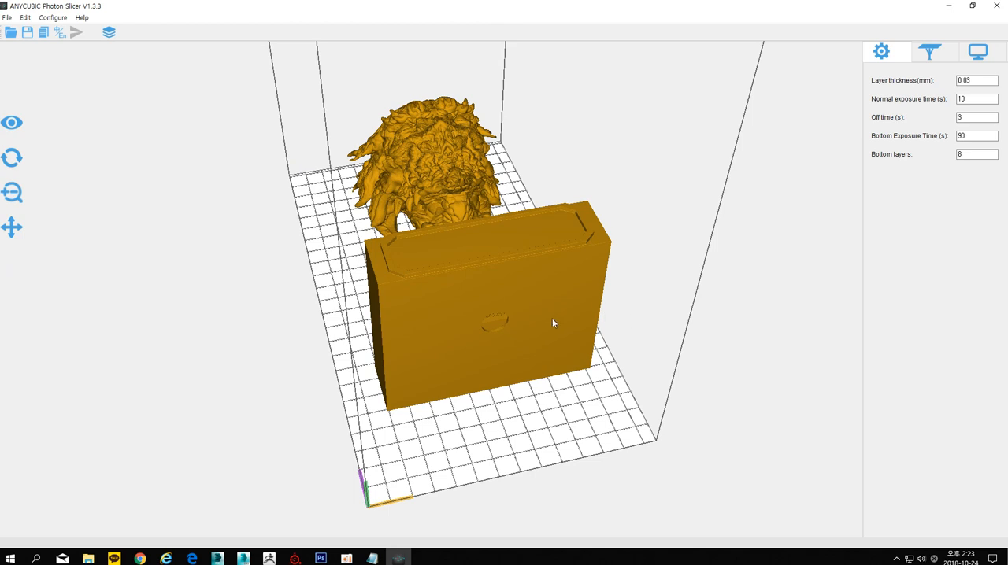
- Check the bust's X, Y and Z scale dimensions and examine its placement on the build plate from above and from the side
left_click(14, 193)
left_click(67, 196)
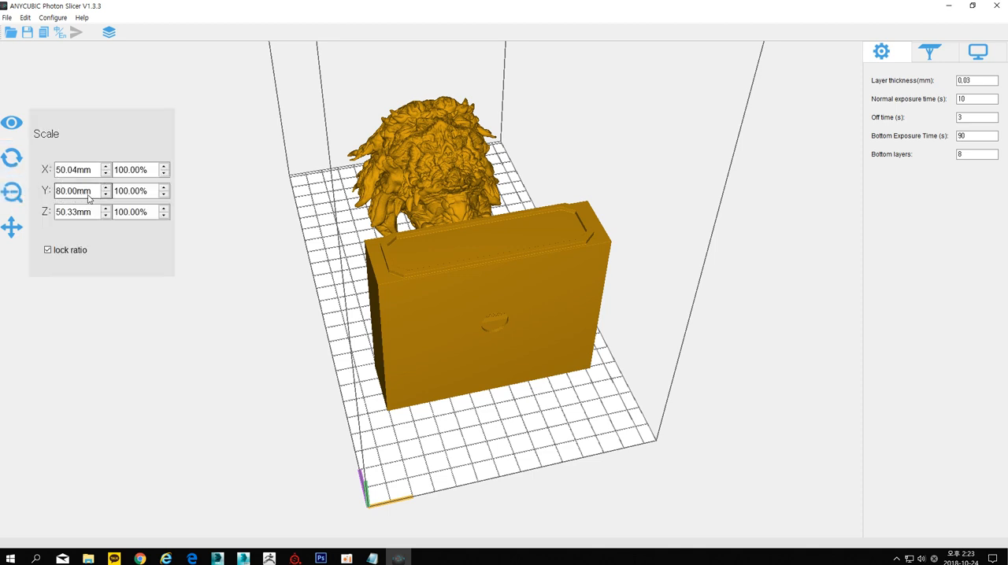
left_click_drag(733, 371, 714, 411)
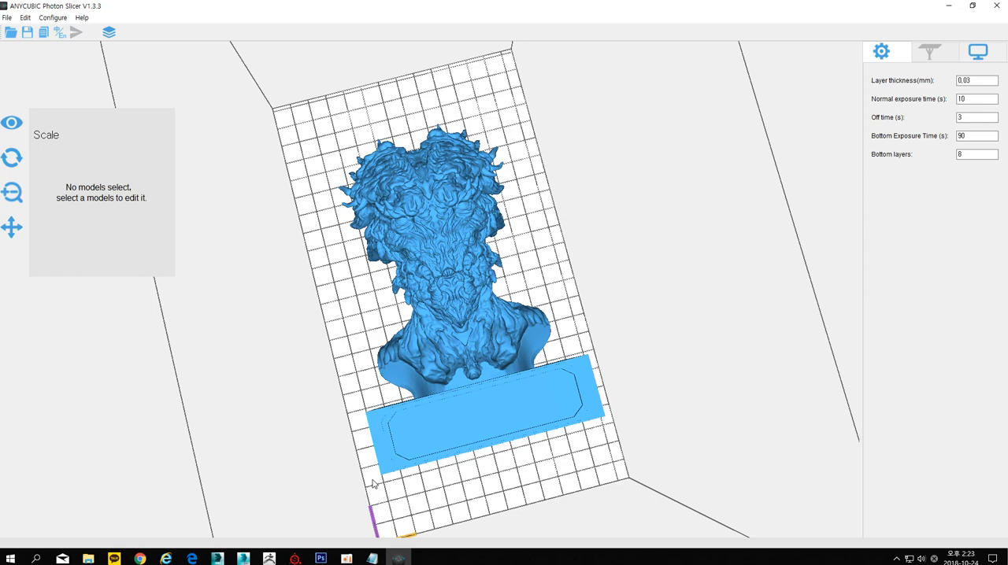
left_click_drag(688, 418, 697, 435)
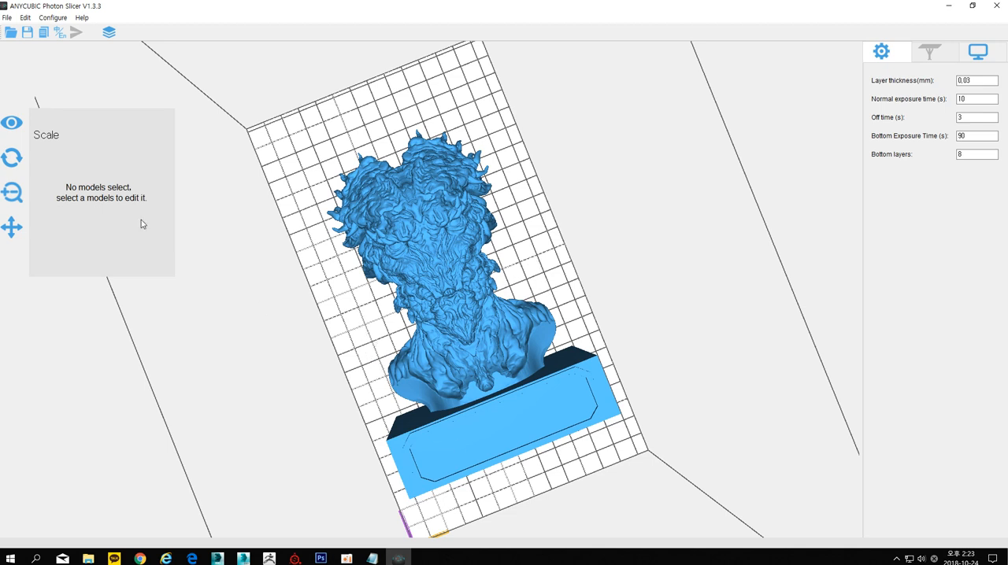
left_click(18, 195)
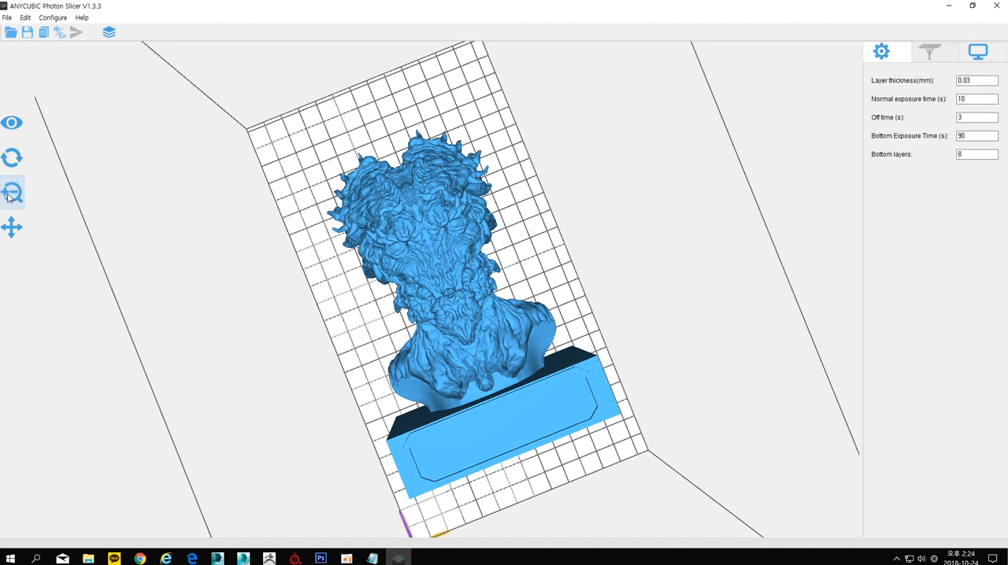
left_click(15, 193)
left_click(427, 253)
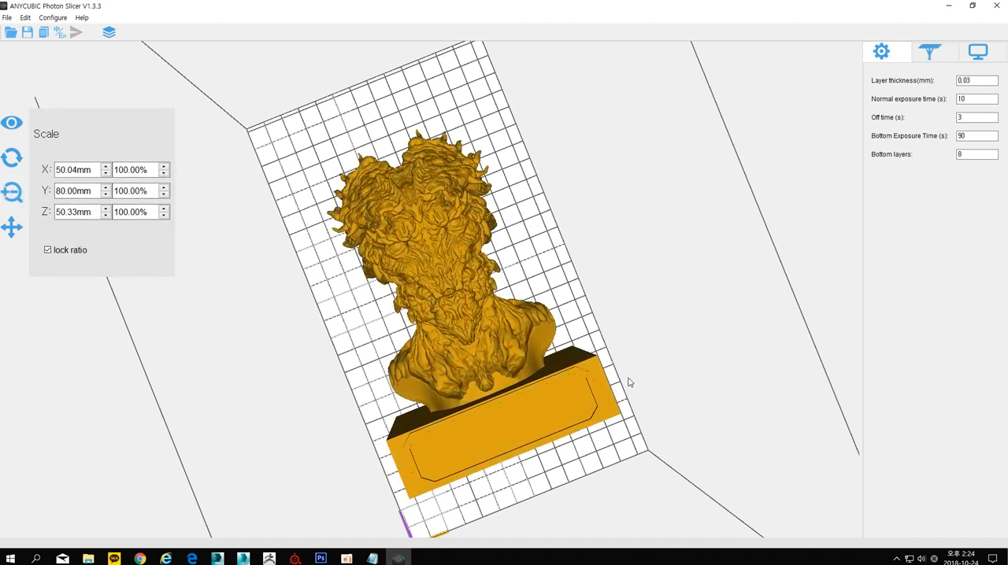
left_click(687, 299)
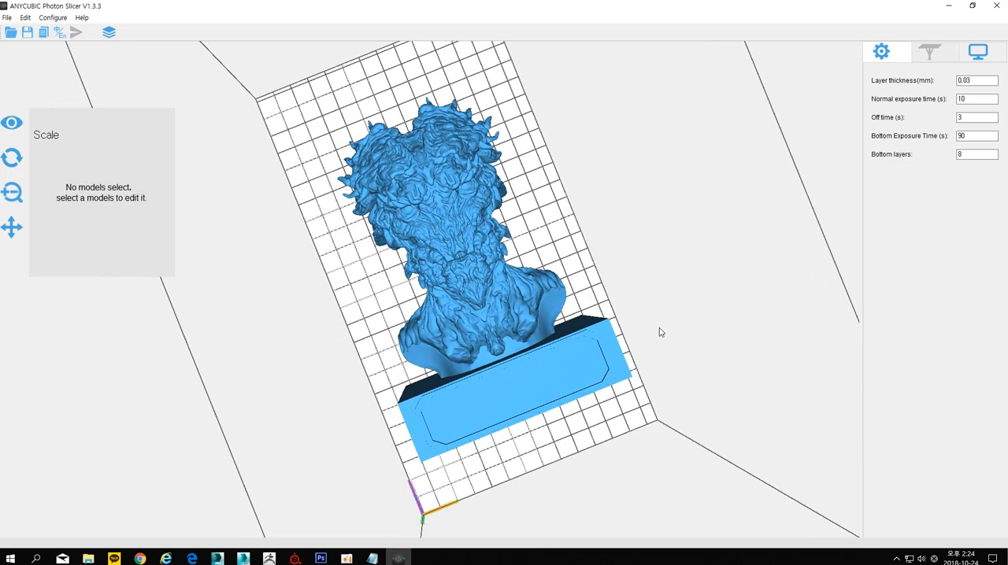
left_click_drag(660, 330, 688, 322)
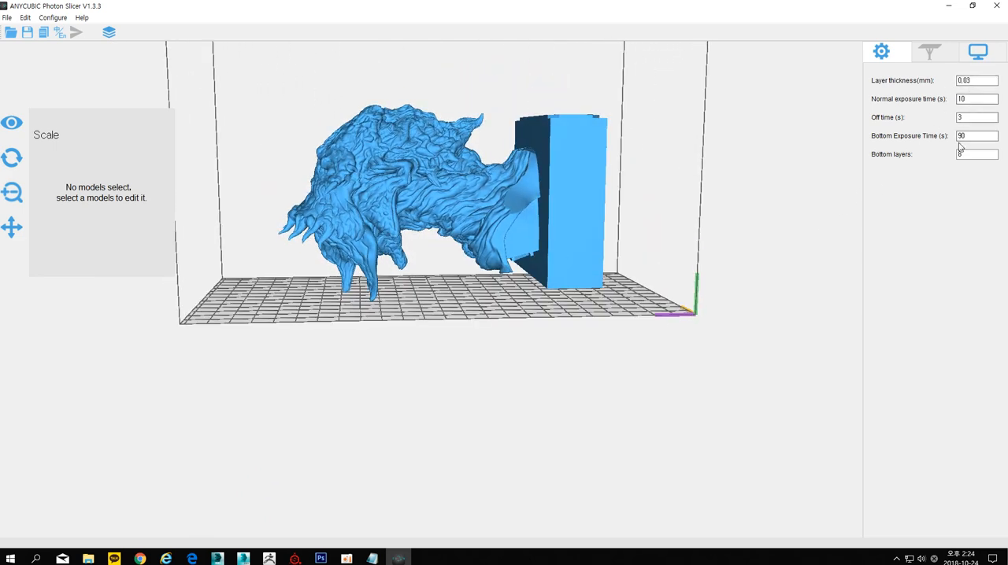
left_click_drag(747, 317, 645, 412)
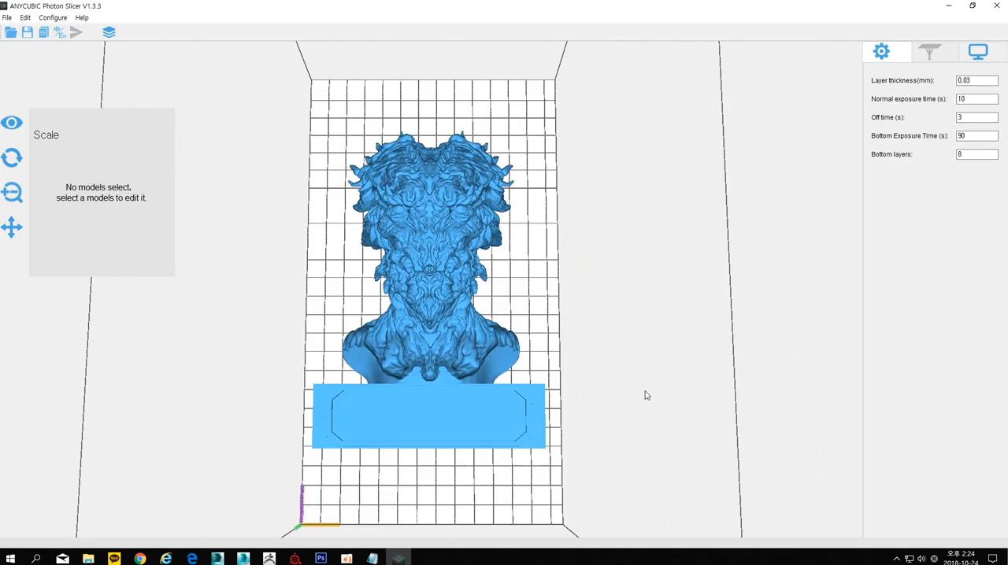